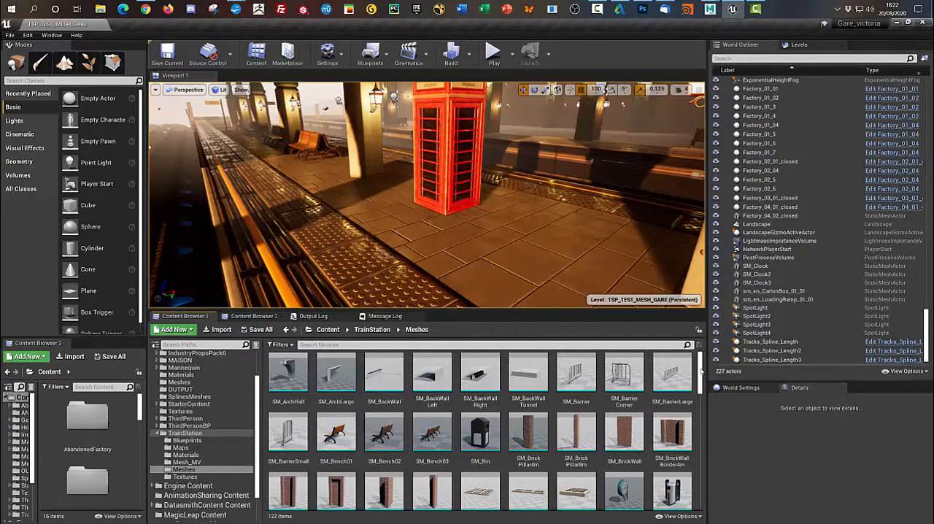
# - Examine the station platform around the red phone booth from progressively further back
pyautogui.moveTo(704, 388); pyautogui.dragTo(713, 370)
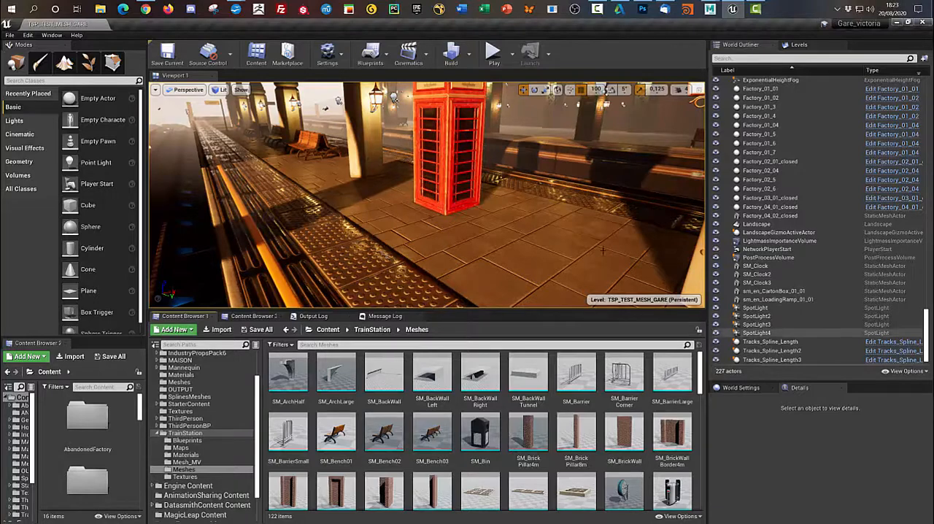
pyautogui.scroll(-5, 536, 220)
pyautogui.scroll(-3, 537, 219)
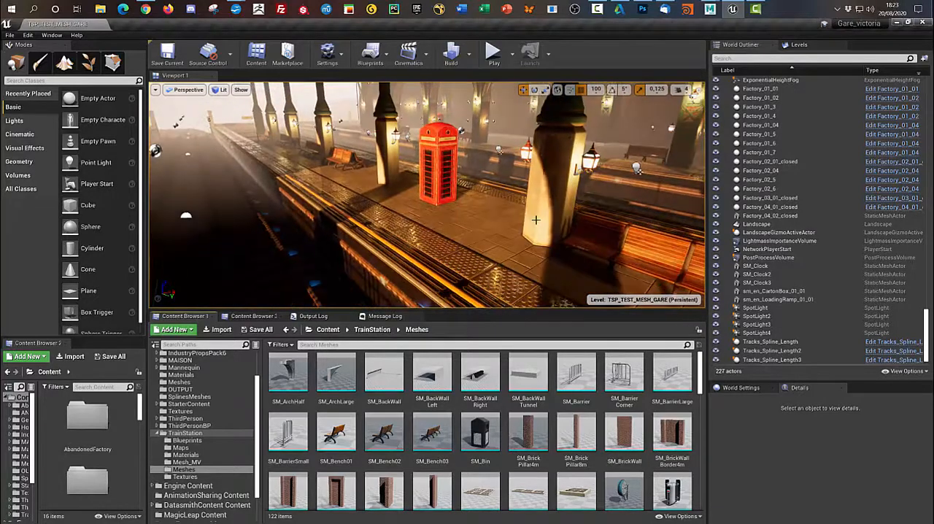
pyautogui.scroll(-3, 520, 217)
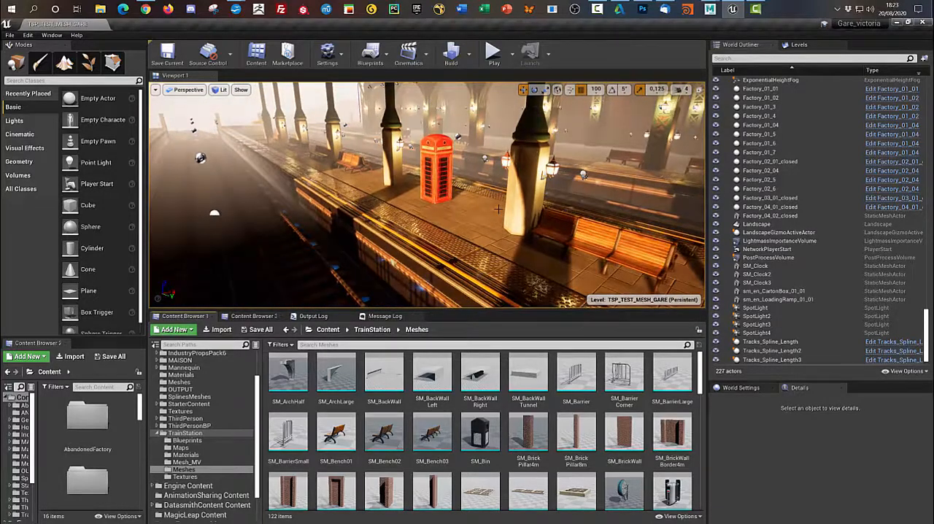
pyautogui.scroll(-3, 497, 209)
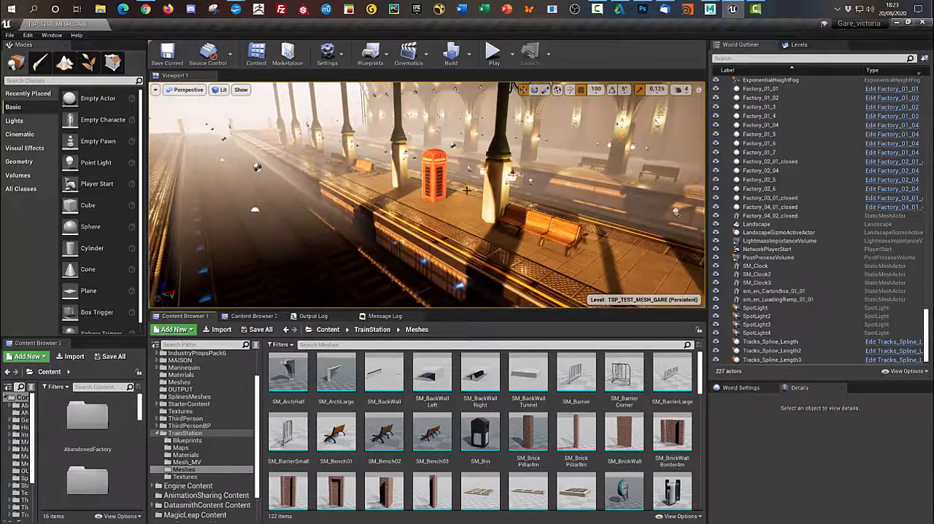
pyautogui.scroll(-2, 463, 191)
pyautogui.scroll(-2, 465, 191)
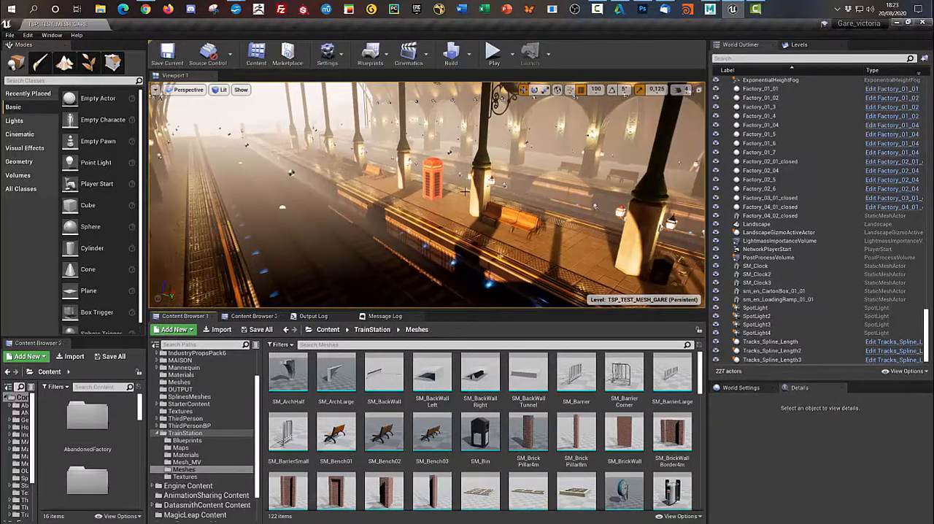
pyautogui.scroll(-2, 465, 191)
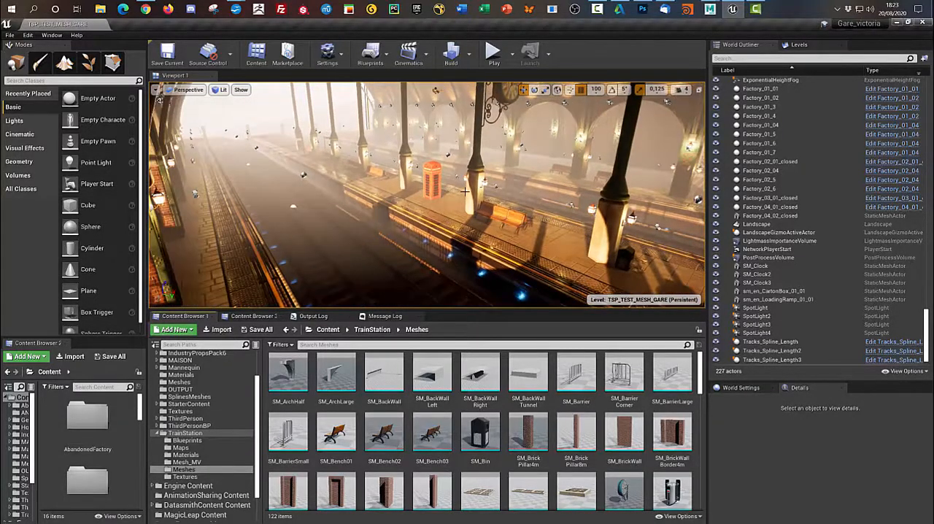
pyautogui.scroll(-2, 464, 191)
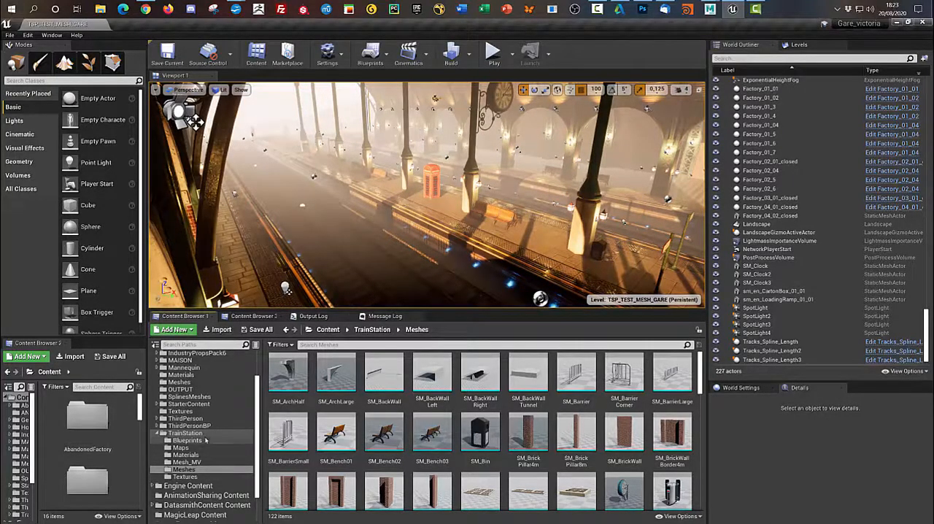
# - Open the TrainStation Blueprints folder and examine the arched station hall and surrounding factory buildings from outside
pyautogui.click(191, 440)
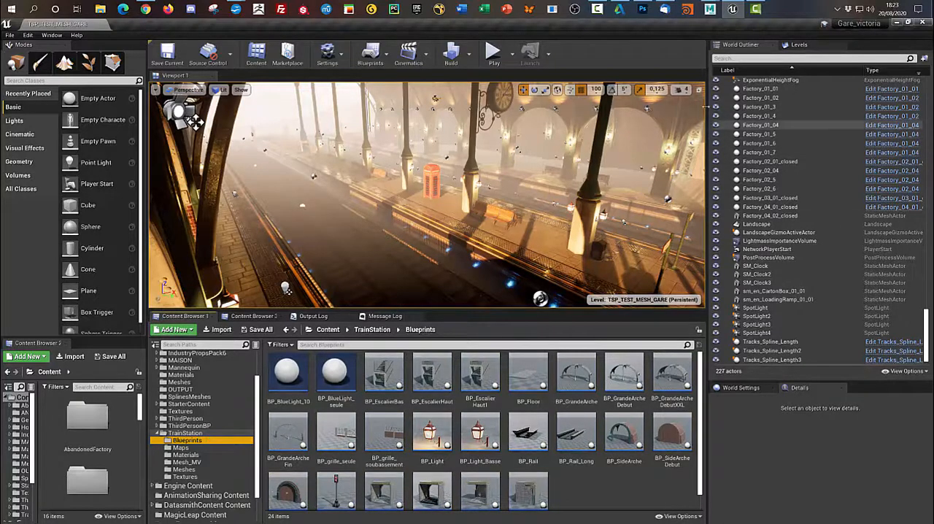
pyautogui.scroll(-6, 476, 206)
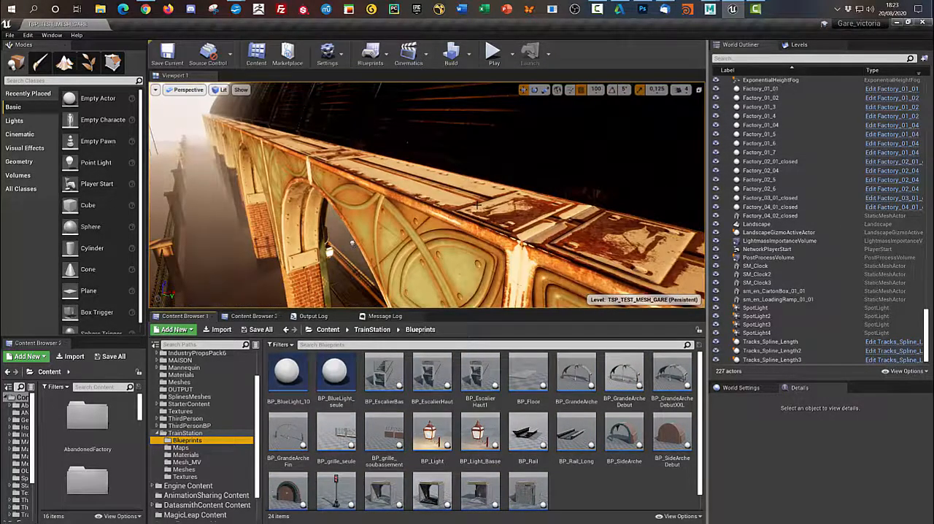
pyautogui.scroll(-5, 476, 206)
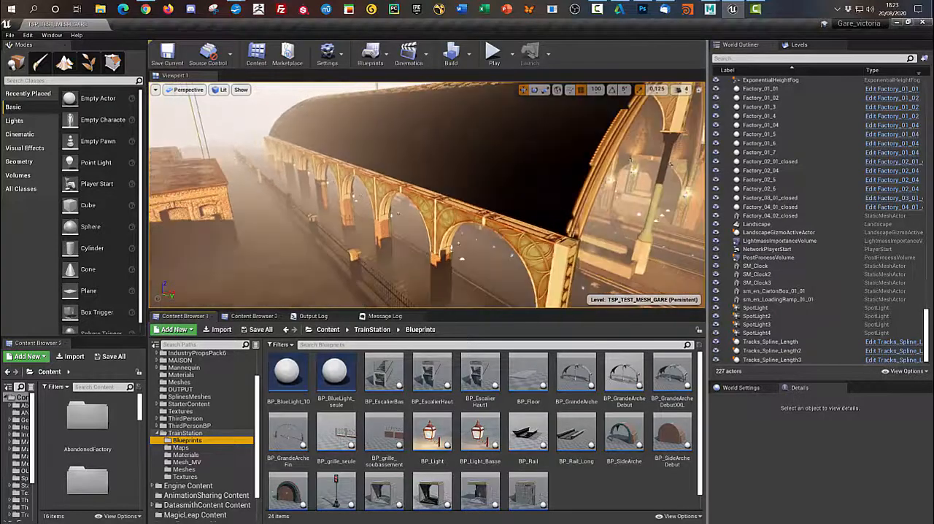
pyautogui.scroll(-4, 613, 228)
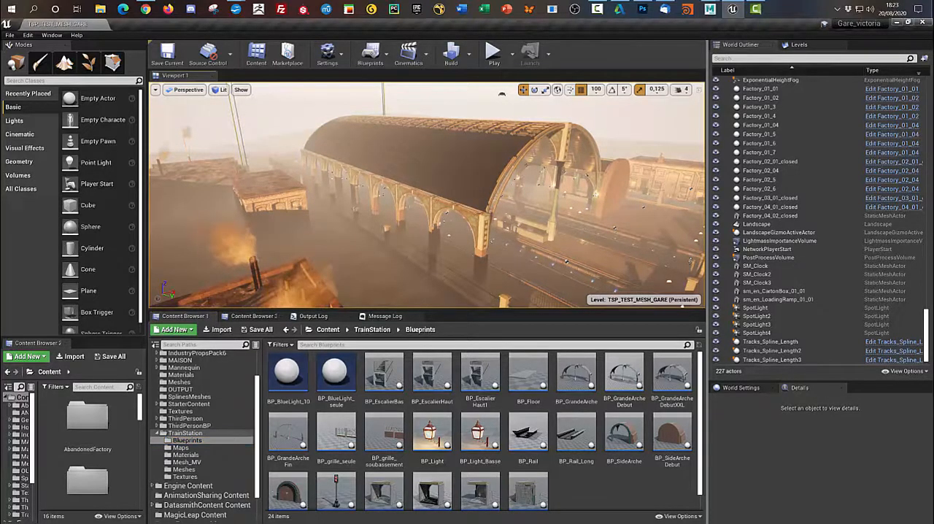
pyautogui.moveTo(616, 237); pyautogui.dragTo(467, 256, button='right')
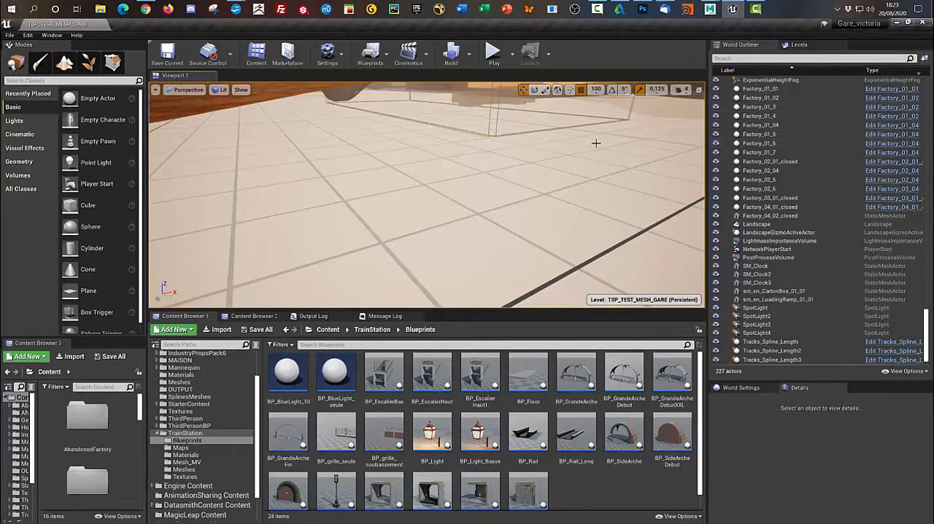
pyautogui.moveTo(552, 188); pyautogui.dragTo(551, 150, button='right')
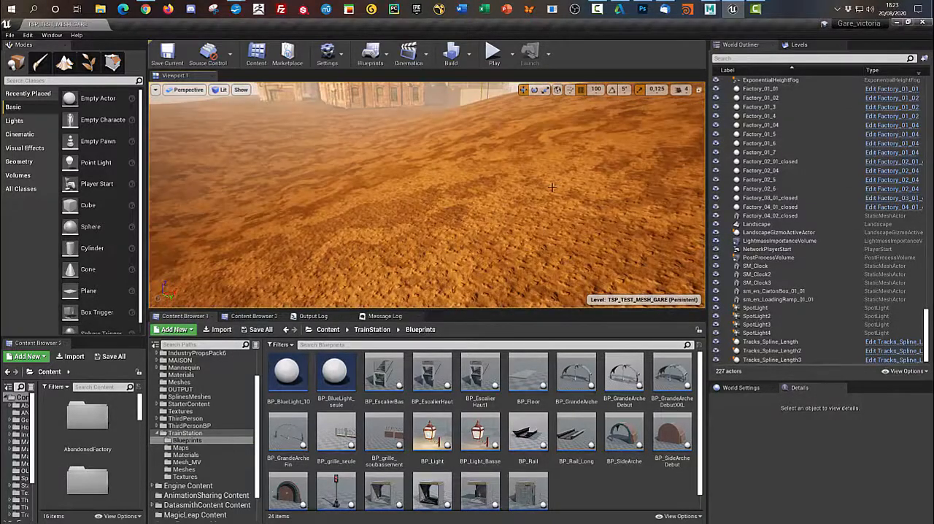
pyautogui.moveTo(552, 188); pyautogui.dragTo(536, 254, button='right')
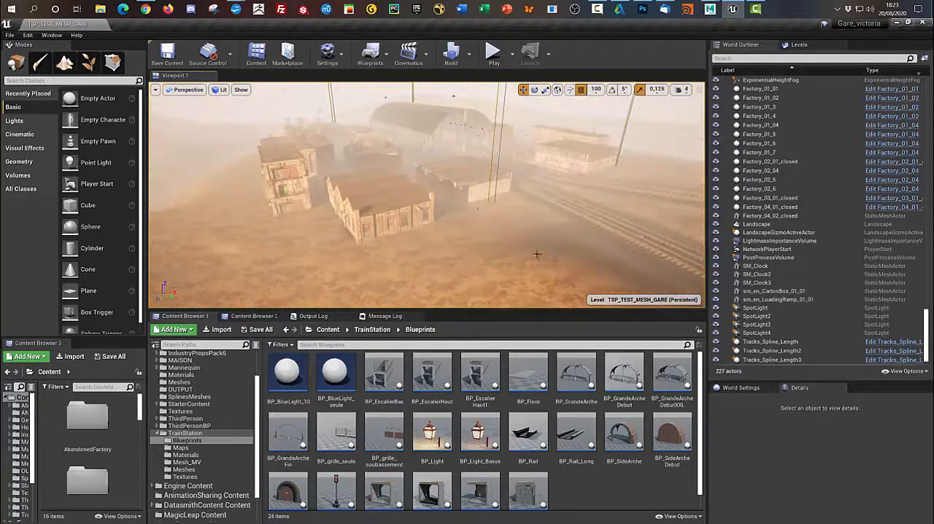
pyautogui.moveTo(545, 163); pyautogui.dragTo(558, 155, button='right')
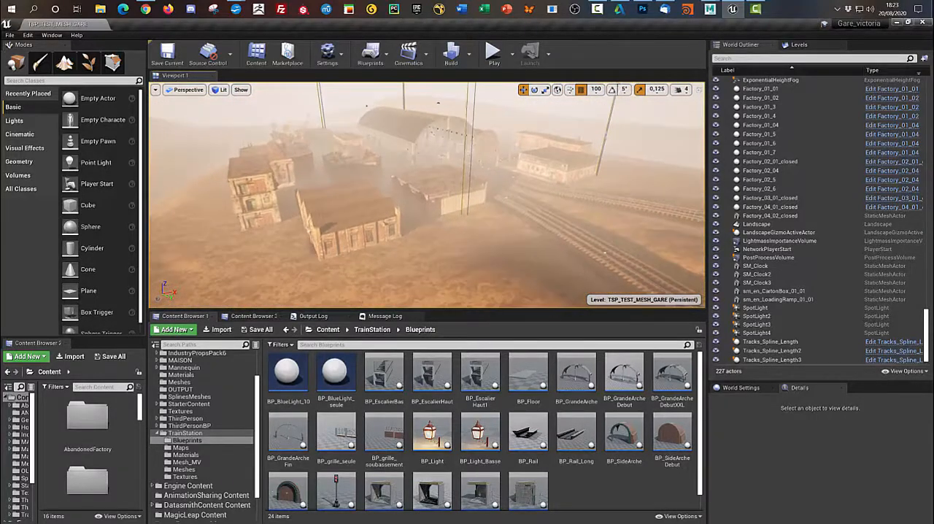
# - Focus on the roof segment BP_GrandeArcheCentrale7 and select the side arches BP_SideArche8 and BP_SideArche7 one after the other
pyautogui.click(402, 123)
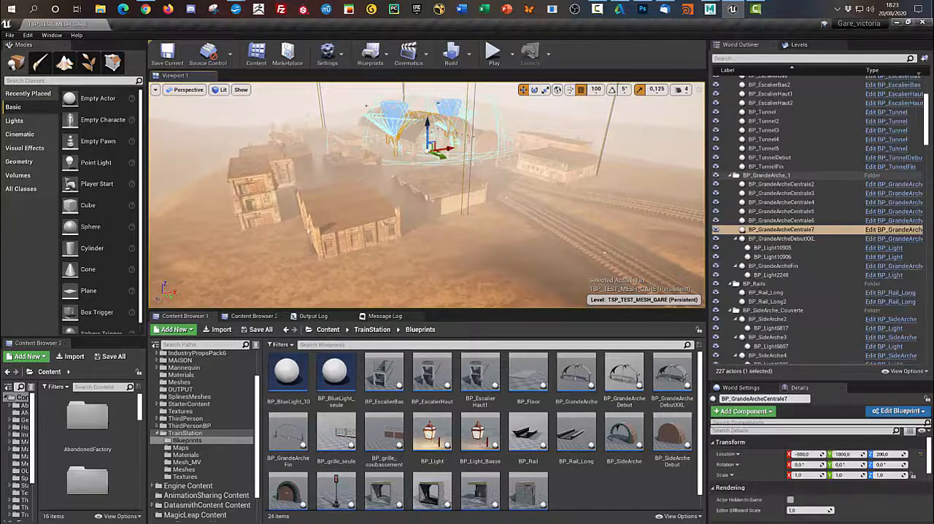
pyautogui.press('f')
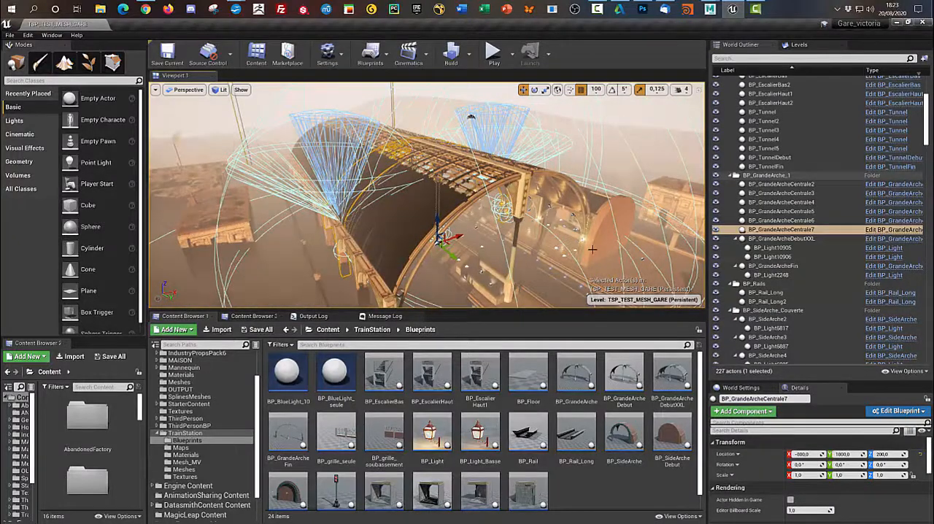
pyautogui.keyDown('alt'); pyautogui.moveTo(628, 262); pyautogui.dragTo(380, 228); pyautogui.keyUp('alt')
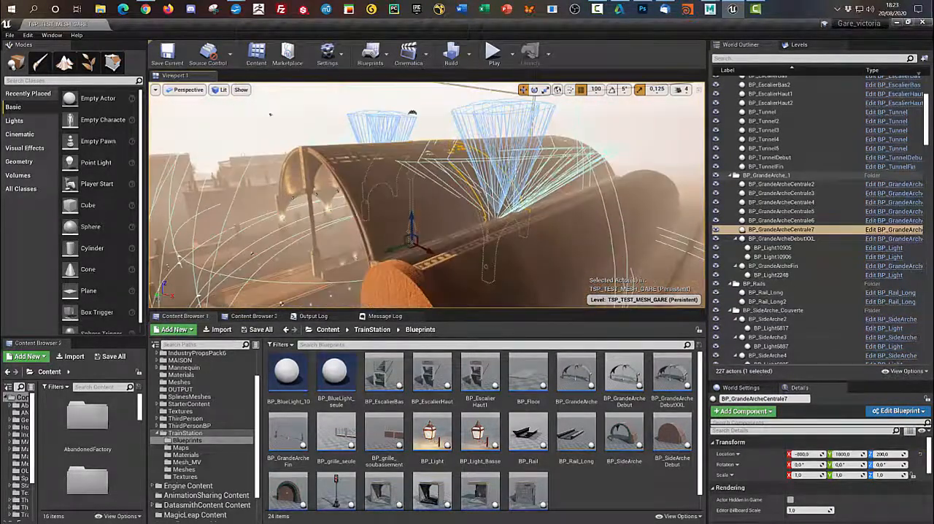
pyautogui.click(536, 266)
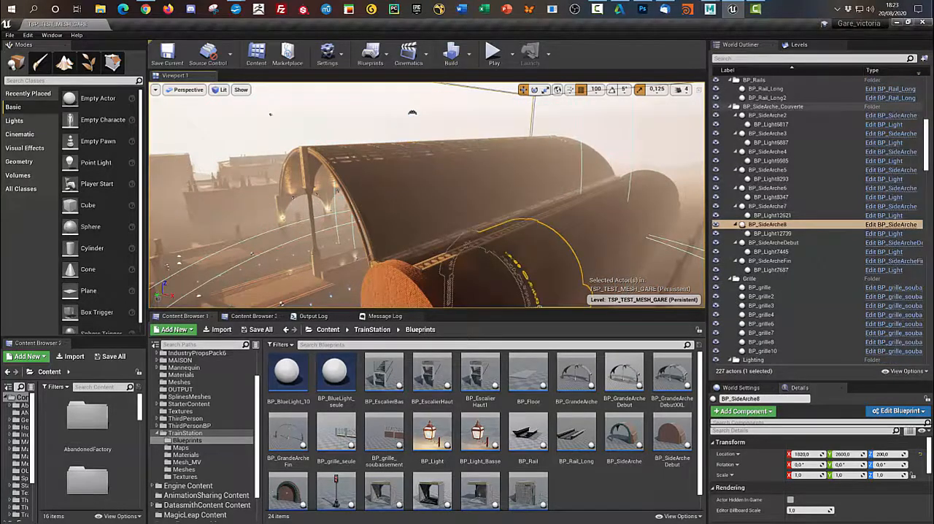
pyautogui.click(599, 229)
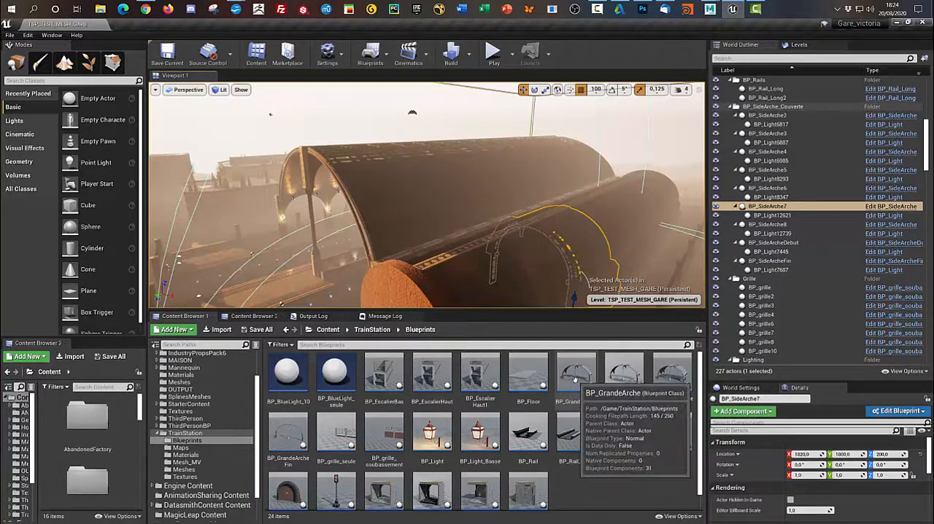
# - Select the BP_GrandeArche asset and all arch actors in the BP_GrandeArche_1 folder, from BP_GrandeArcheCentrale2 to BP_GrandeArcheFin
pyautogui.click(576, 379)
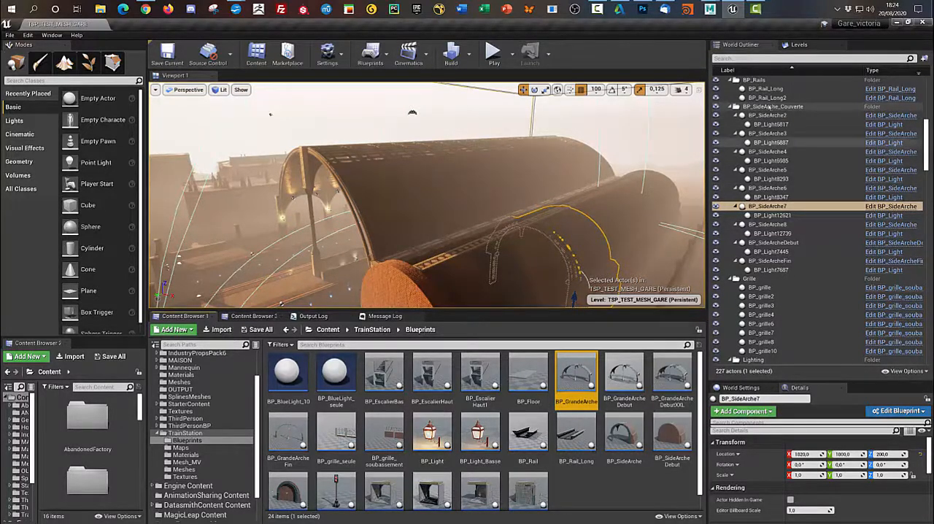
pyautogui.scroll(5, 810, 175)
pyautogui.scroll(2, 825, 171)
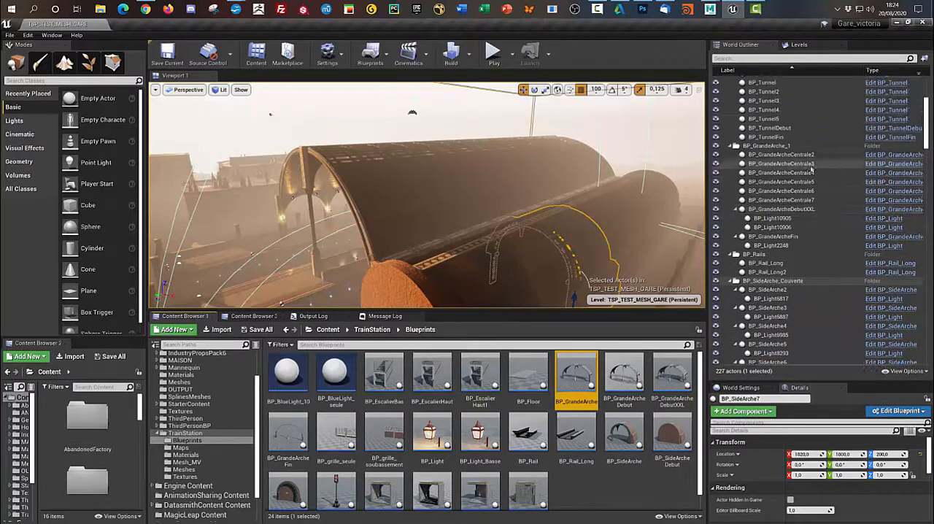
pyautogui.click(766, 146)
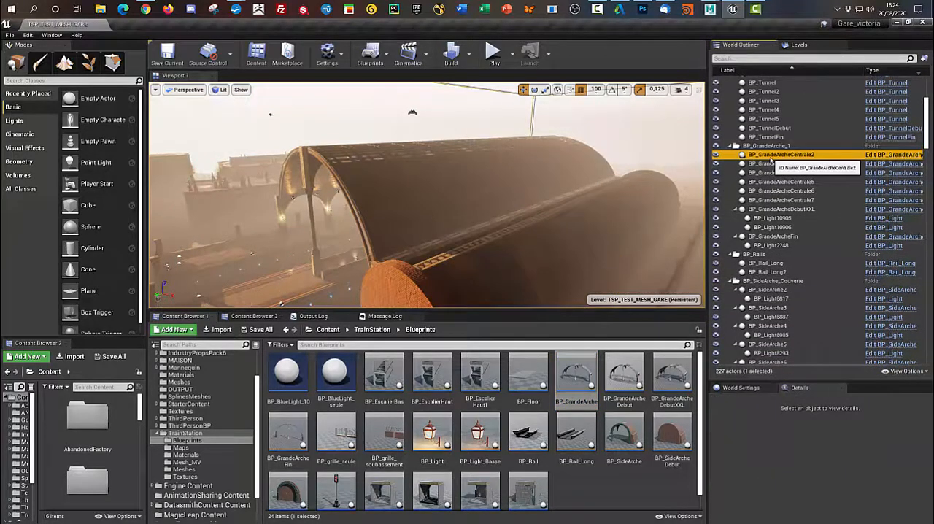
pyautogui.click(773, 155)
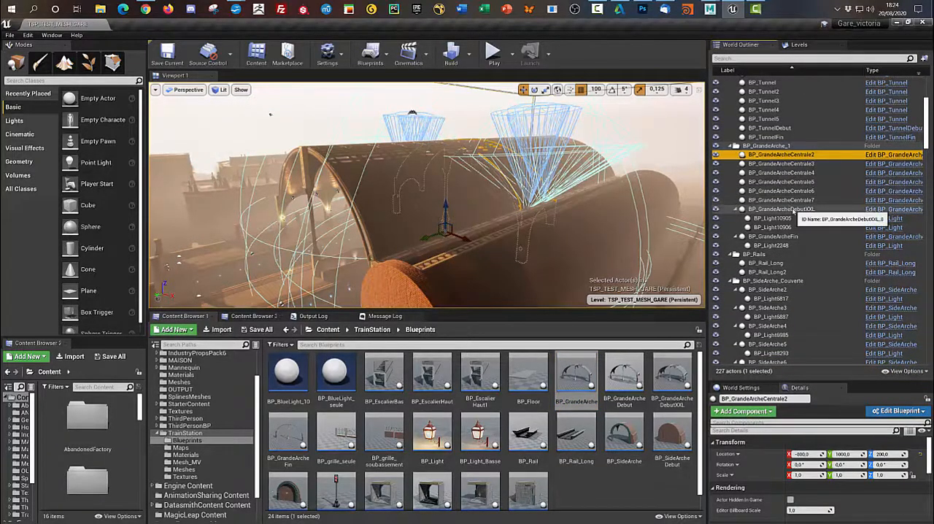
pyautogui.keyDown('shift'); pyautogui.click(786, 238); pyautogui.keyUp('shift')
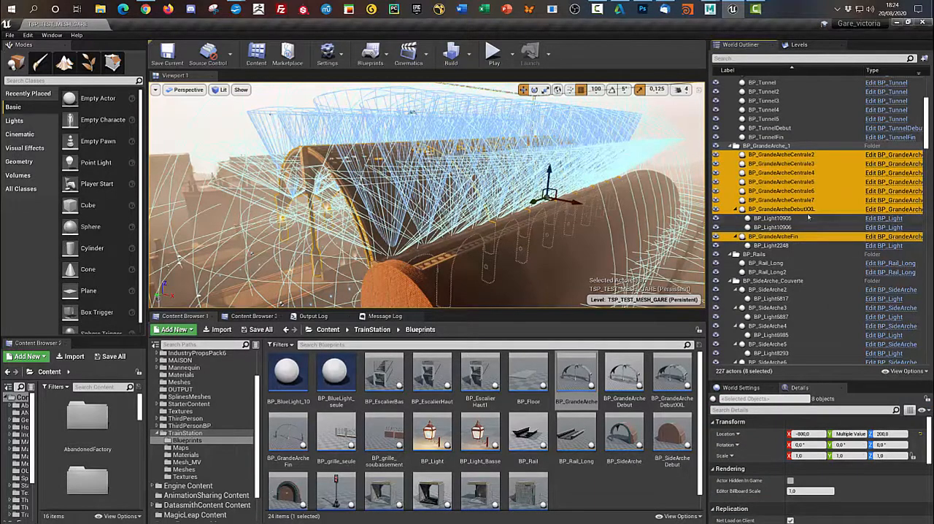
# - Highlight the central arches BP_GrandeArcheCentrale2 to 6 together, and BP_GrandeArcheDebutXXL and BP_GrandeArcheCentrale7 individually
pyautogui.click(788, 191)
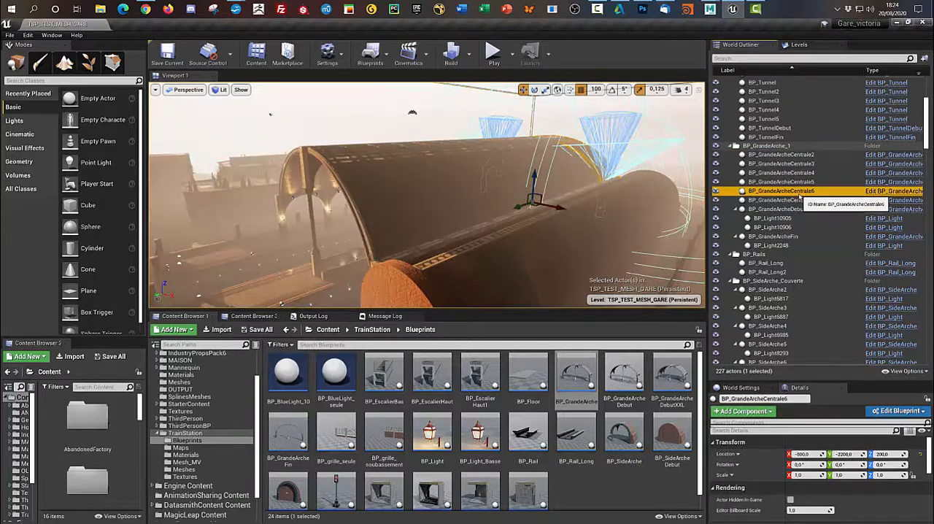
pyautogui.keyDown('shift'); pyautogui.click(793, 155); pyautogui.keyUp('shift')
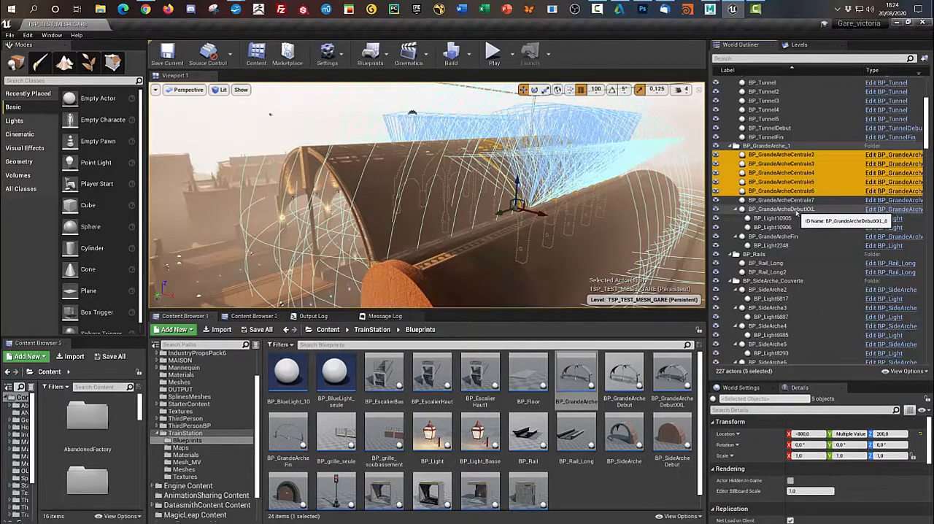
pyautogui.click(795, 210)
pyautogui.click(788, 200)
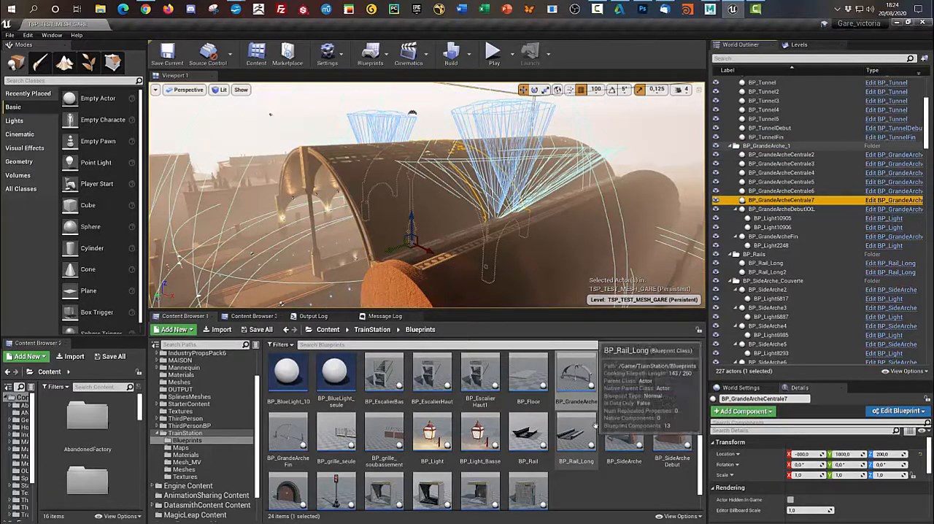
# - Examine the assembled arch of the BP_GrandeArche blueprint in its 3D preview from several angles and select its Lamp_R component
pyautogui.doubleClick(587, 381)
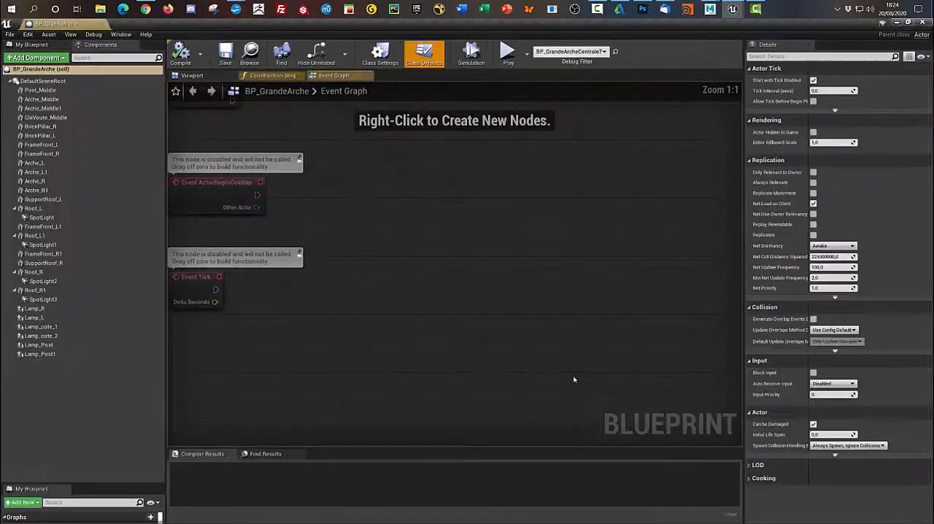
pyautogui.click(192, 75)
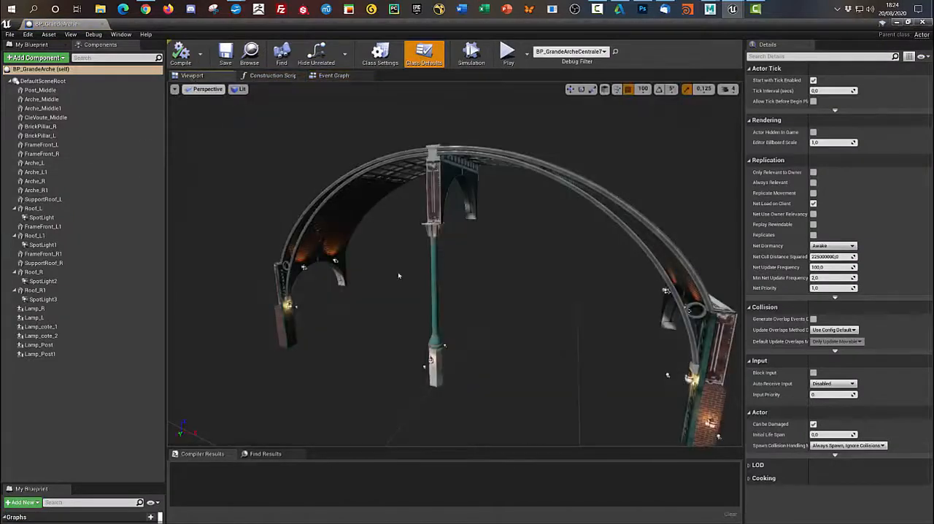
pyautogui.scroll(-3, 421, 297)
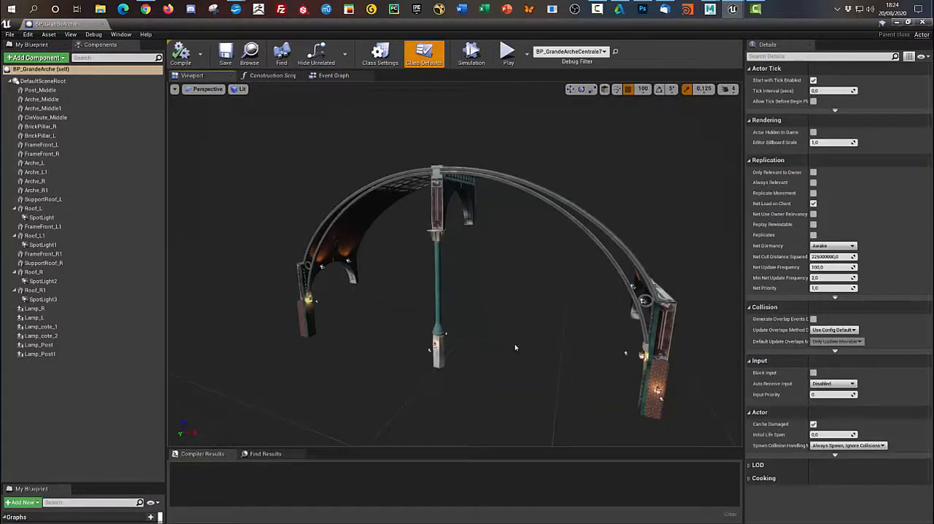
pyautogui.keyDown('alt'); pyautogui.moveTo(515, 346); pyautogui.dragTo(554, 342); pyautogui.keyUp('alt')
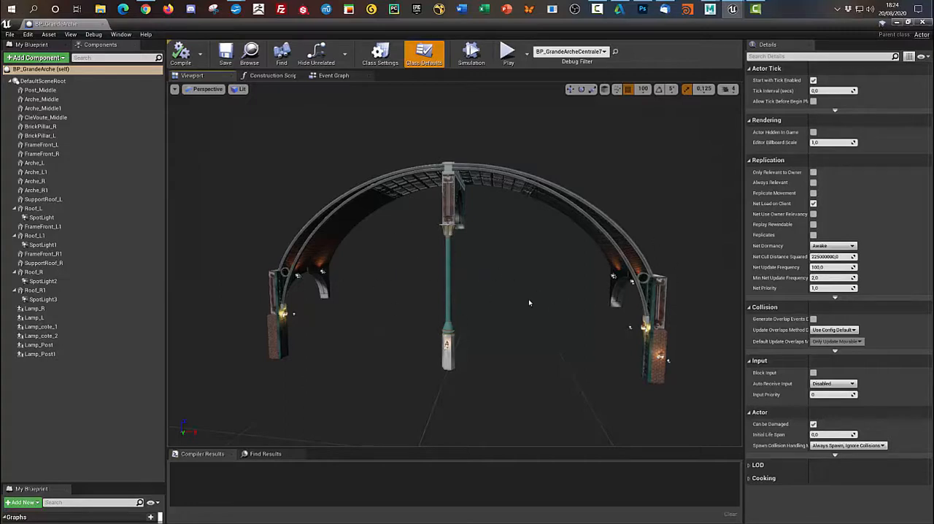
pyautogui.keyDown('alt'); pyautogui.moveTo(529, 302); pyautogui.dragTo(652, 112); pyautogui.keyUp('alt')
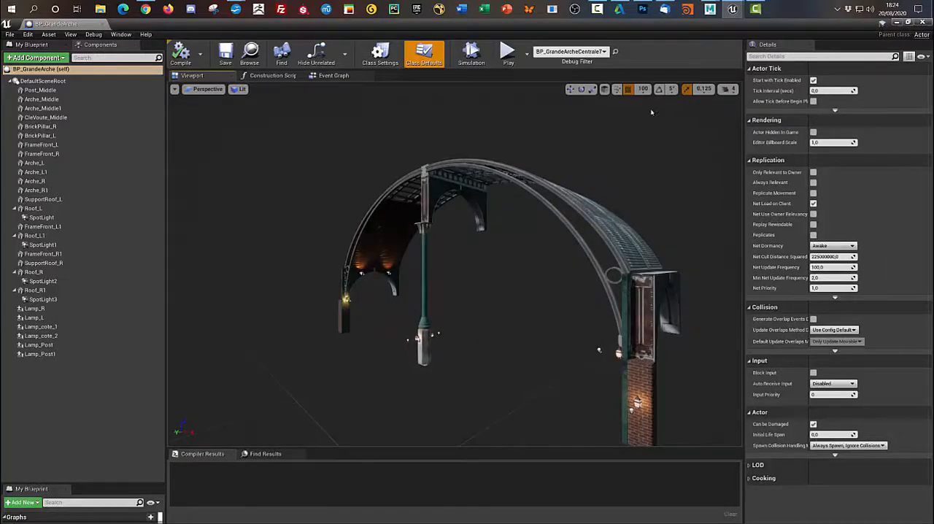
pyautogui.keyDown('alt'); pyautogui.moveTo(533, 333); pyautogui.dragTo(458, 310); pyautogui.keyUp('alt')
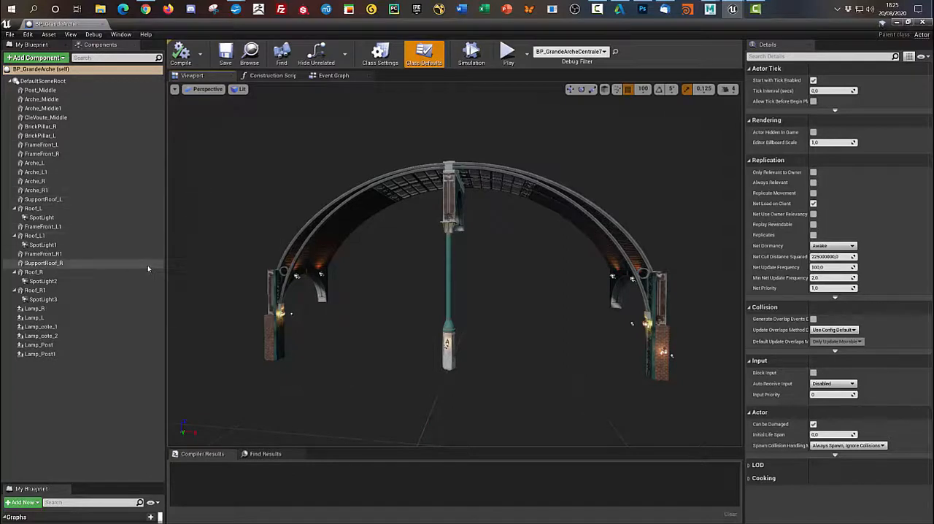
pyautogui.click(51, 309)
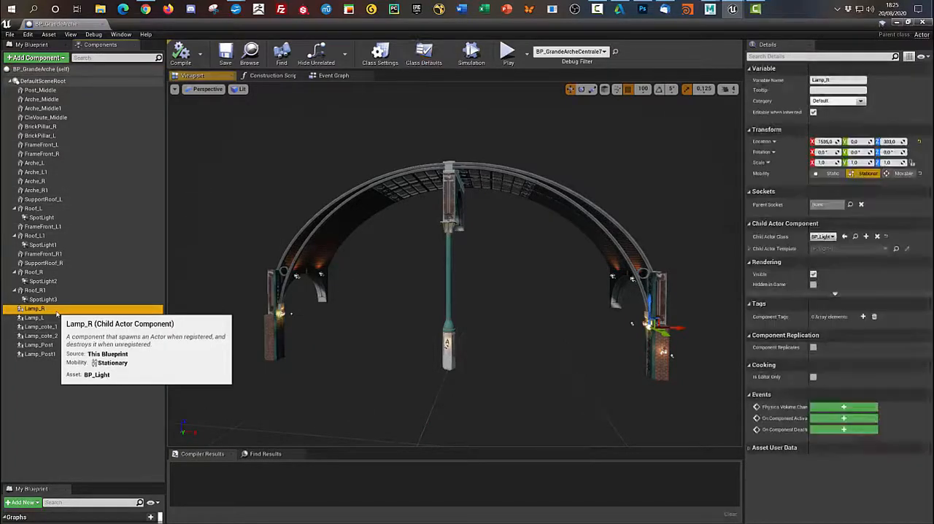
# - Open the BP_Light blueprint from the level's blueprint assets, show its 3D preview and select the StaticMesh lantern
pyautogui.click(896, 23)
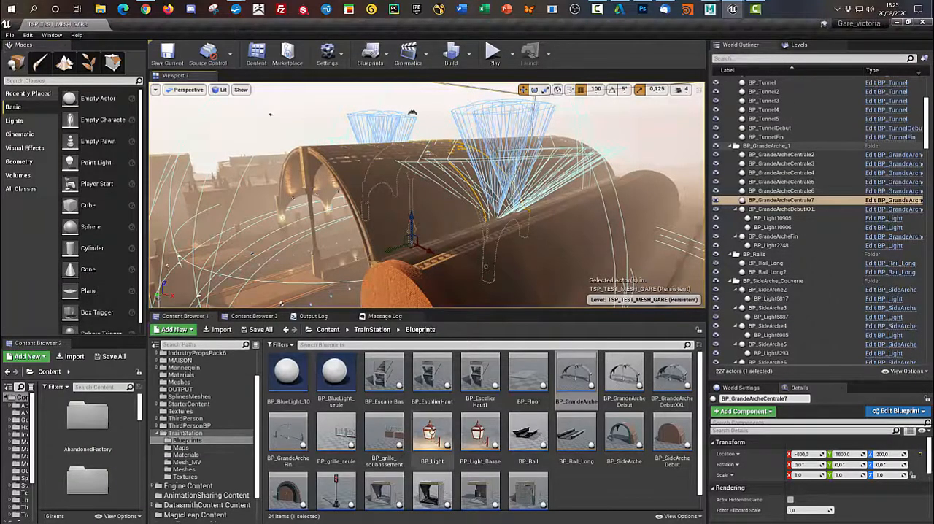
pyautogui.doubleClick(432, 431)
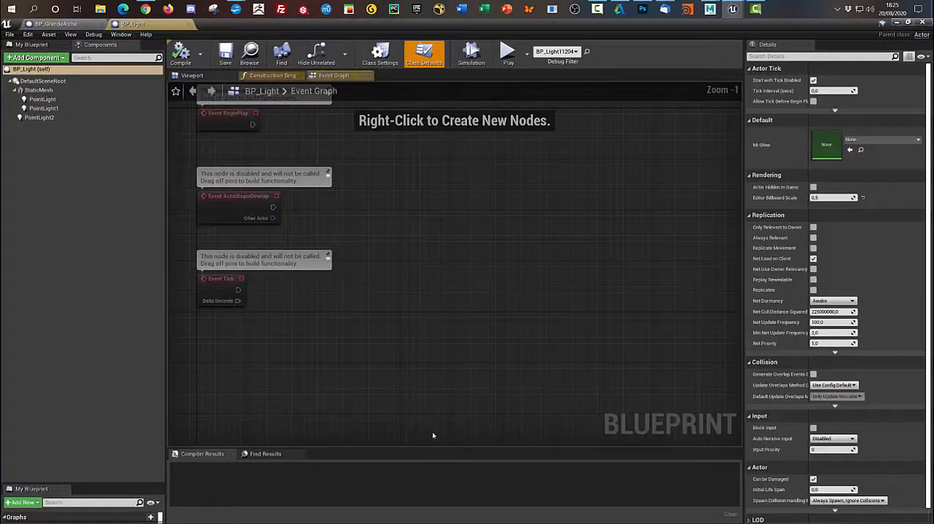
pyautogui.click(212, 77)
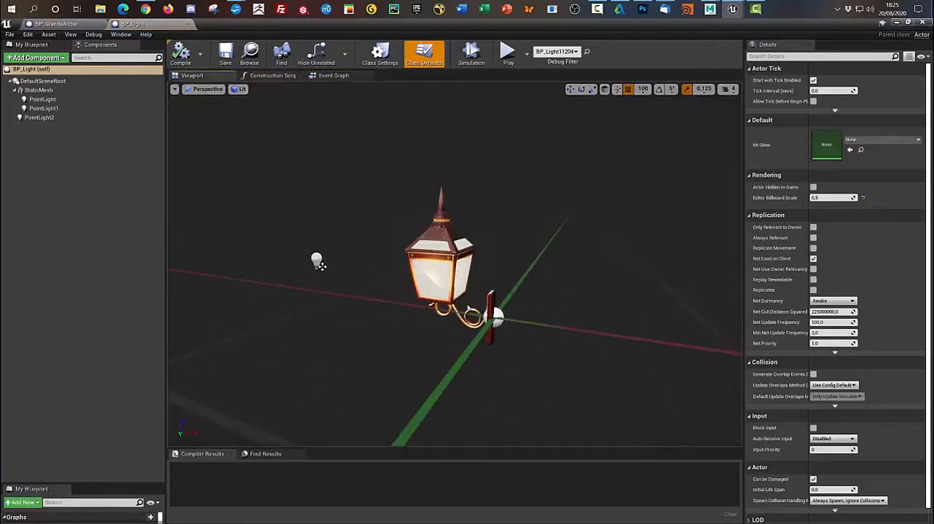
pyautogui.click(41, 90)
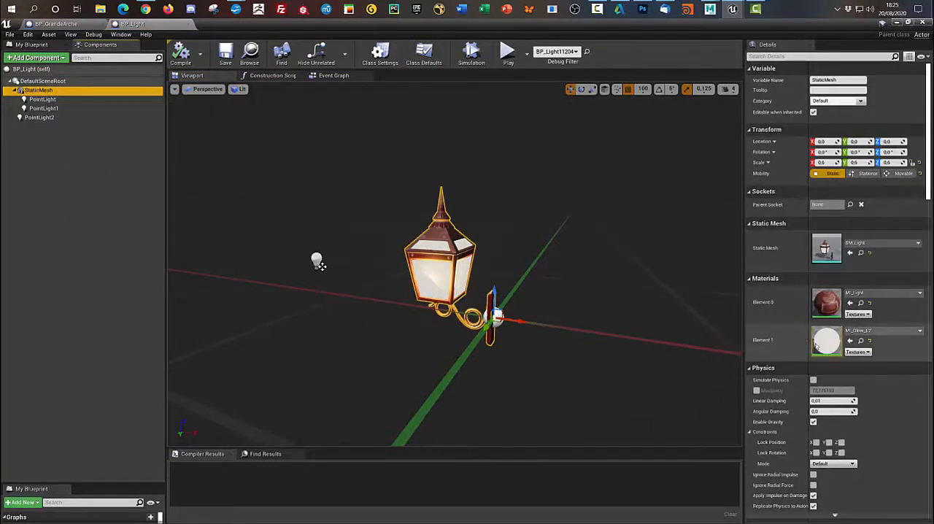
# - Inspect the light components PointLight, PointLight1 and PointLight2 of BP_Light one after the other
pyautogui.click(83, 103)
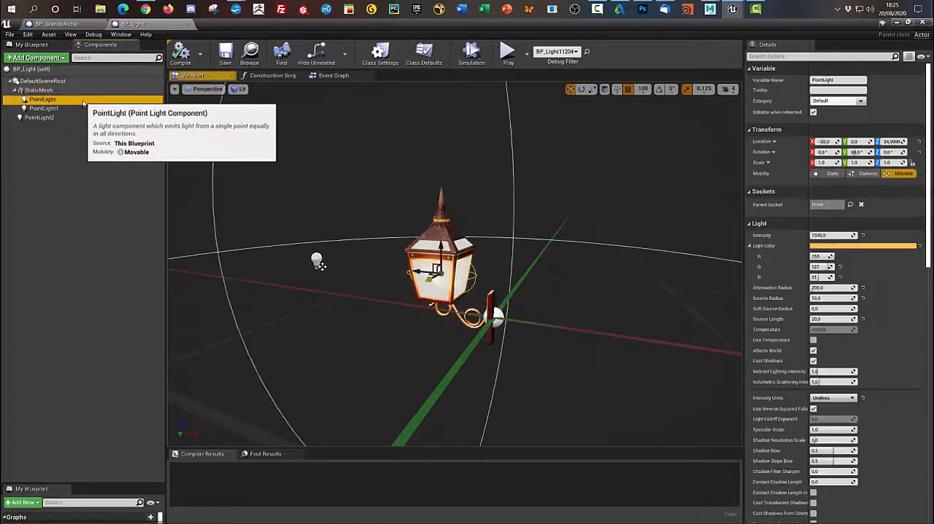
pyautogui.click(73, 108)
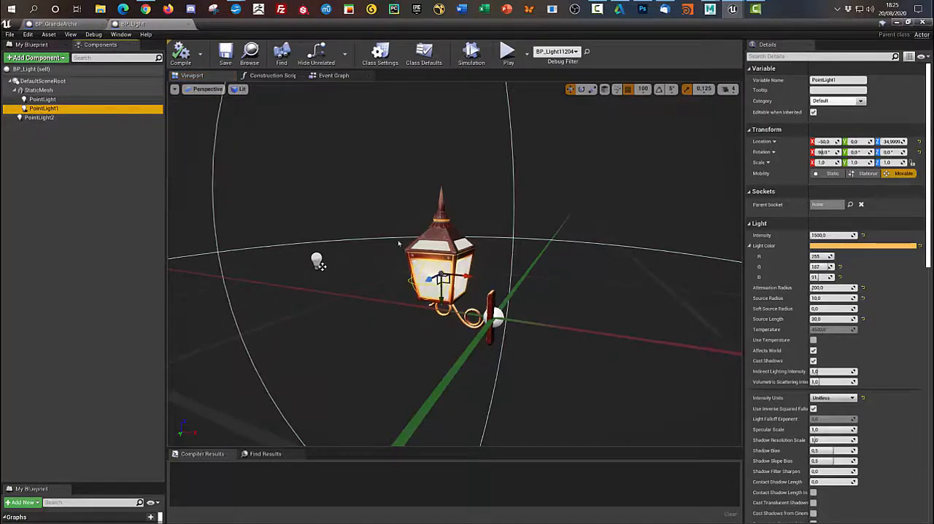
pyautogui.click(42, 99)
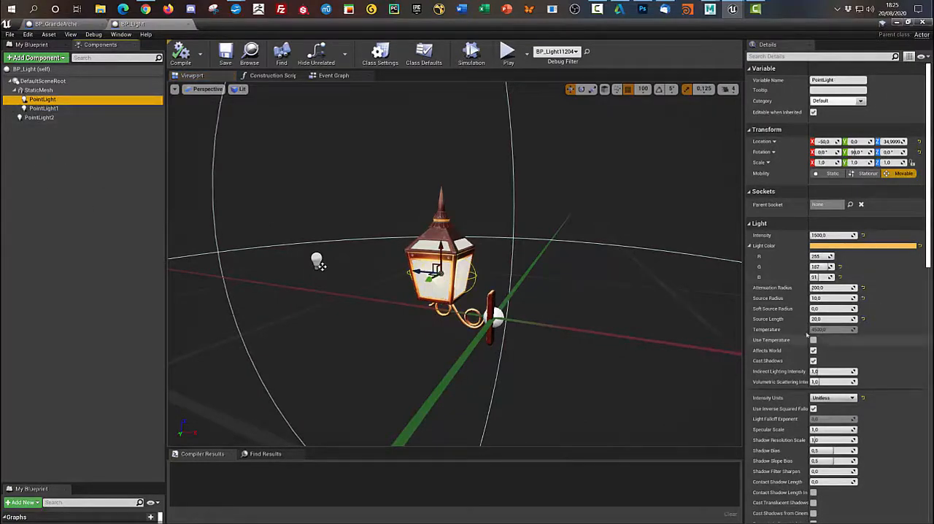
pyautogui.click(66, 118)
pyautogui.scroll(-5, 492, 268)
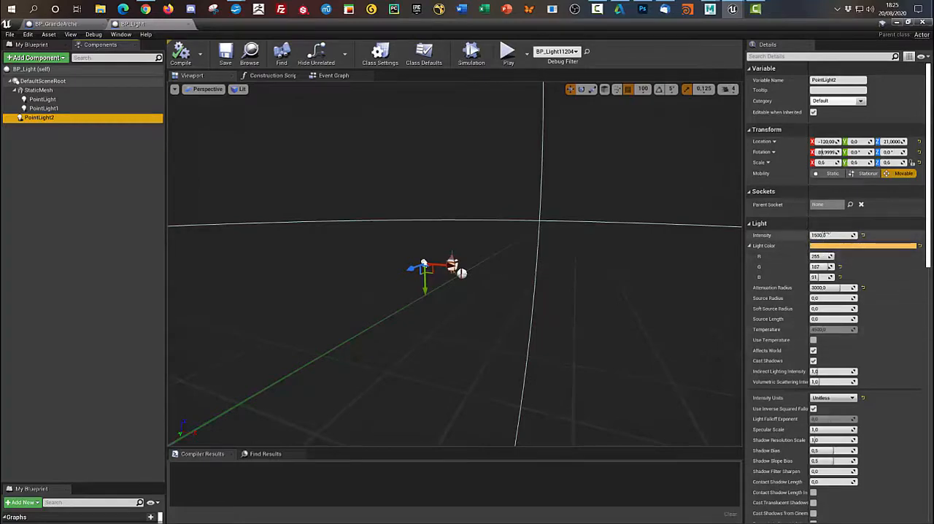
# - Open the BP_Light_Basse blueprint, inspect its PointLight2 component in the 3D preview, and return to the BP_GrandeArche blueprint
pyautogui.click(895, 24)
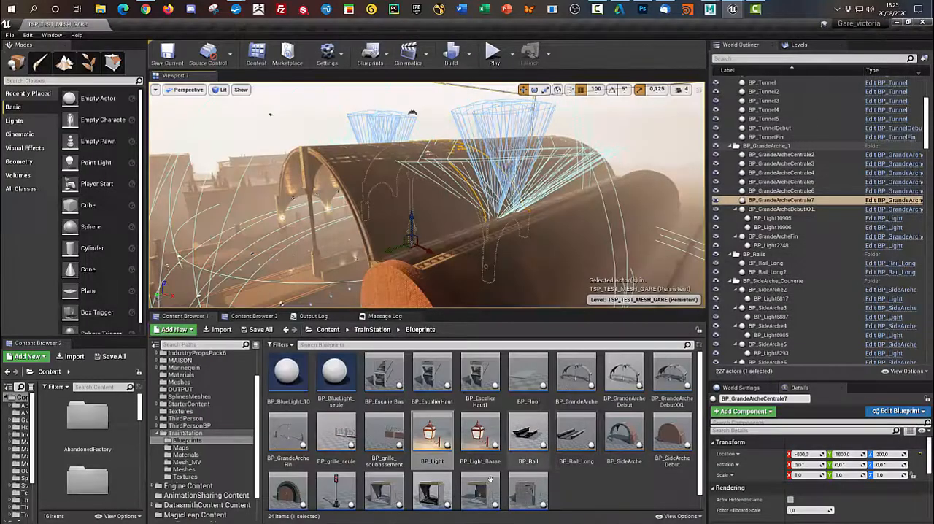
pyautogui.doubleClick(485, 431)
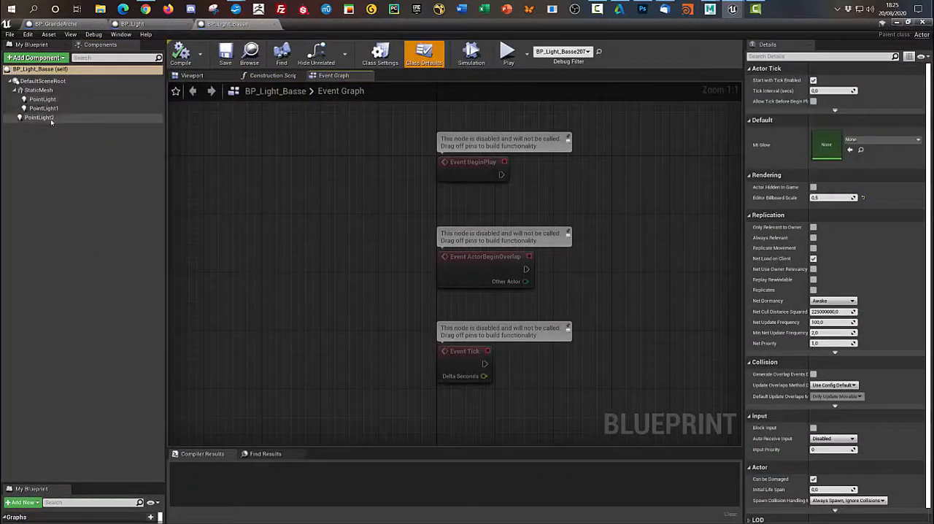
pyautogui.click(269, 75)
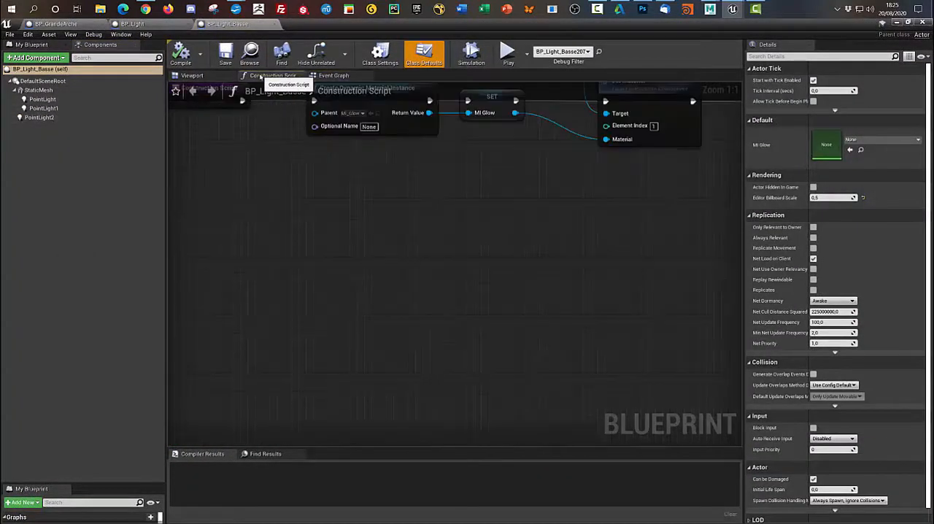
pyautogui.click(193, 75)
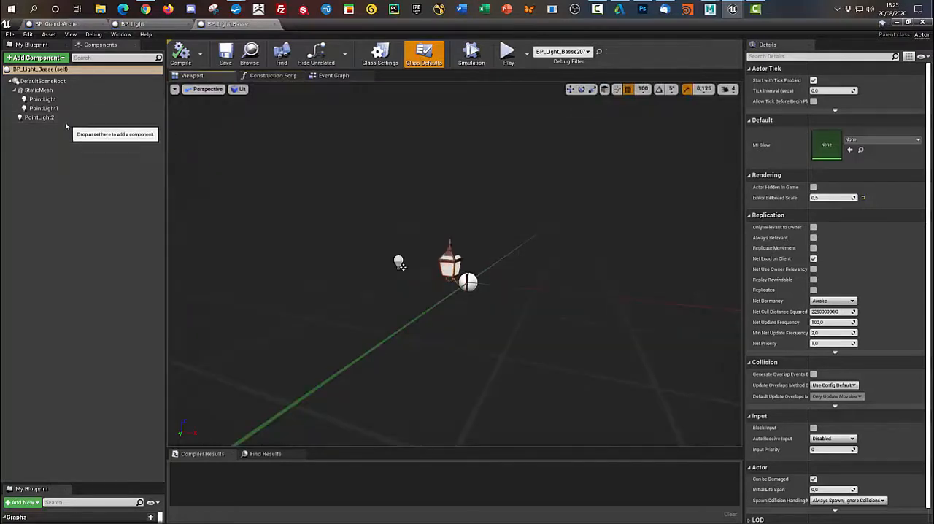
pyautogui.click(39, 117)
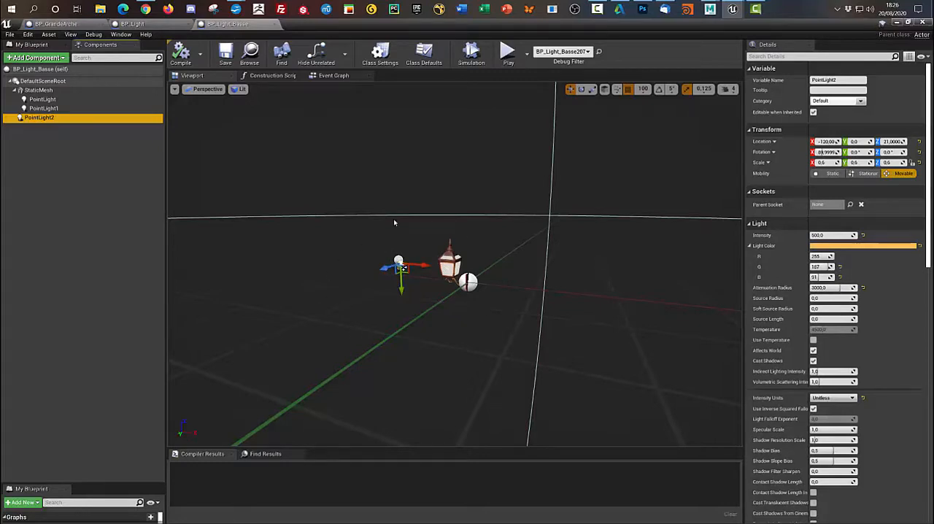
pyautogui.click(87, 25)
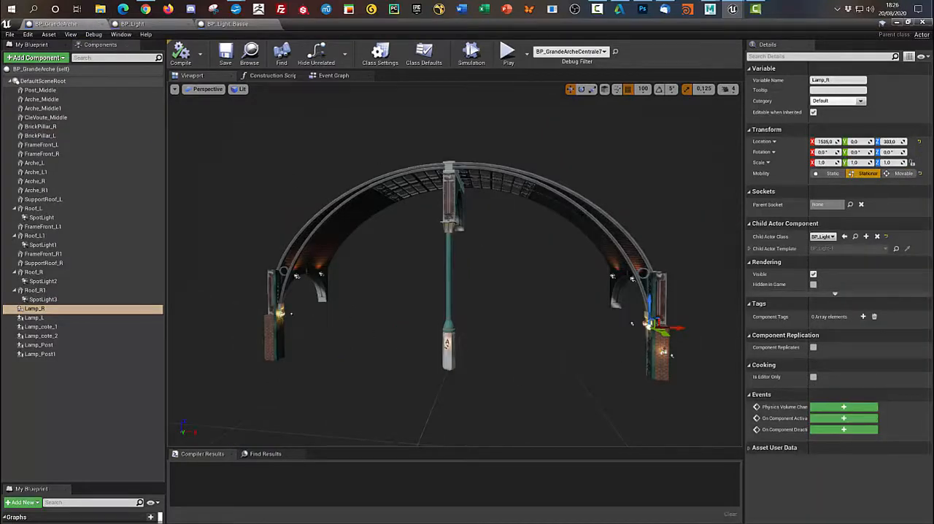
# - Open the BP_SideArche blueprint from the level's blueprint assets and view its arch in the 3D preview
pyautogui.click(896, 23)
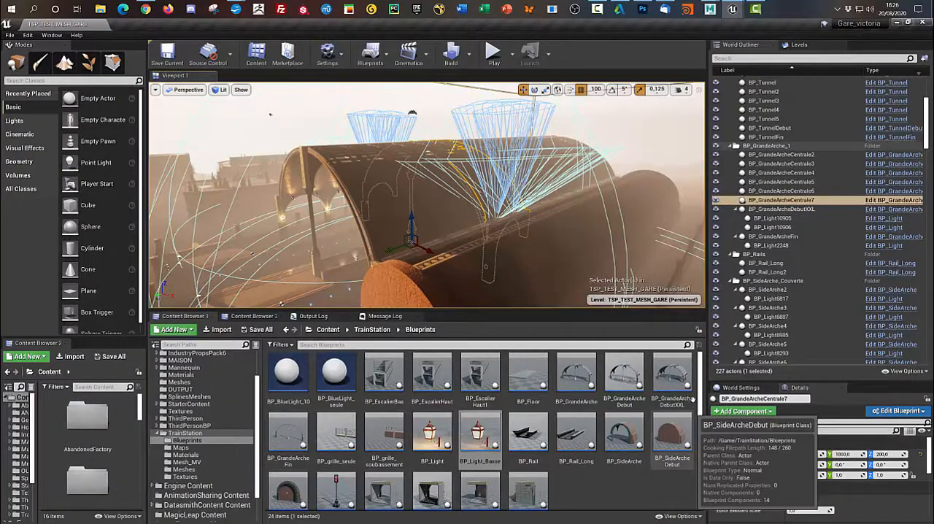
pyautogui.doubleClick(627, 445)
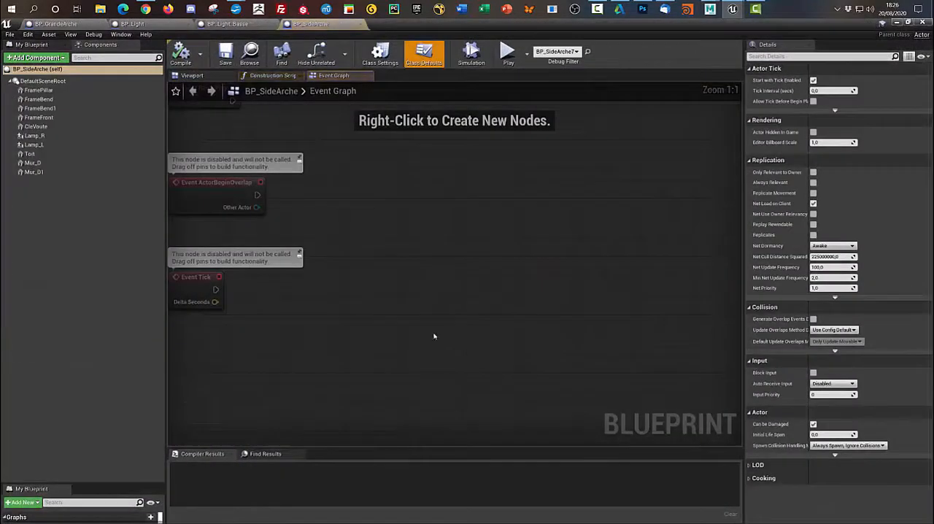
pyautogui.click(192, 75)
pyautogui.scroll(-5, 422, 378)
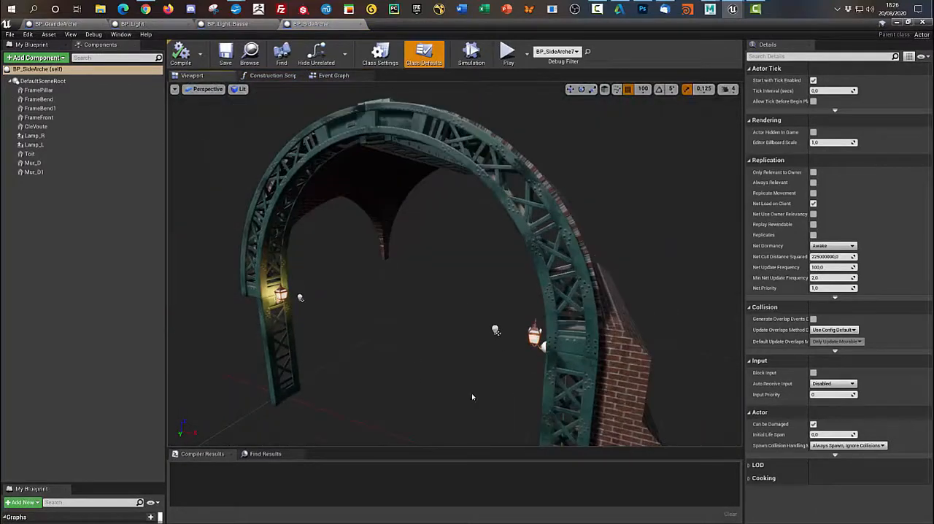
pyautogui.keyDown('alt'); pyautogui.moveTo(472, 397); pyautogui.dragTo(558, 354); pyautogui.keyUp('alt')
# - Select the brick vault component Toit of BP_SideArche and examine it from several angles
pyautogui.click(370, 239)
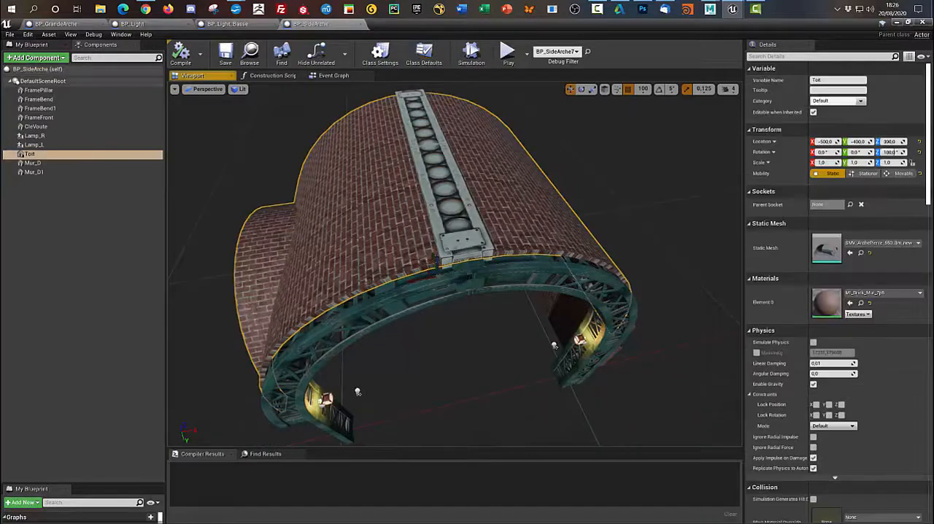
pyautogui.press('f')
pyautogui.keyDown('alt'); pyautogui.moveTo(467, 284); pyautogui.dragTo(482, 362); pyautogui.keyUp('alt')
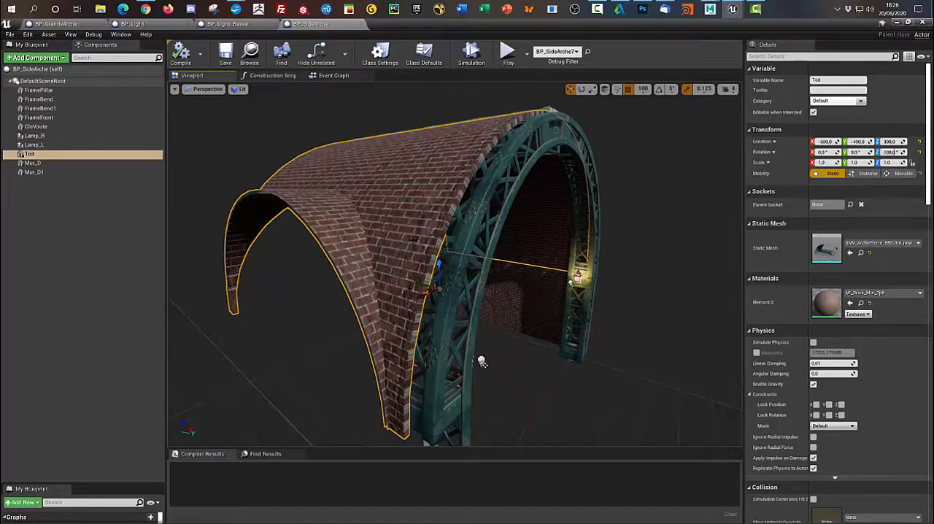
pyautogui.keyDown('alt'); pyautogui.moveTo(482, 362); pyautogui.dragTo(421, 248); pyautogui.keyUp('alt')
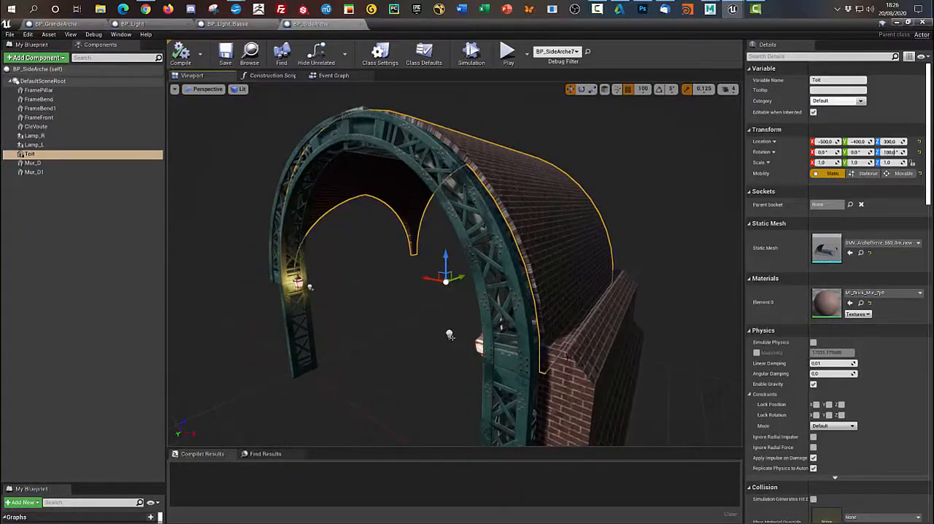
# - Select the brick walls Mur_D and Mur_D1 of the side arch in turn and view the arch from the opposite side
pyautogui.click(569, 358)
pyautogui.scroll(-5, 660, 383)
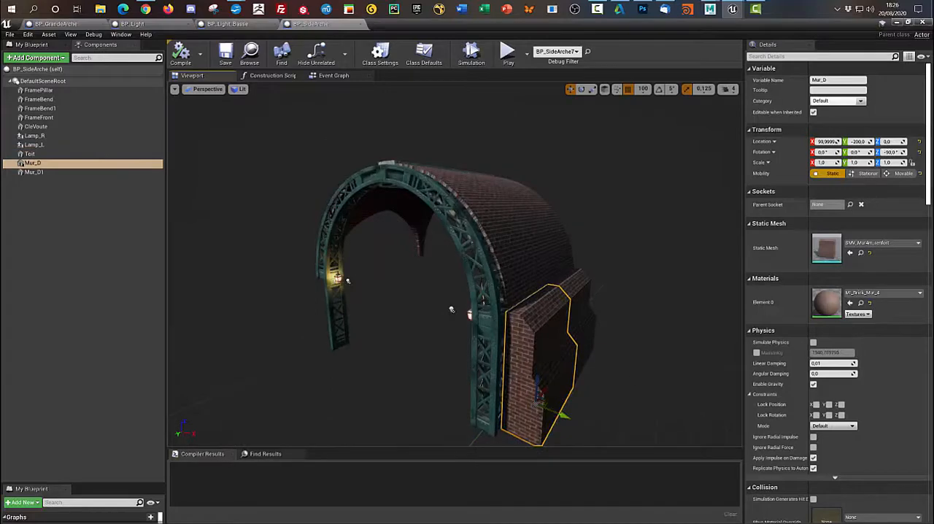
pyautogui.click(581, 327)
pyautogui.keyDown('alt'); pyautogui.moveTo(390, 391); pyautogui.dragTo(540, 368); pyautogui.keyUp('alt')
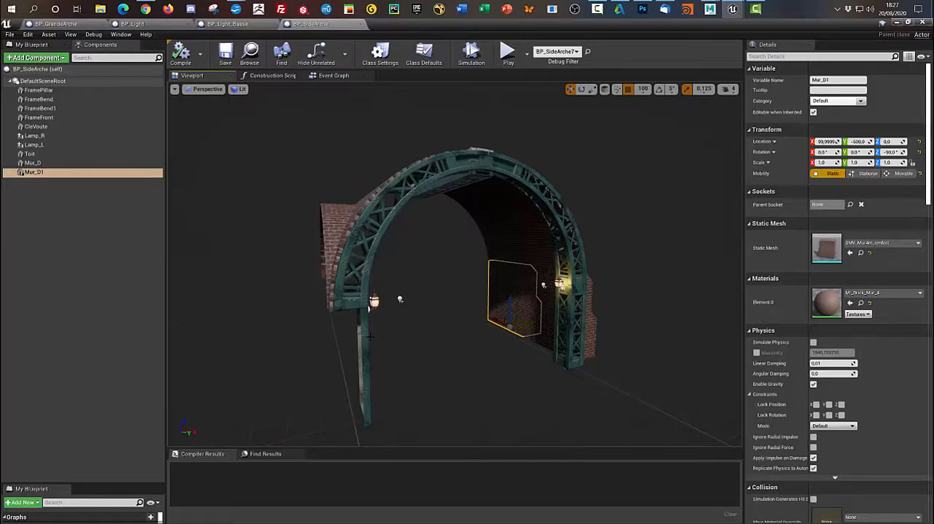
# - Return to the level and collapse the outliner folders BP_GrandeArche_1, BP_Rails, BP_SideArche_Couverte, Grille and Props
pyautogui.click(896, 22)
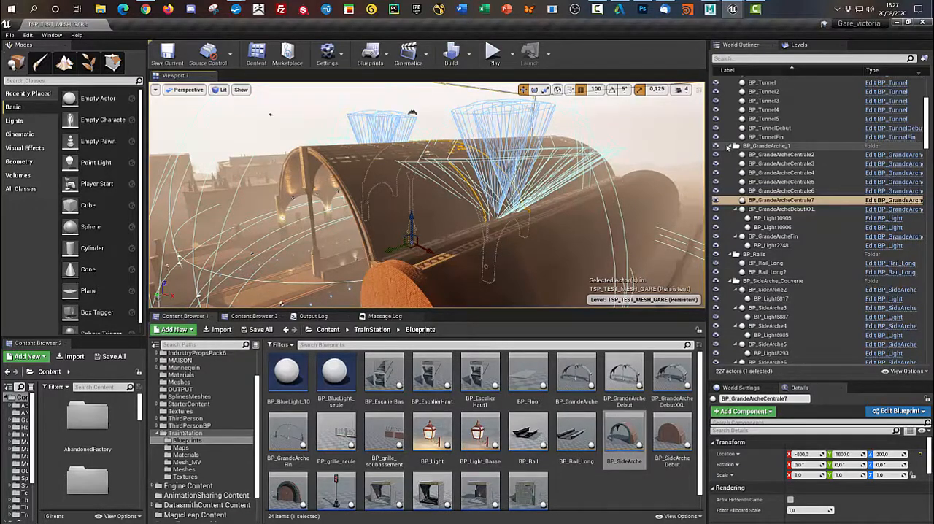
pyautogui.click(750, 147)
pyautogui.click(730, 146)
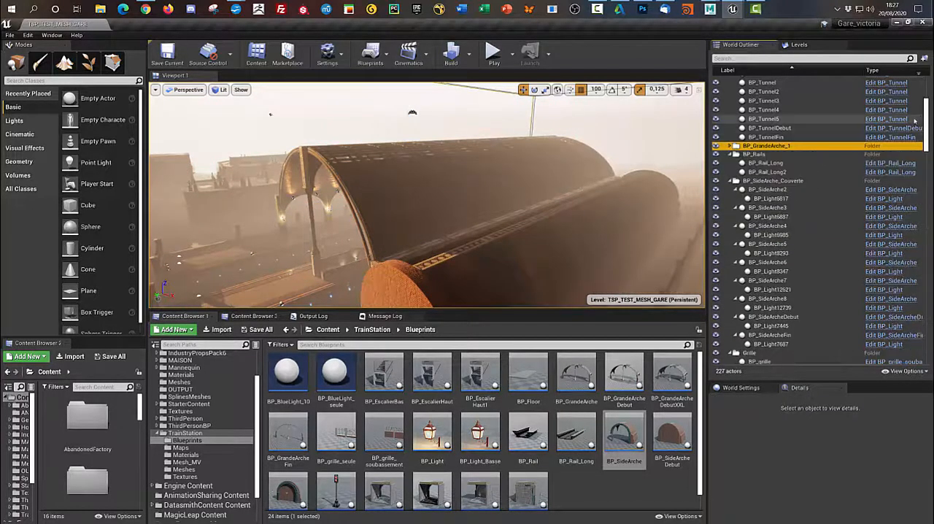
pyautogui.click(736, 154)
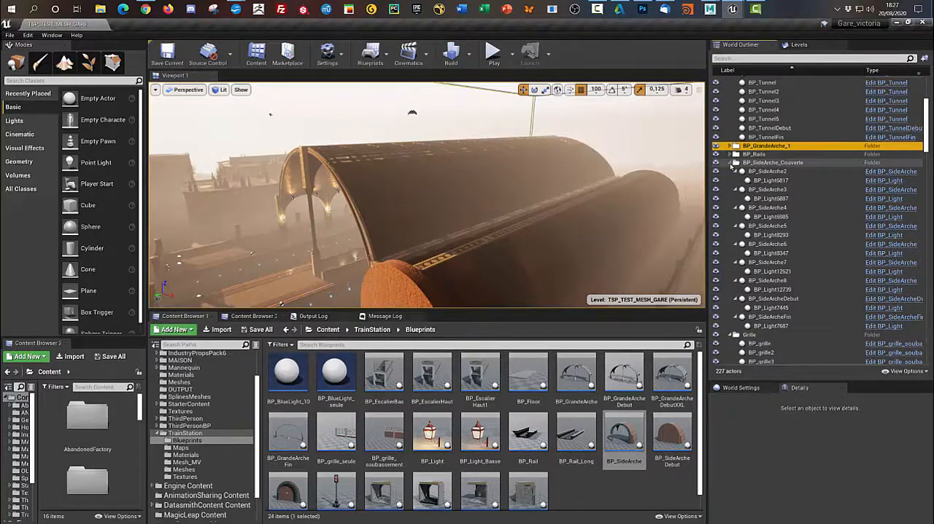
pyautogui.click(735, 163)
pyautogui.click(731, 171)
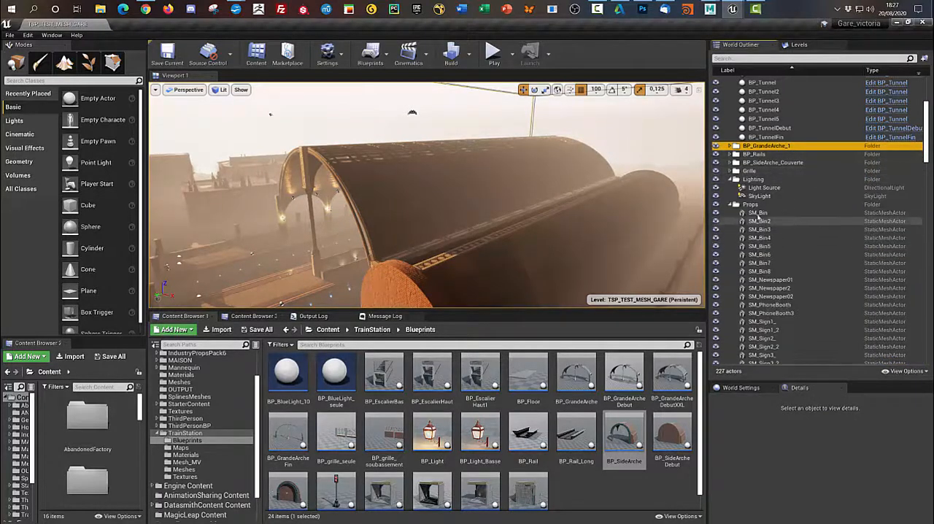
pyautogui.click(731, 204)
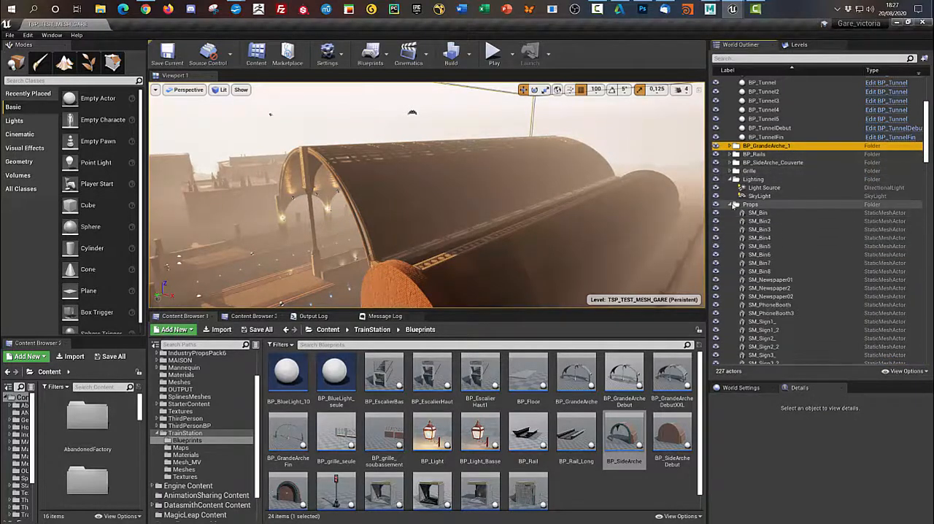
# - Filter the level's actors by "floor" and select all of them from BP_Floor_1 to BP_Floor_13
pyautogui.click(736, 59)
pyautogui.write('floor')
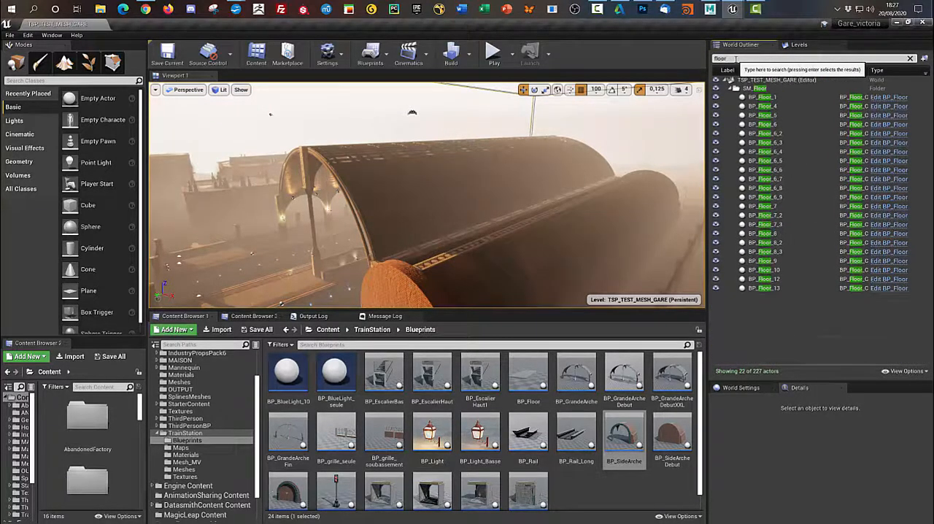
pyautogui.click(758, 97)
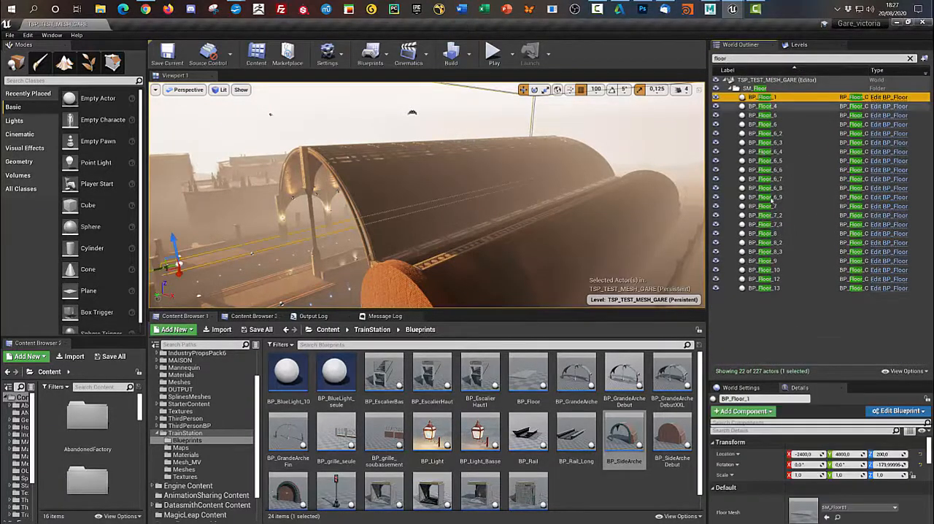
pyautogui.keyDown('shift'); pyautogui.click(759, 288); pyautogui.keyUp('shift')
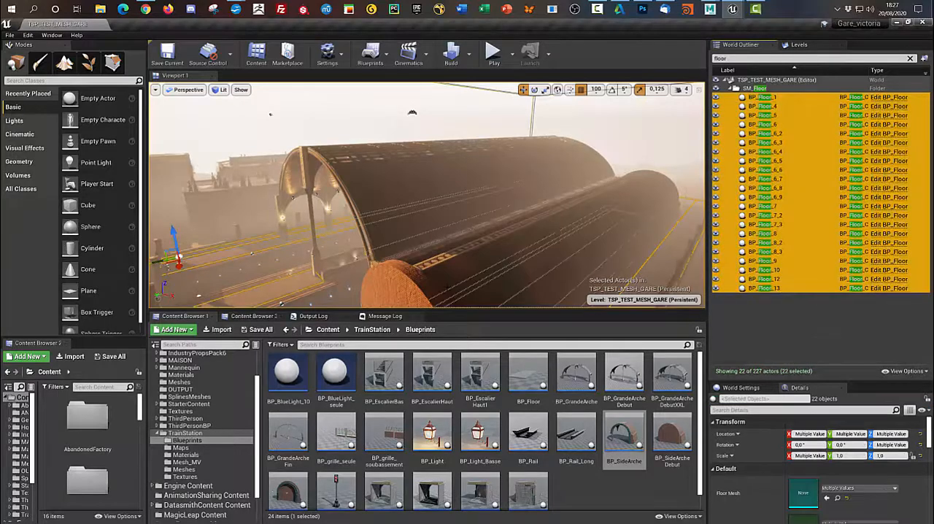
# - Enlarge the scene view and the property area to show the selected floors' Floor Mesh, Material, TY and Nombre settings
pyautogui.press('f')
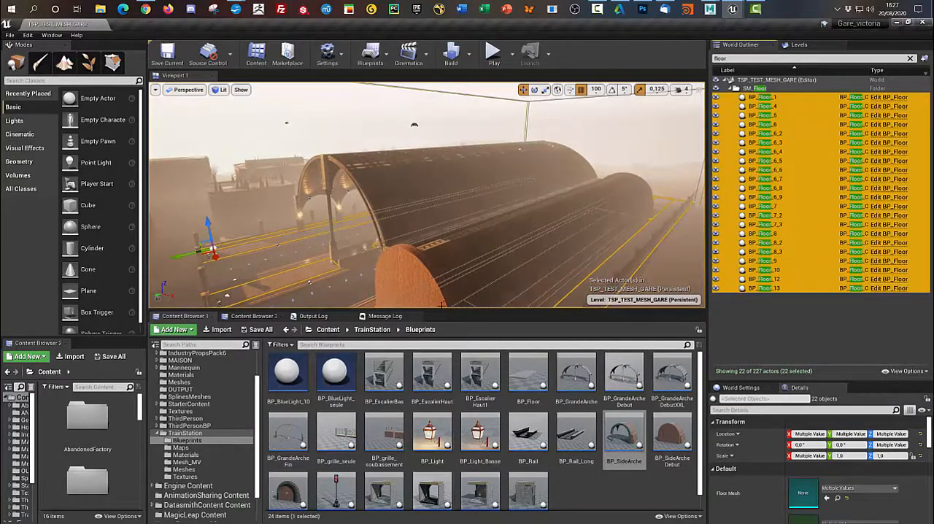
pyautogui.moveTo(465, 312); pyautogui.dragTo(486, 415)
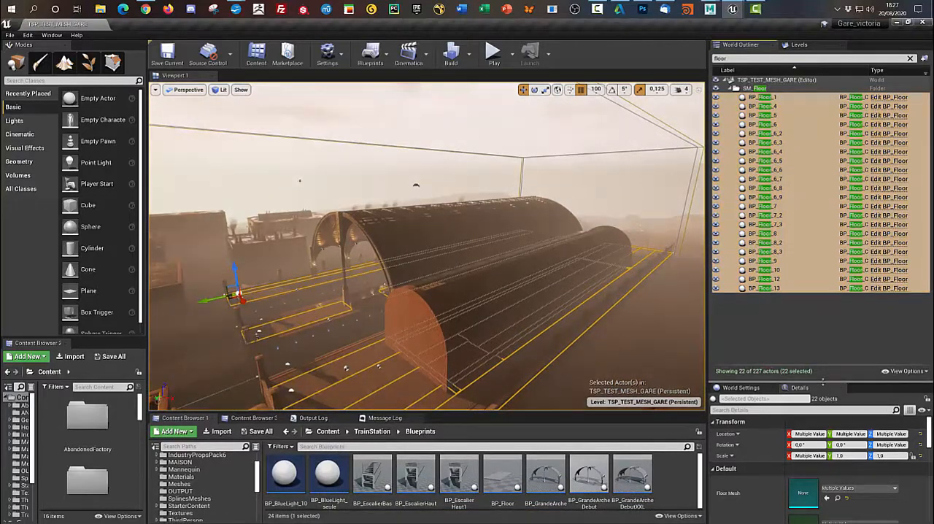
pyautogui.moveTo(822, 381); pyautogui.dragTo(822, 282)
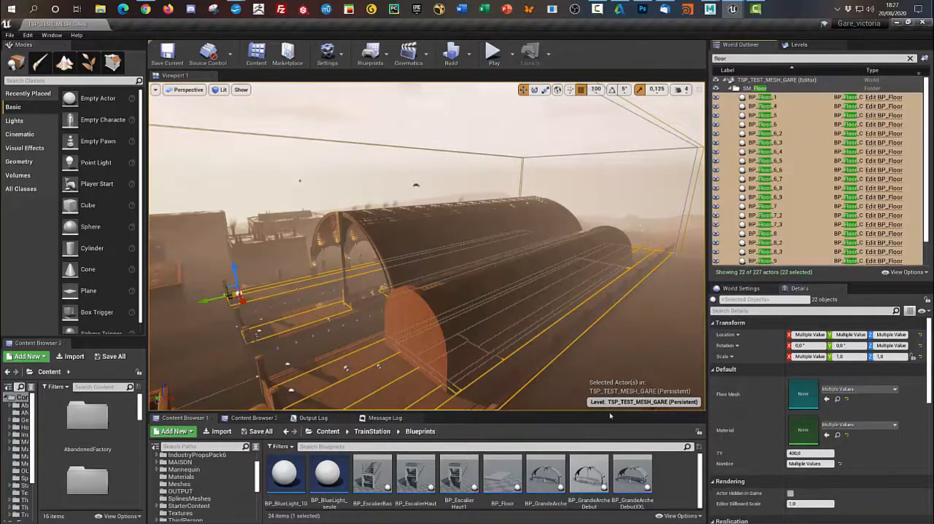
# - Make the asset browser taller again, open the BP_Floor blueprint and show its 3D preview
pyautogui.moveTo(610, 416); pyautogui.dragTo(610, 316)
pyautogui.doubleClick(530, 377)
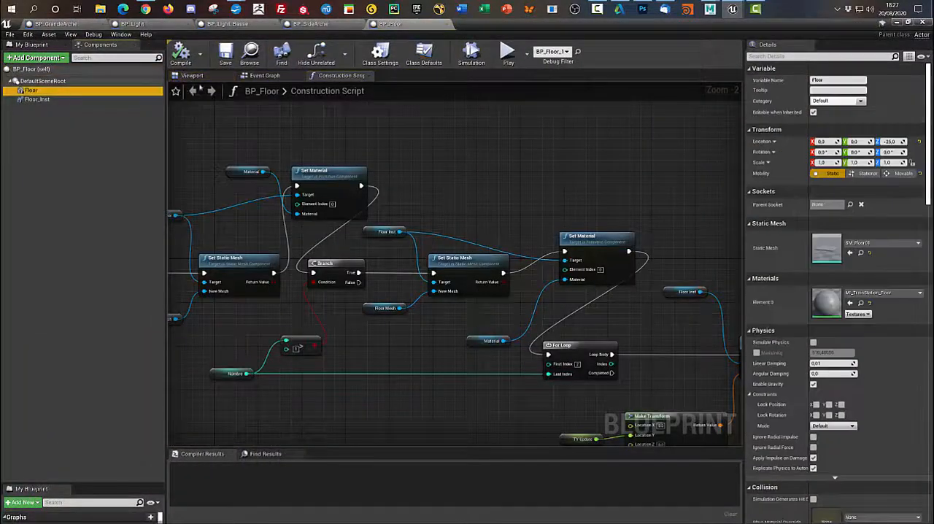
pyautogui.click(215, 78)
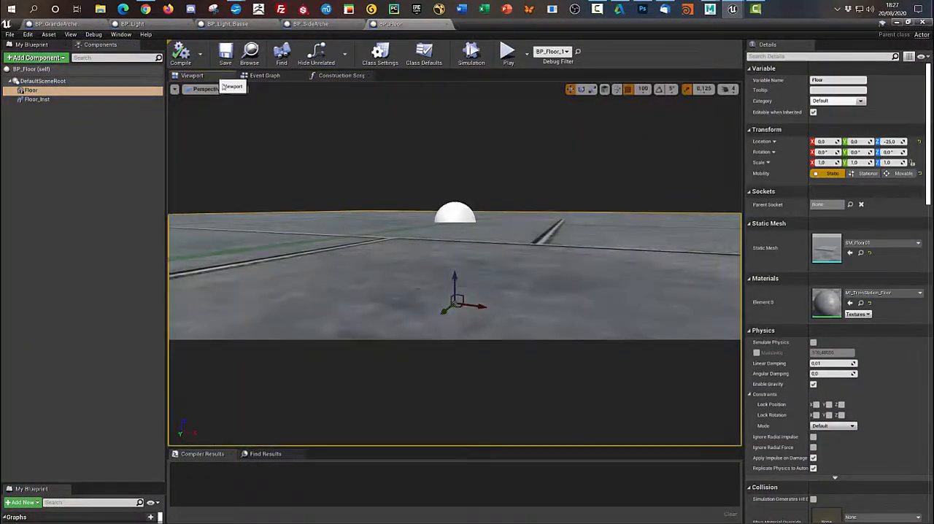
# - Examine the BP_Floor preview and construction script, expand the list of its variables, and return to the 3D preview
pyautogui.scroll(-6, 467, 332)
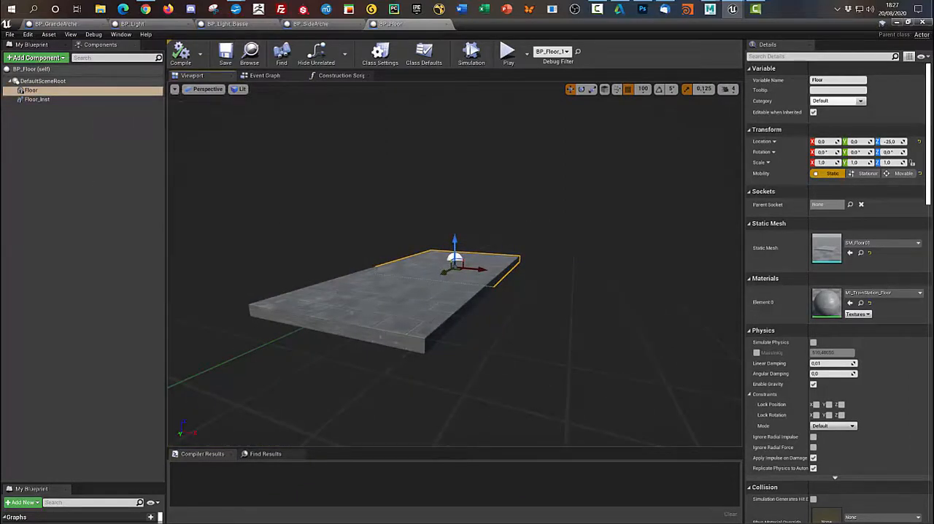
pyautogui.keyDown('alt'); pyautogui.moveTo(561, 370); pyautogui.dragTo(541, 387); pyautogui.keyUp('alt')
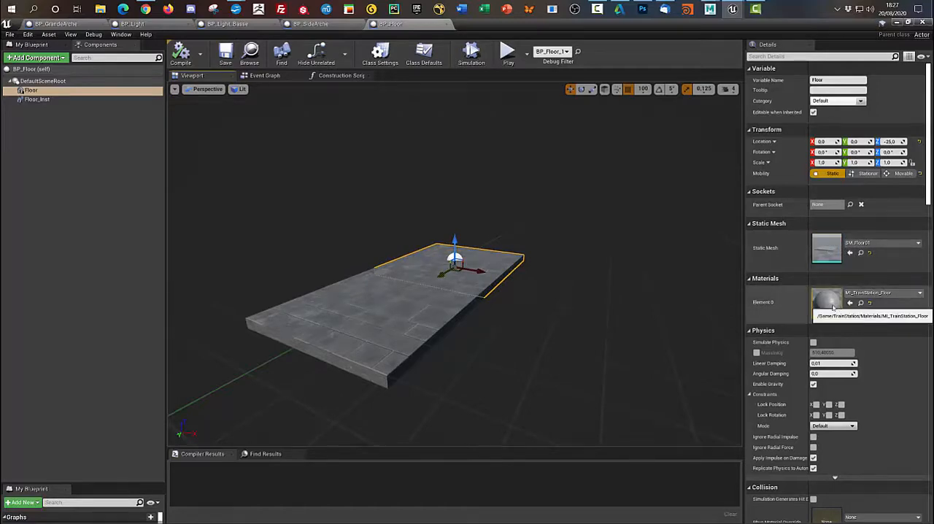
pyautogui.click(340, 76)
pyautogui.scroll(-7, 415, 244)
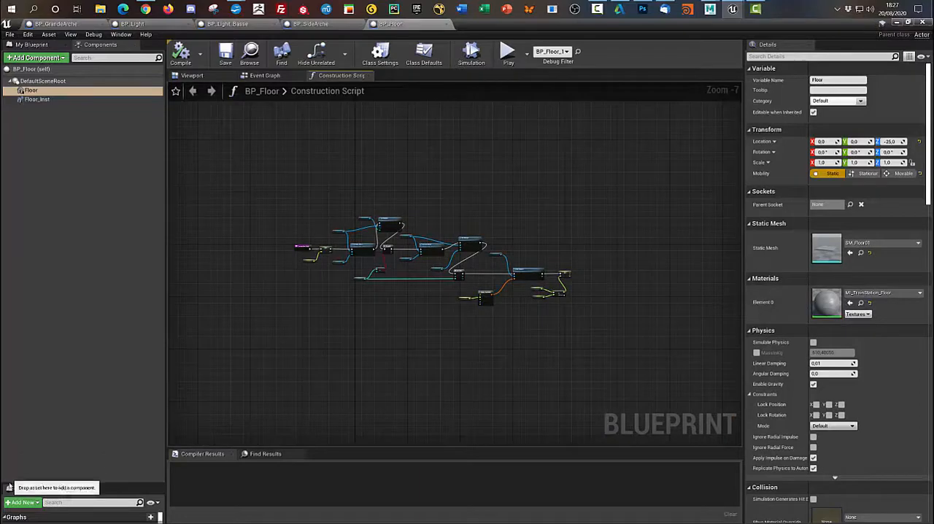
pyautogui.moveTo(90, 481); pyautogui.dragTo(87, 189)
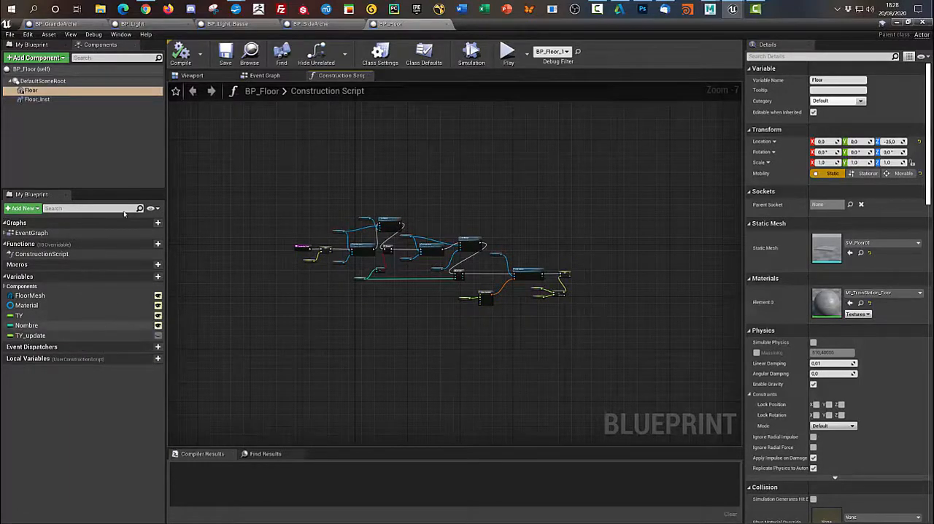
pyautogui.click(192, 76)
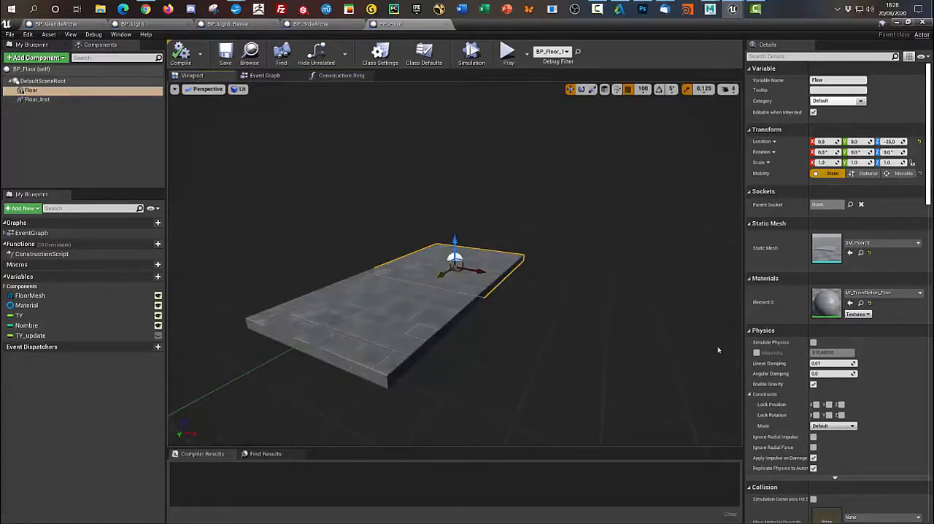
# - Inspect the TY variable, try a default Nombre of 4 on the floor, and restore Nombre to 2
pyautogui.click(60, 315)
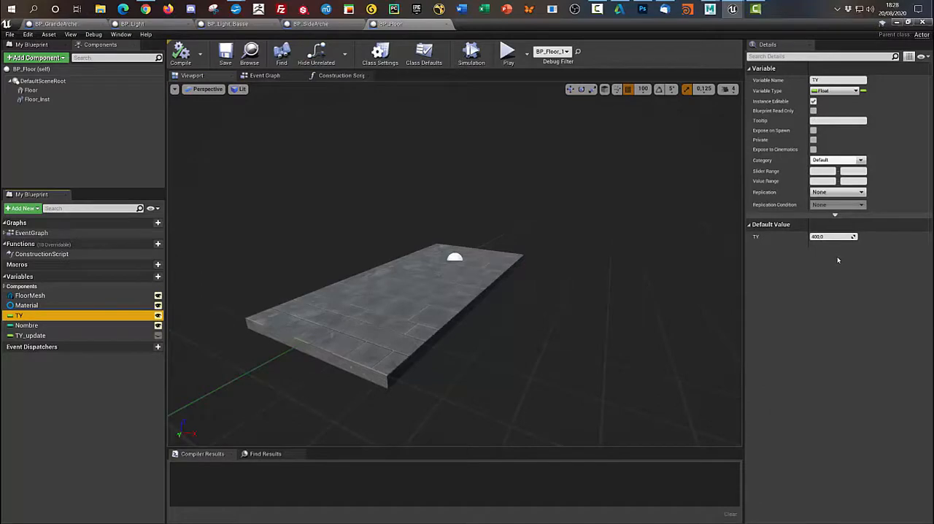
pyautogui.click(83, 325)
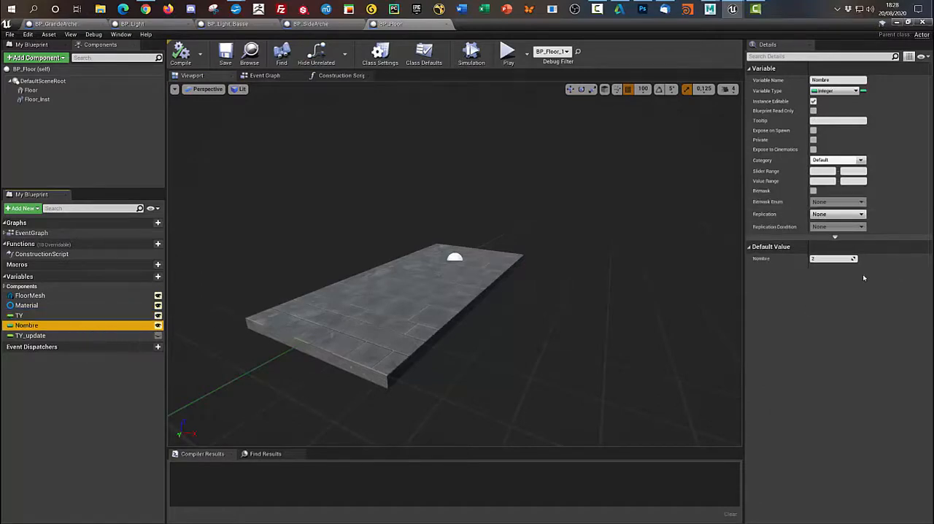
pyautogui.click(826, 259)
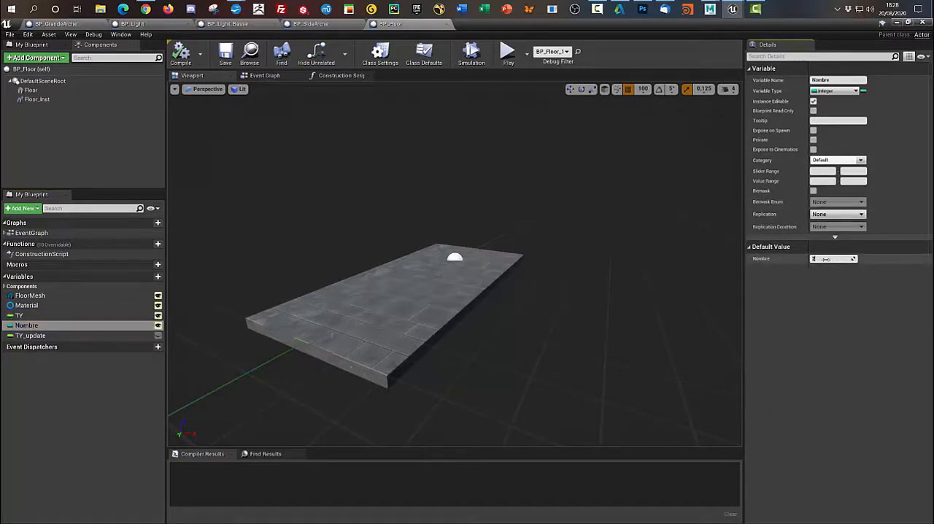
pyautogui.write('4')
pyautogui.press('Return')
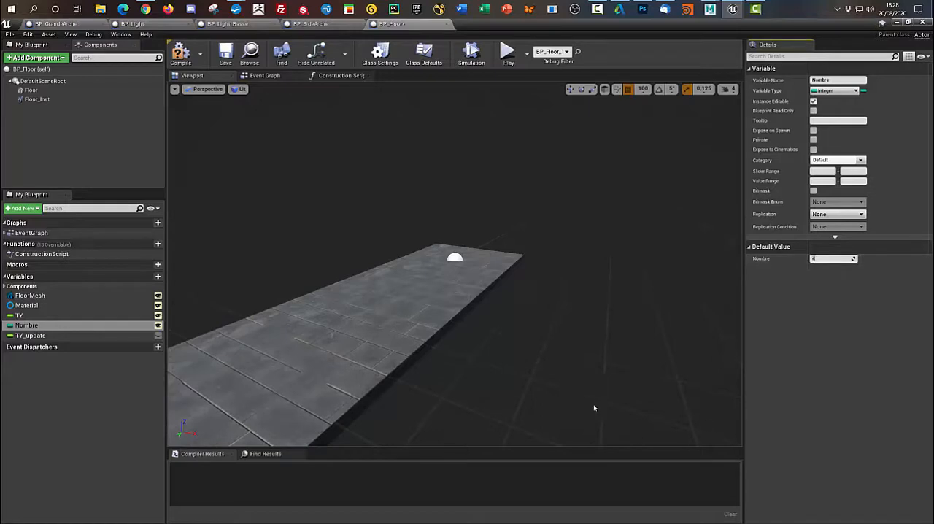
pyautogui.scroll(-5, 576, 348)
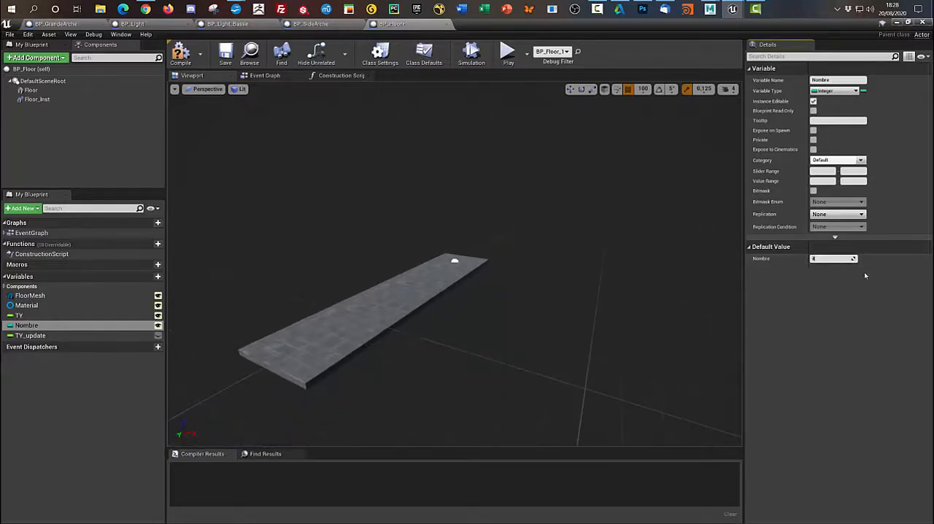
pyautogui.write('2')
pyautogui.press('Return')
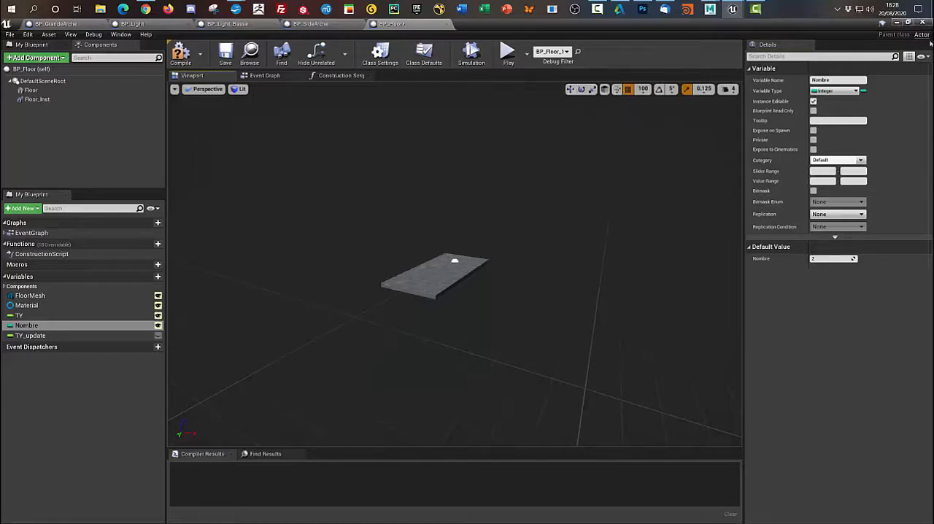
# - Return to the level and view the whole station with the selected floors
pyautogui.click(900, 23)
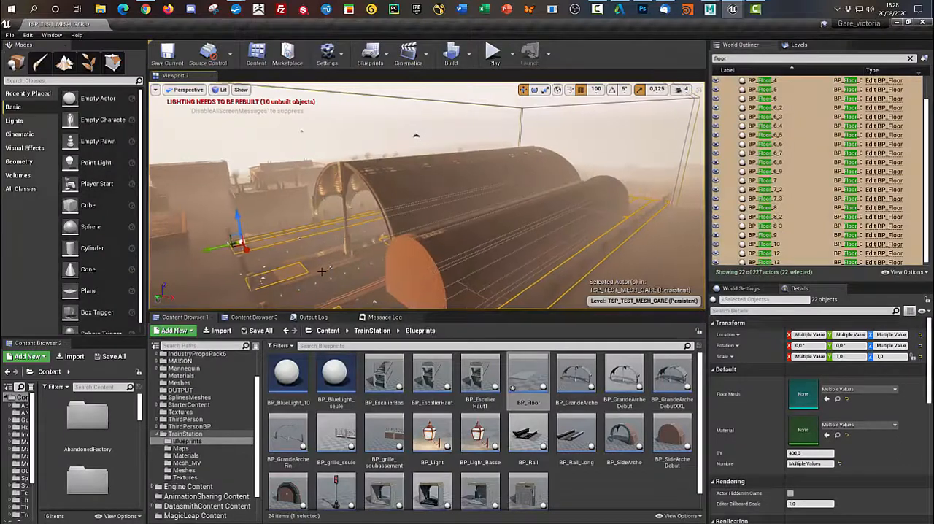
pyautogui.scroll(-1, 322, 271)
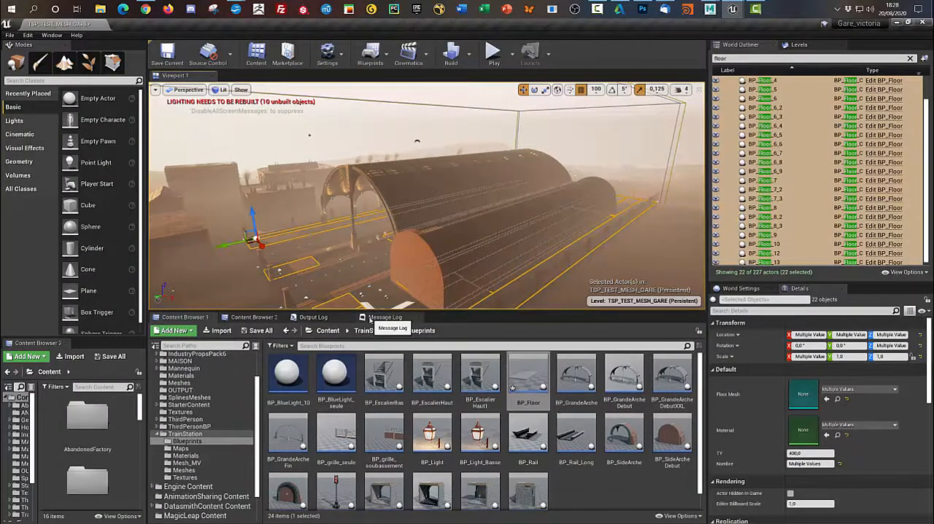
pyautogui.scroll(-1, 590, 269)
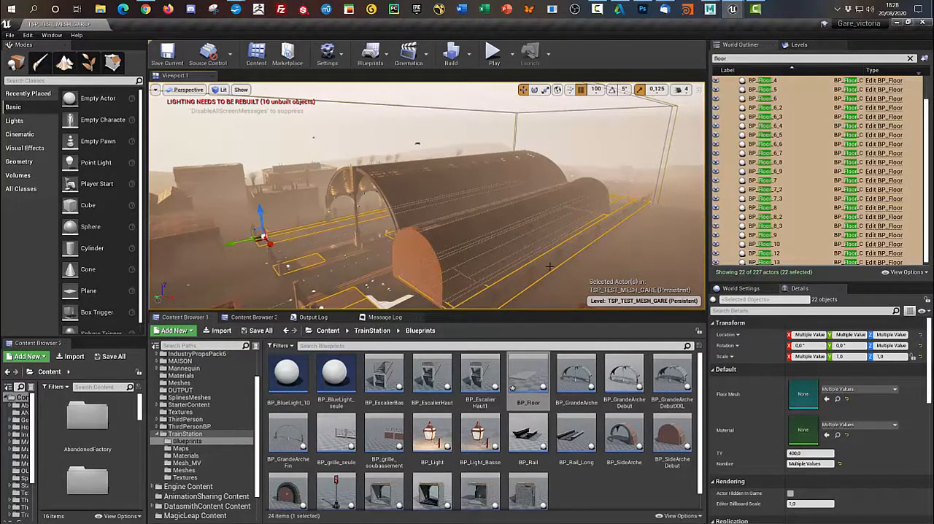
pyautogui.scroll(-4, 549, 266)
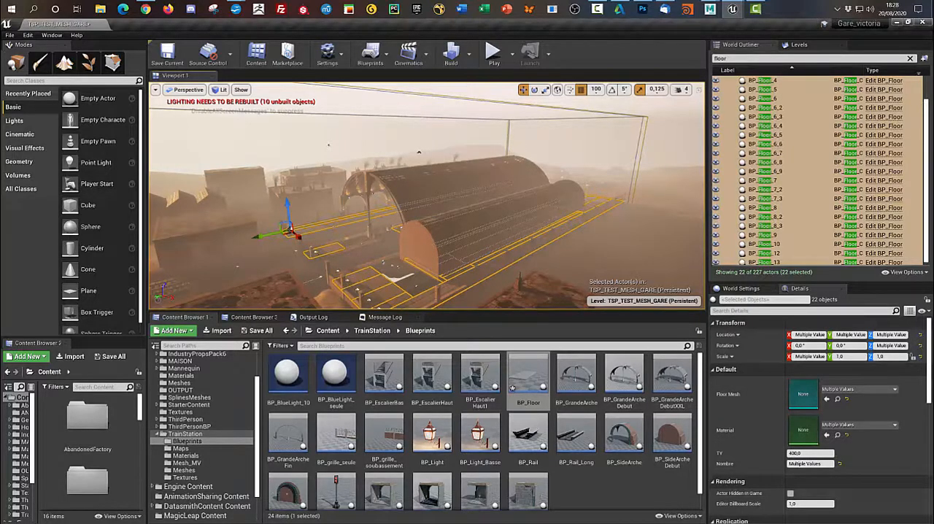
# - Open the BP_grille_soubassement blueprint and examine its brick wall and railing in the 3D preview
pyautogui.doubleClick(384, 430)
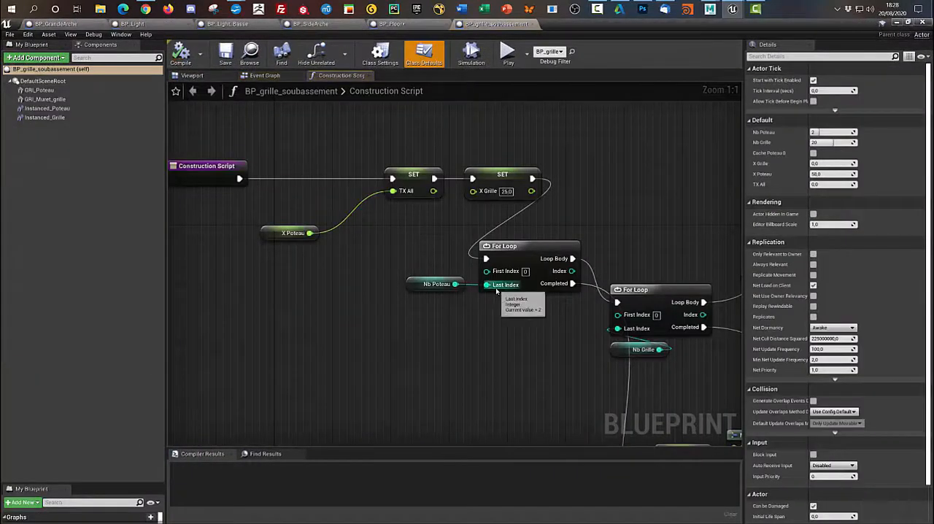
pyautogui.click(204, 77)
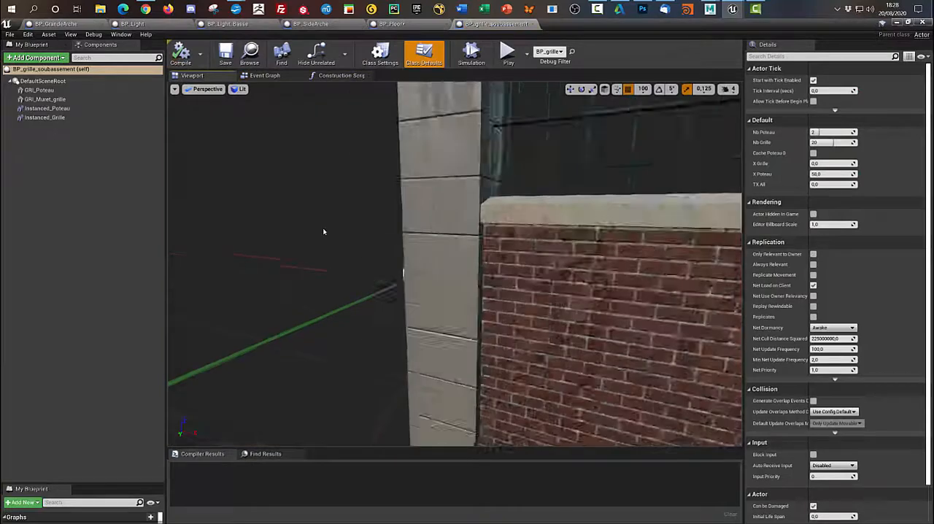
pyautogui.scroll(-2, 392, 276)
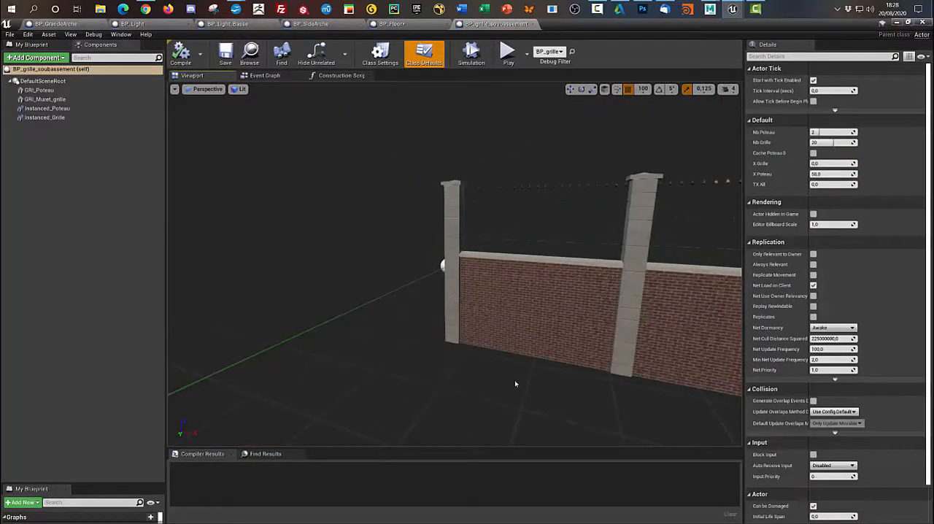
pyautogui.keyDown('alt'); pyautogui.moveTo(416, 378); pyautogui.dragTo(445, 378); pyautogui.keyUp('alt')
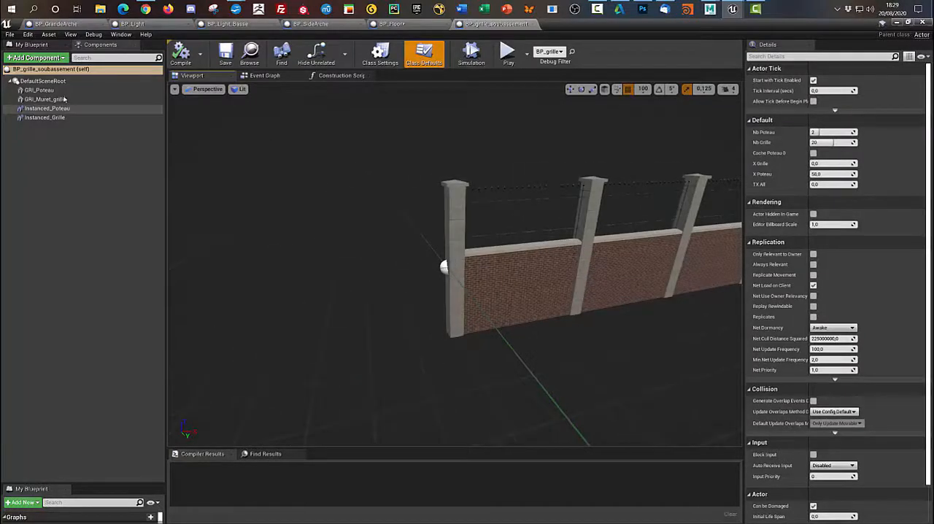
# - Inspect the GRI_Poteau, GRI_Muret_grille and Instanced_Poteau components of the fence
pyautogui.click(39, 90)
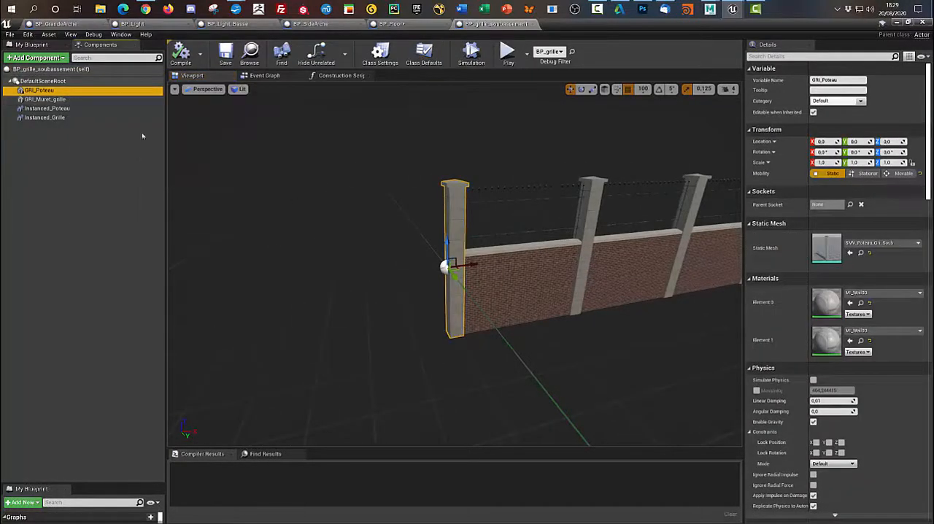
pyautogui.click(55, 99)
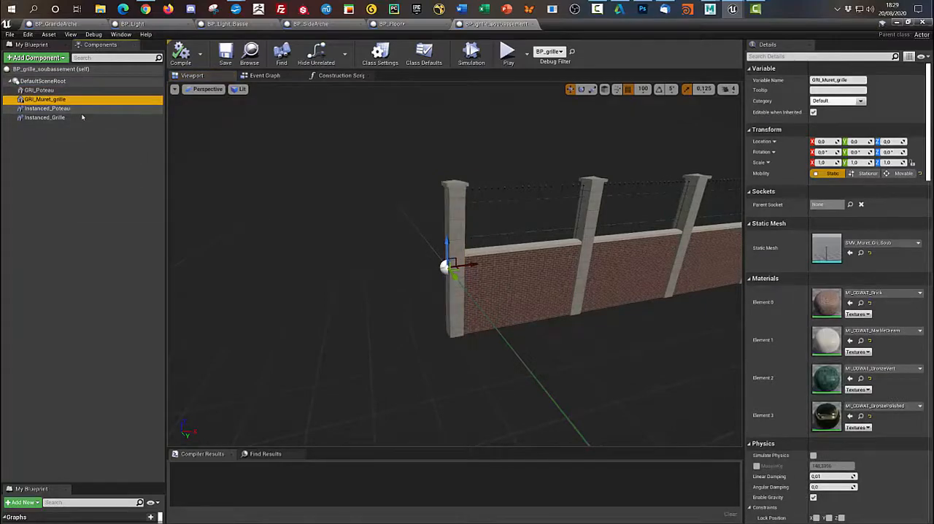
pyautogui.click(47, 108)
pyautogui.click(46, 100)
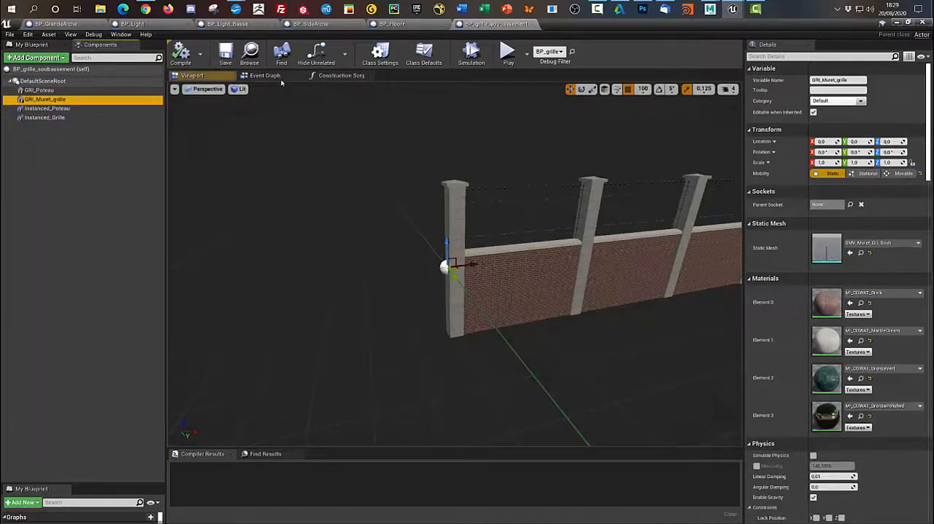
# - Display the fence preview in Wireframe mode and select the Instanced_Grille component
pyautogui.click(243, 89)
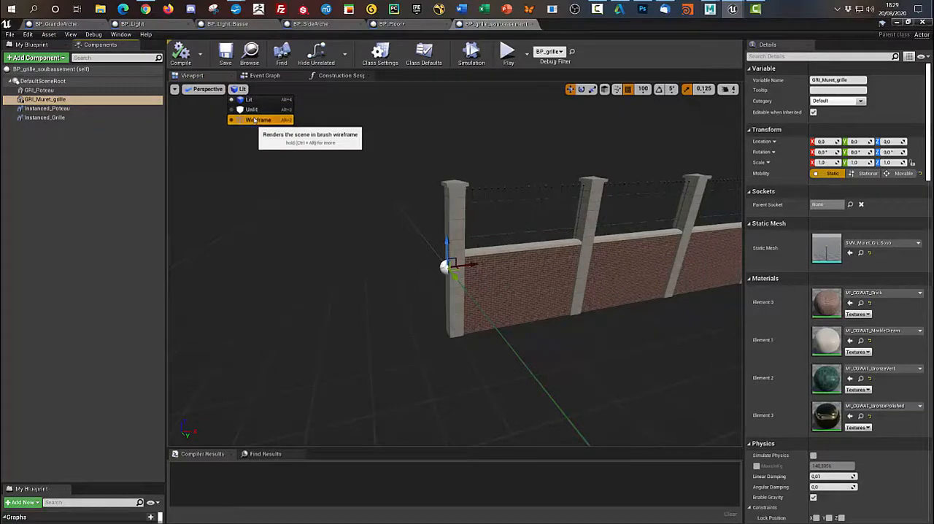
pyautogui.click(251, 118)
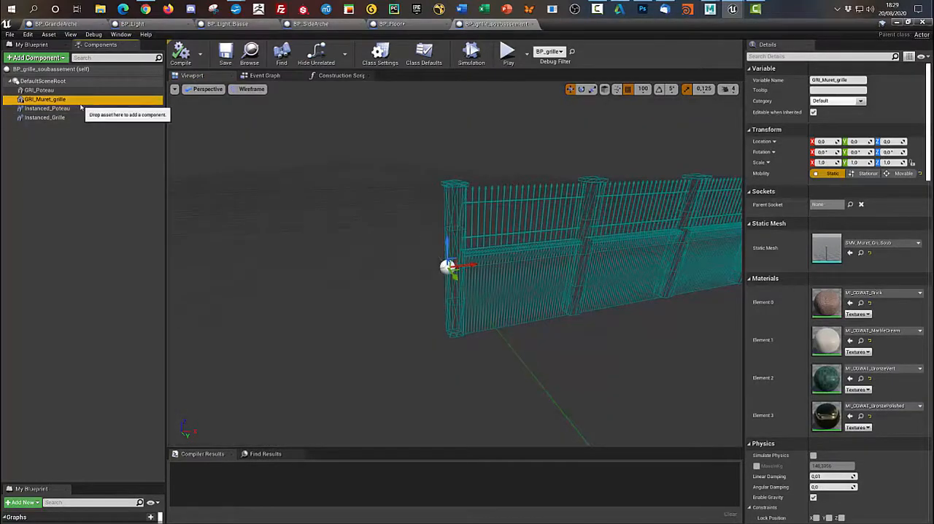
pyautogui.moveTo(431, 341); pyautogui.dragTo(481, 230)
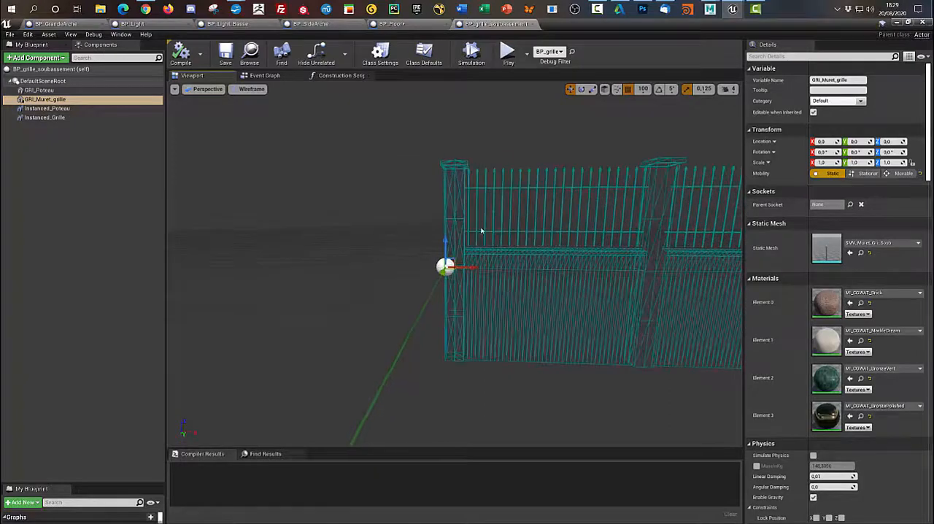
pyautogui.click(476, 228)
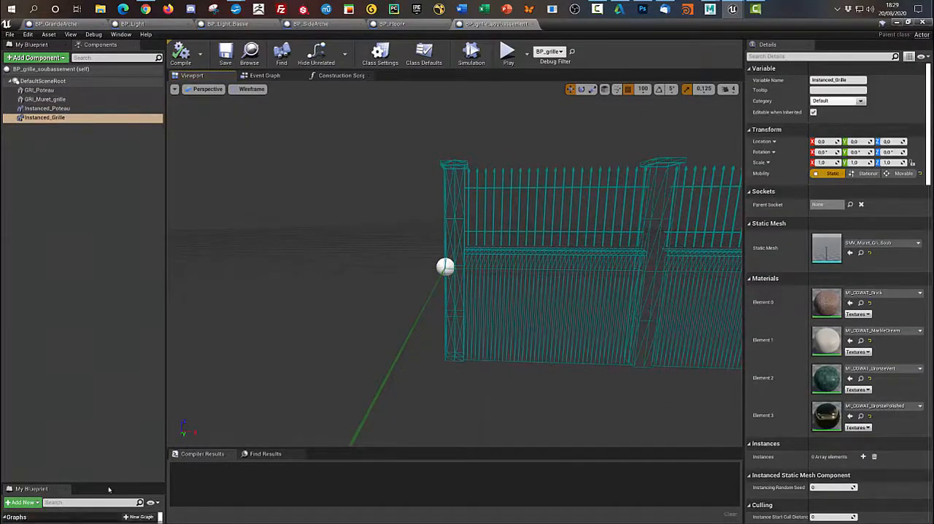
# - Expand the fence blueprint's variable list and set the default value of Nb_Poteau to 0
pyautogui.moveTo(108, 481); pyautogui.dragTo(83, 210)
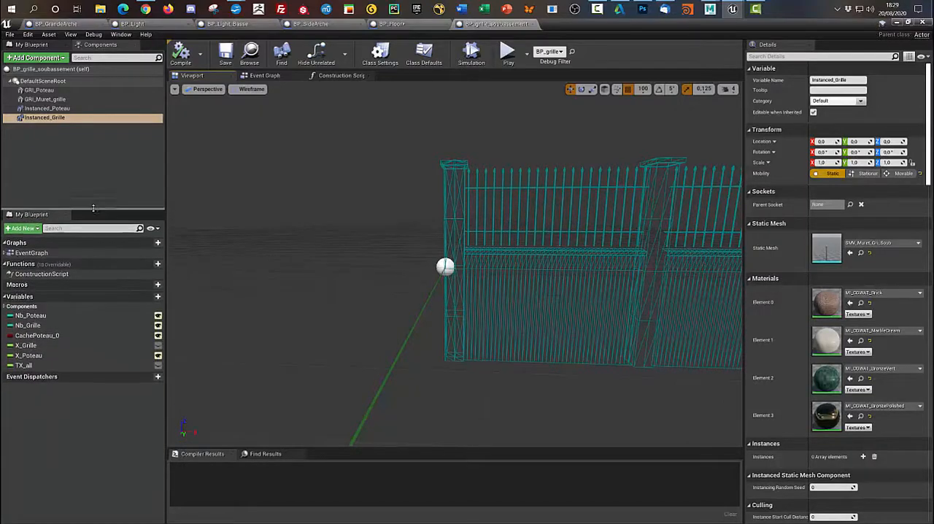
pyautogui.click(78, 315)
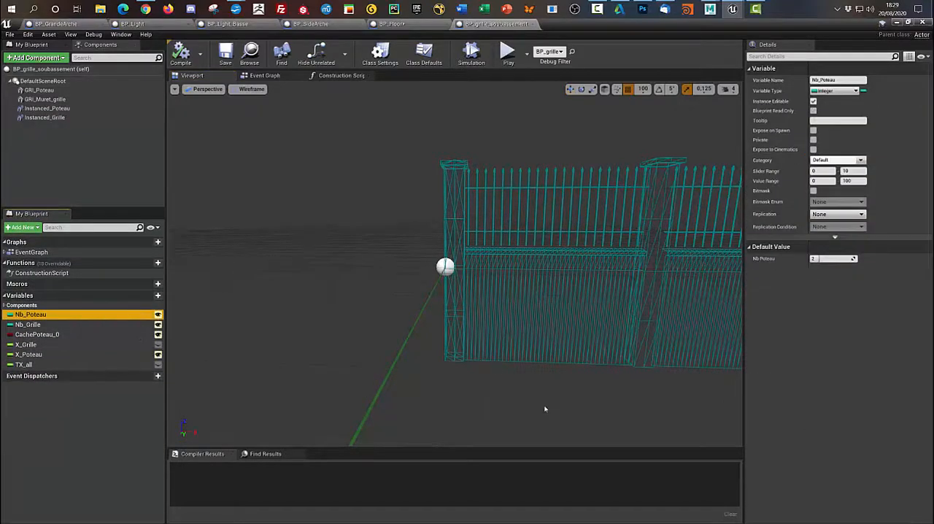
pyautogui.scroll(-5, 544, 409)
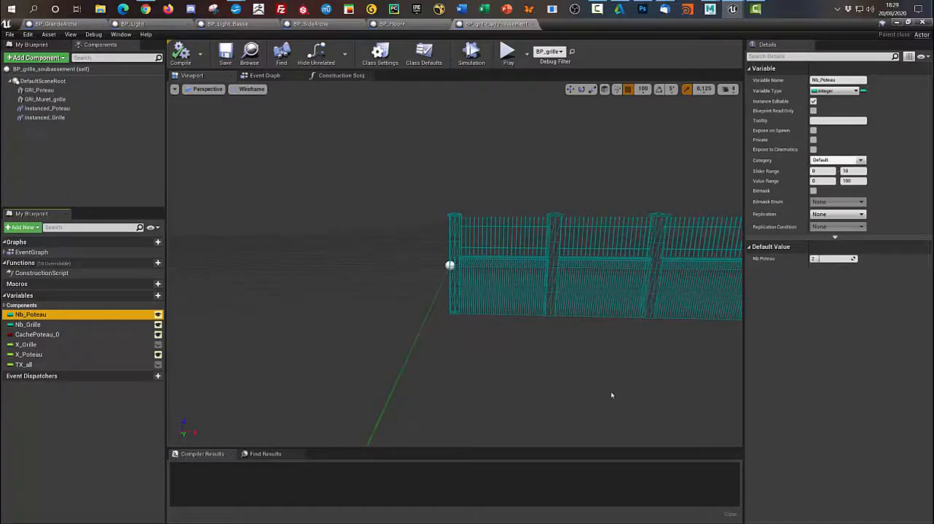
pyautogui.scroll(-2, 612, 394)
pyautogui.moveTo(611, 394); pyautogui.dragTo(645, 385, button='right')
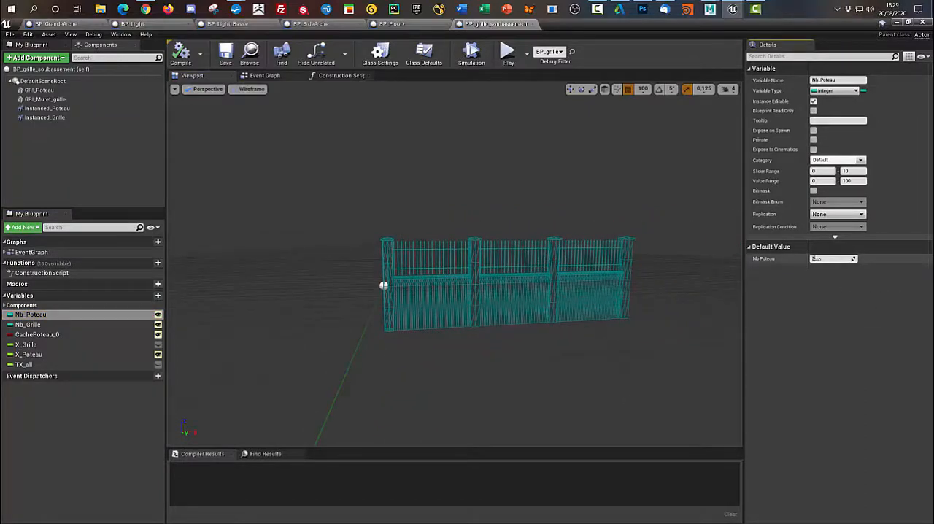
pyautogui.press('Return')
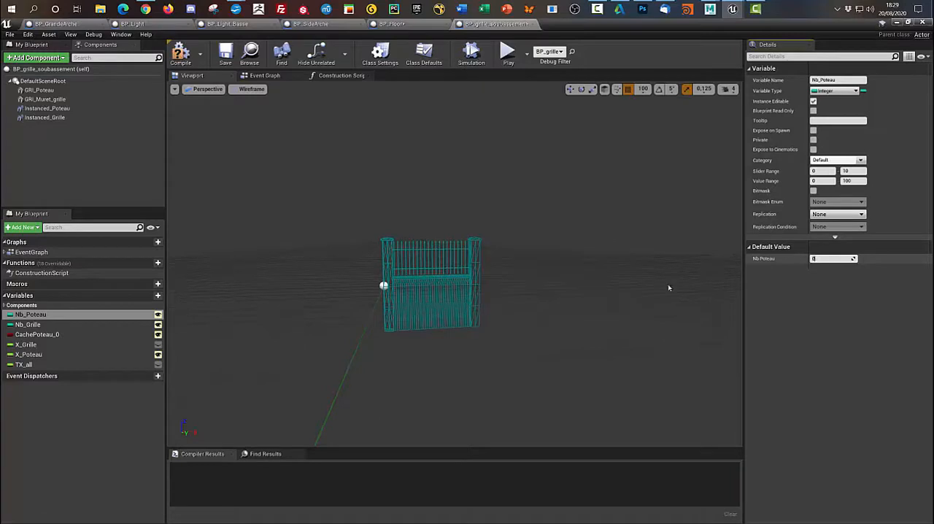
# - Toggle the CachePoteau_0 default on to hide the fence's first post, and switch it off again
pyautogui.click(43, 334)
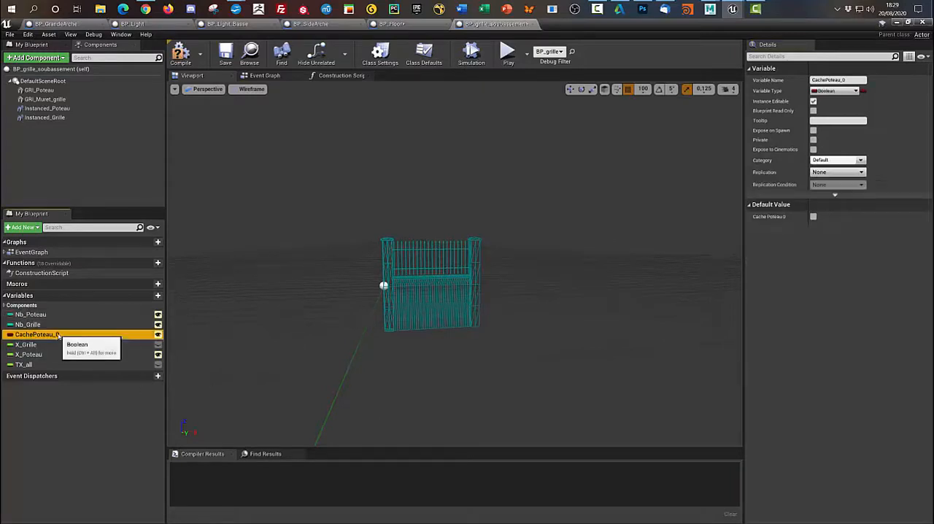
pyautogui.click(814, 217)
pyautogui.click(813, 217)
pyautogui.click(814, 217)
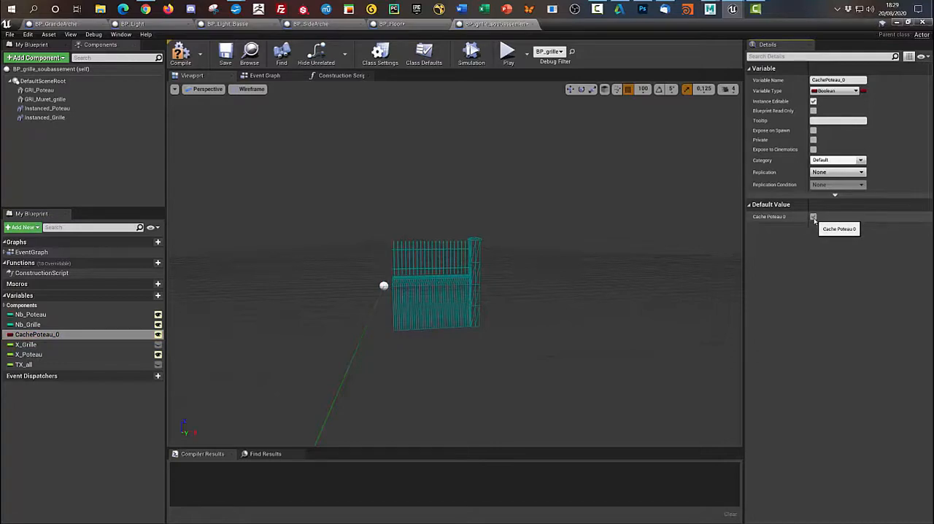
pyautogui.click(814, 218)
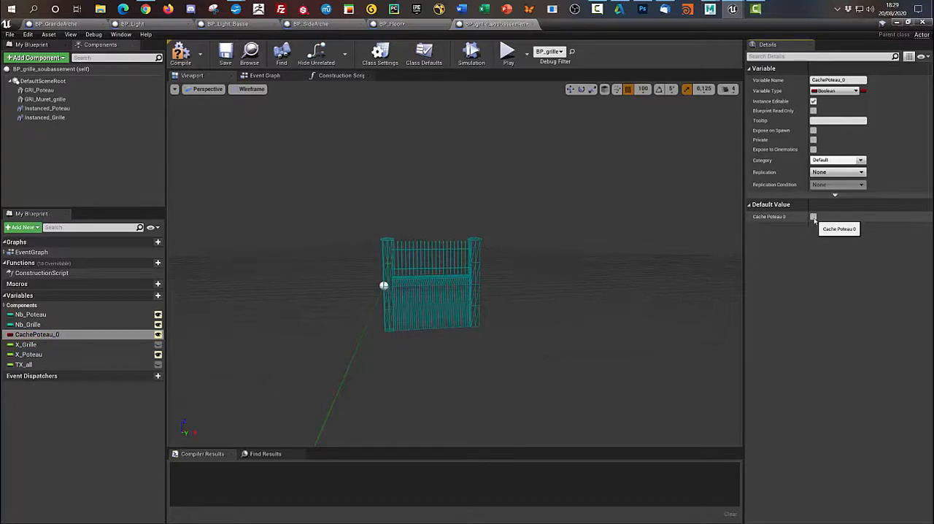
# - Check the X_Grille and X_Poteau variables against the construction script, and set the default value of X_Grille to 25
pyautogui.click(81, 343)
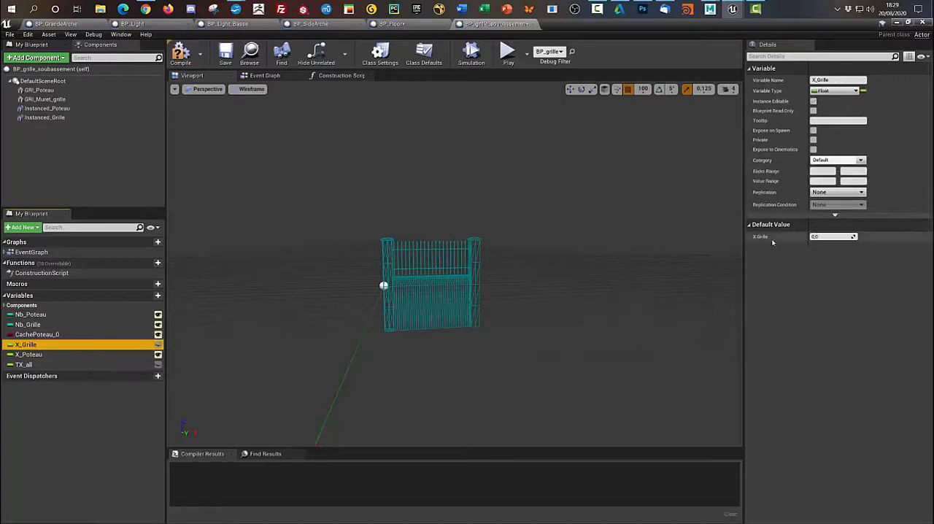
pyautogui.click(50, 355)
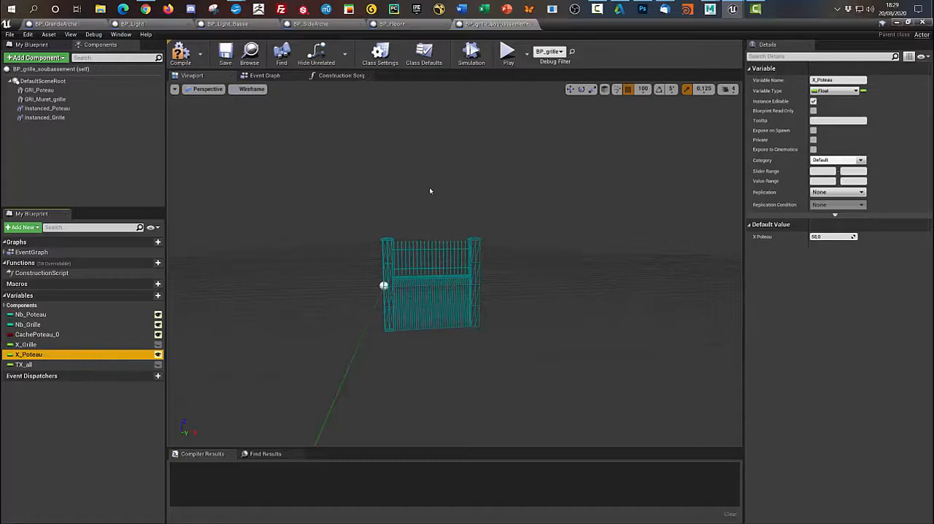
pyautogui.click(337, 75)
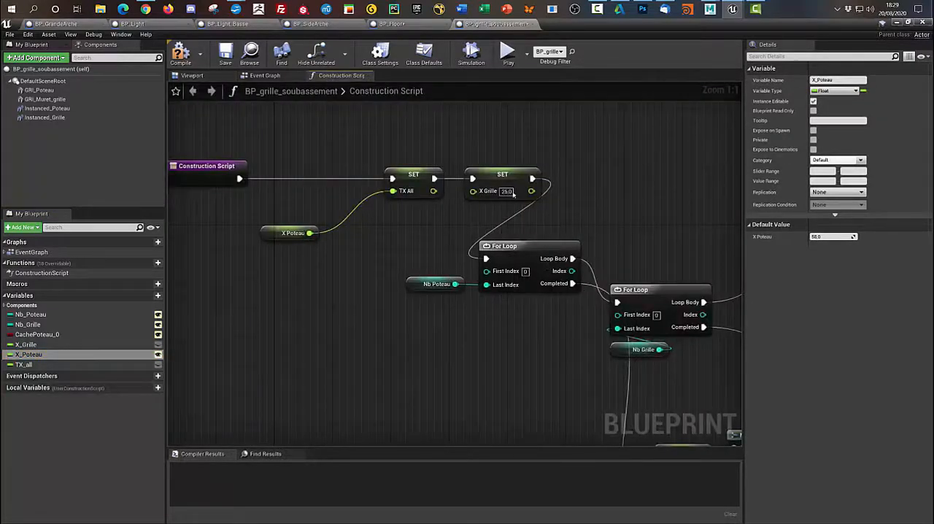
pyautogui.click(72, 344)
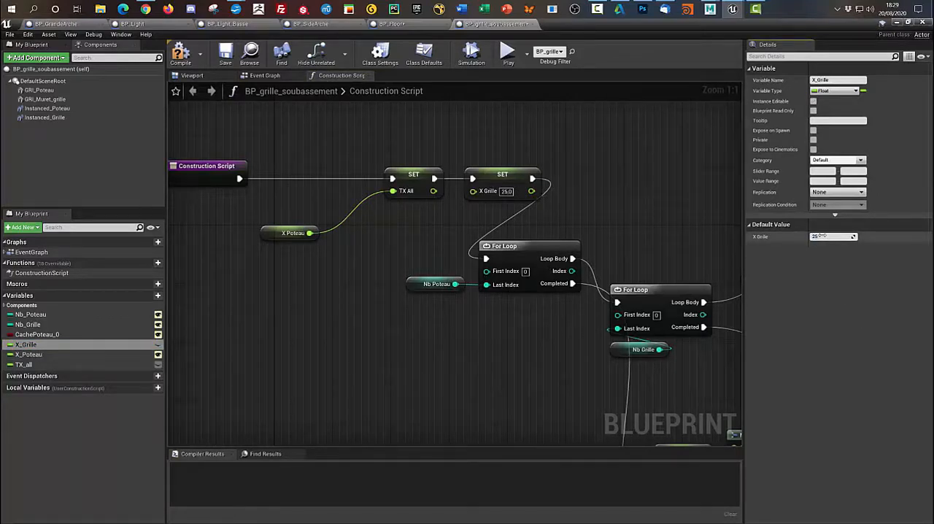
pyautogui.press('Return')
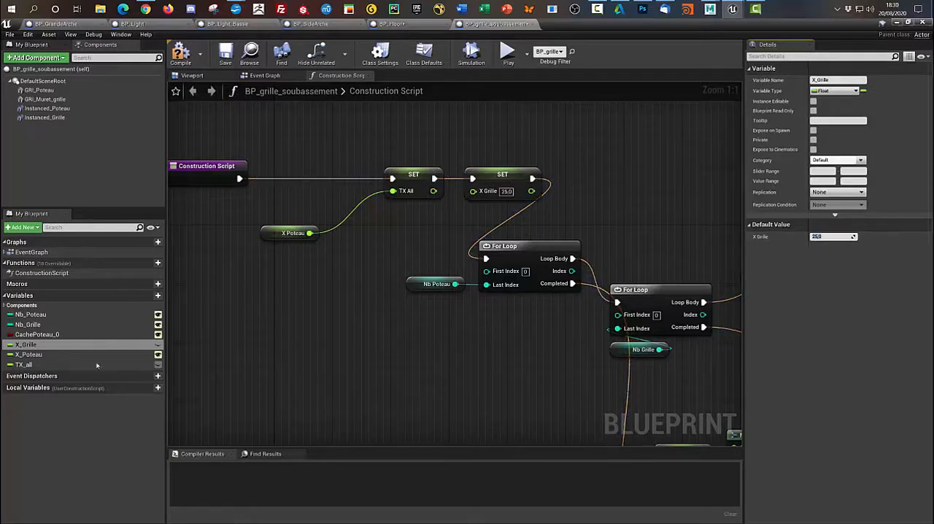
# - Set the default value of Nb_Grille to 5 and check the narrower fence bay in the preview
pyautogui.click(70, 325)
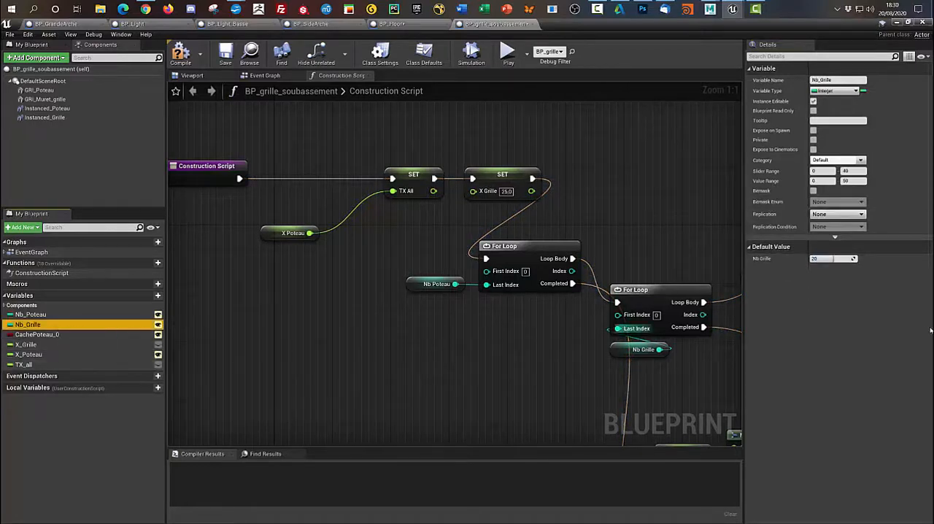
pyautogui.click(262, 76)
pyautogui.click(191, 76)
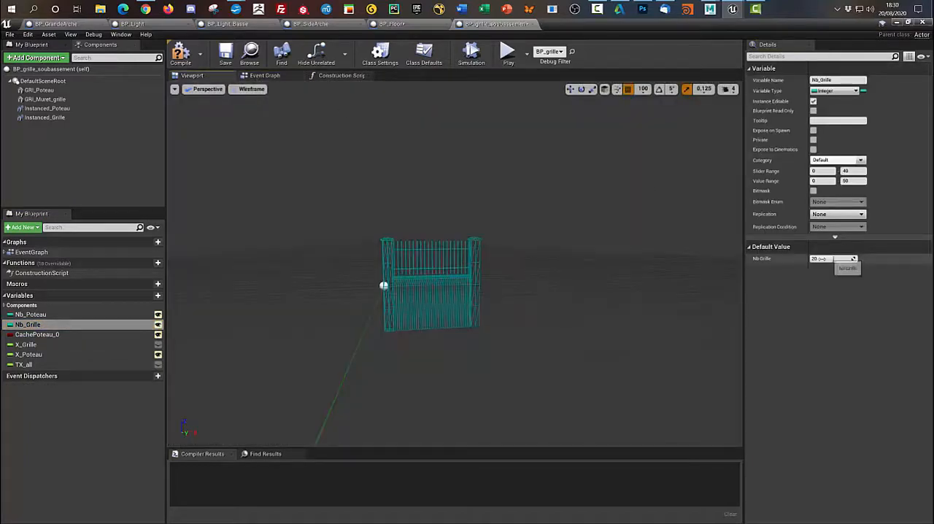
pyautogui.click(820, 259)
pyautogui.write('5')
pyautogui.press('Return')
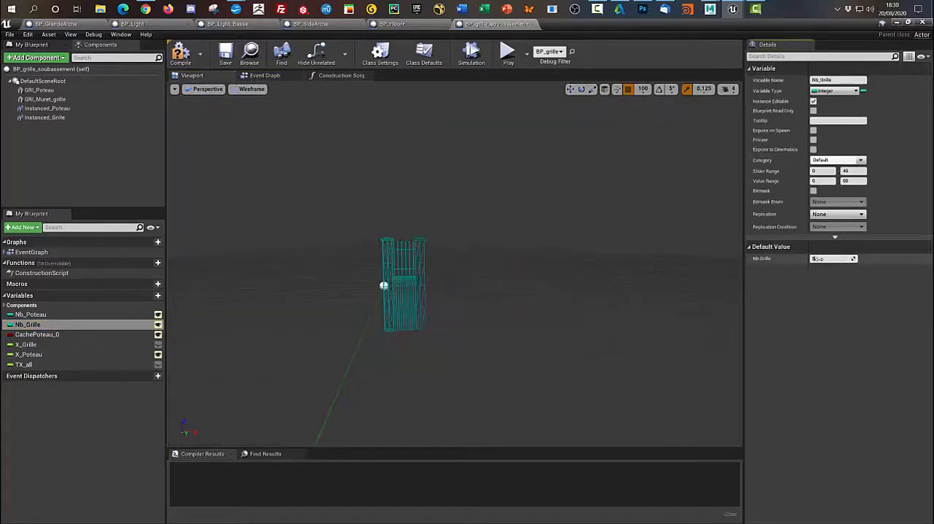
# - Set the default value of Nb_Poteau to 4 to repeat the narrow fence bays
pyautogui.click(33, 315)
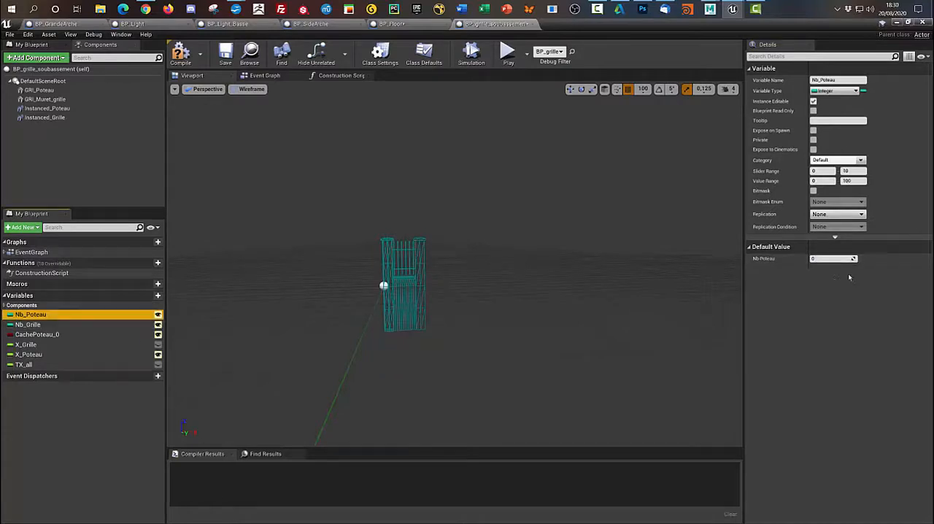
pyautogui.click(830, 260)
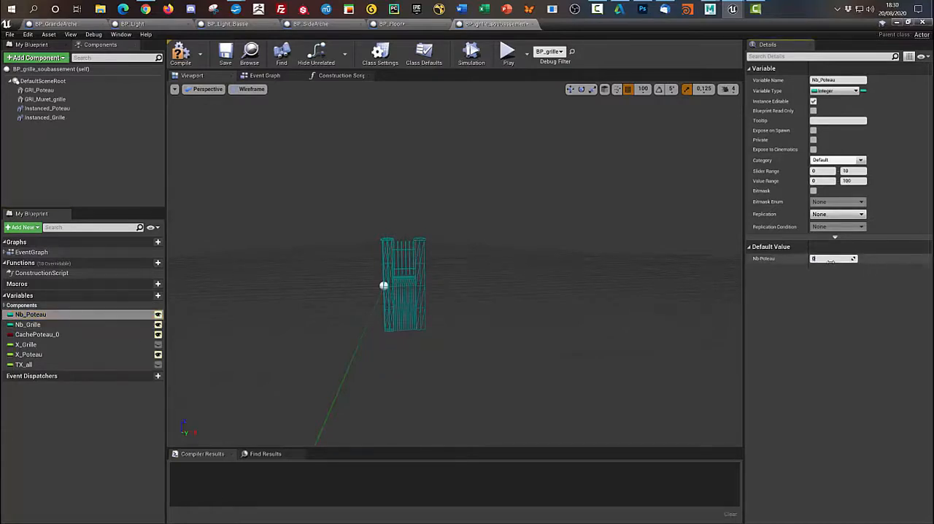
pyautogui.write('6')
pyautogui.press('Return')
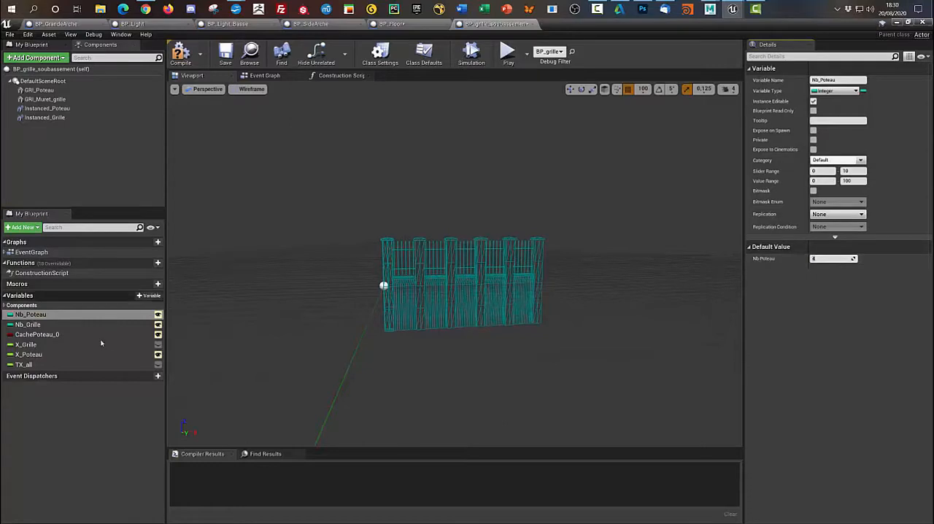
# - Set the default value of Nb_Grille to 22 to widen every bay of the fence
pyautogui.click(33, 324)
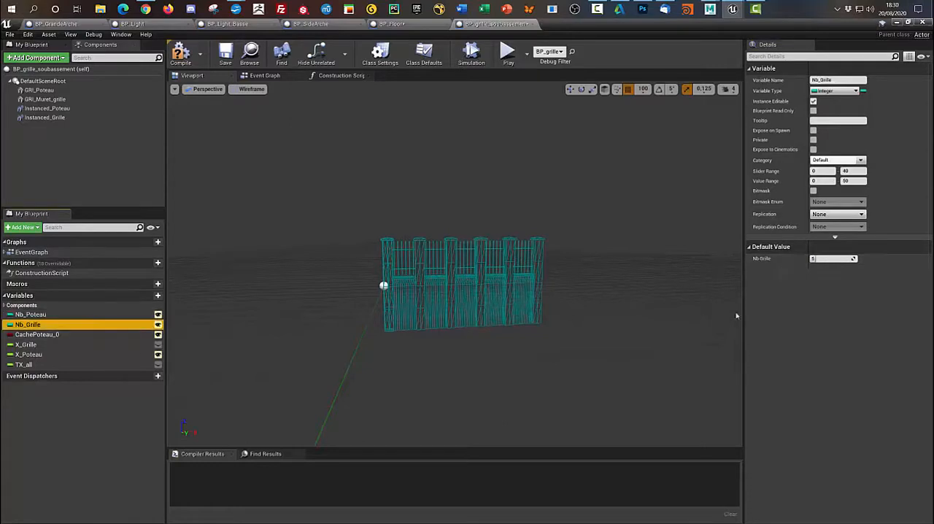
pyautogui.click(820, 259)
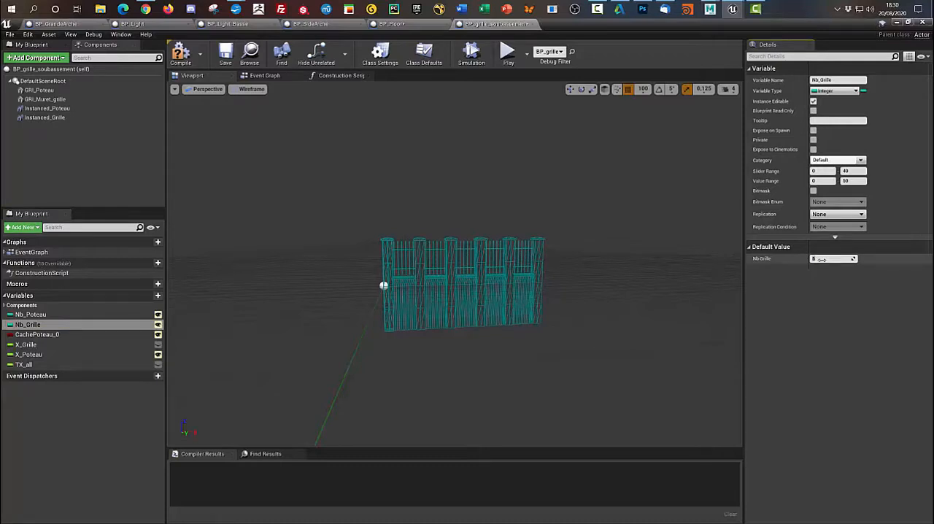
pyautogui.write('22')
pyautogui.press('Return')
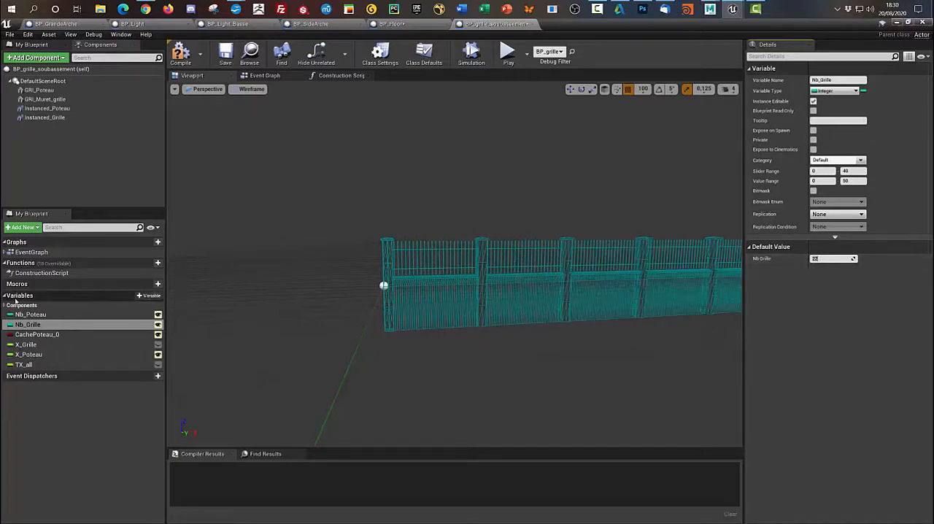
# - Set the default value of Nb_Poteau to 2 to reduce the number of fence bays
pyautogui.click(33, 314)
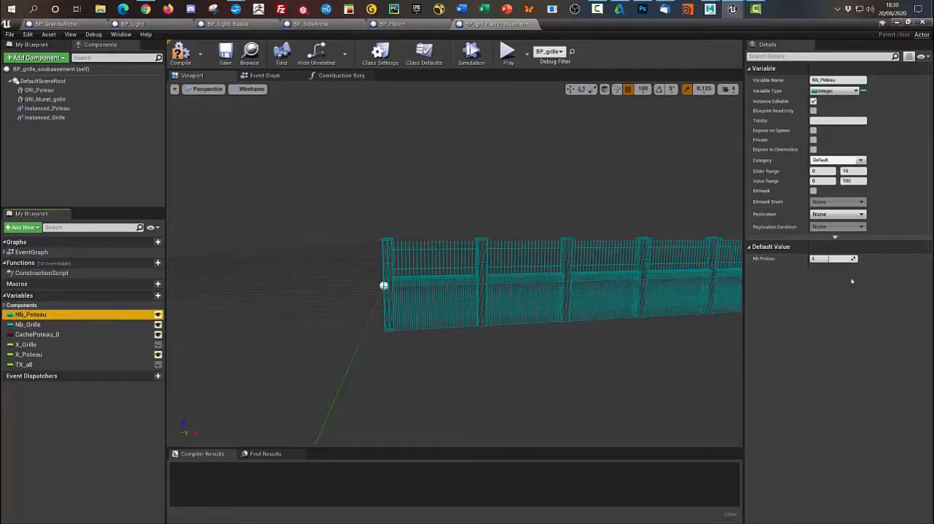
pyautogui.click(820, 259)
pyautogui.write('3')
pyautogui.press('Return')
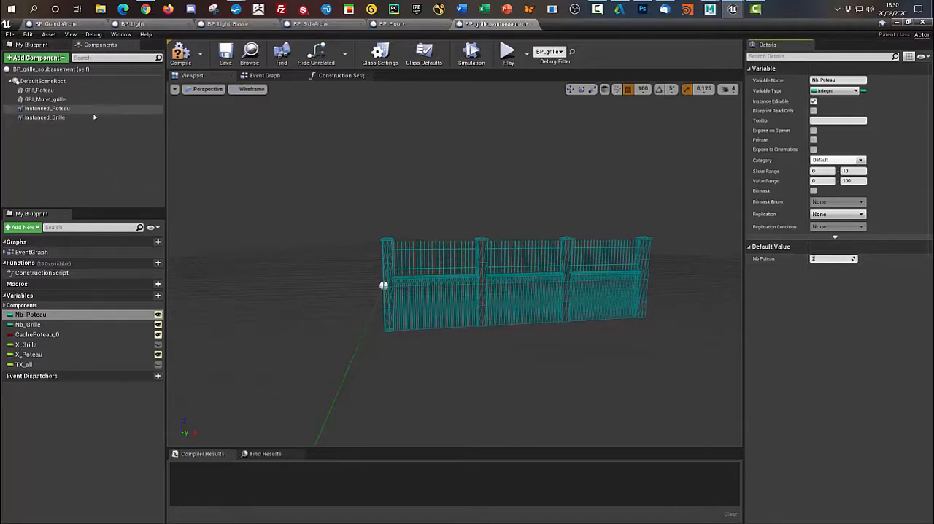
# - Display the fence preview in Lit mode and examine its brick walls and stone posts up close
pyautogui.click(251, 89)
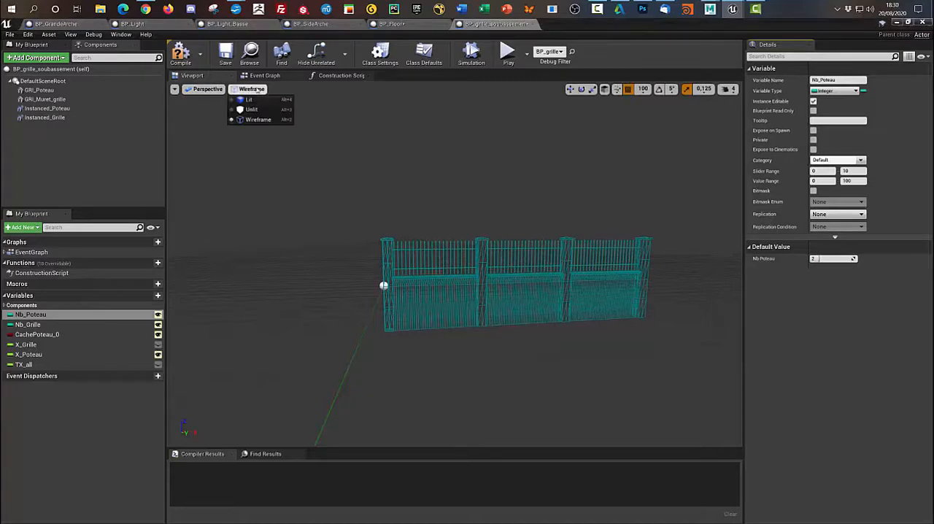
pyautogui.click(256, 102)
pyautogui.scroll(3, 484, 317)
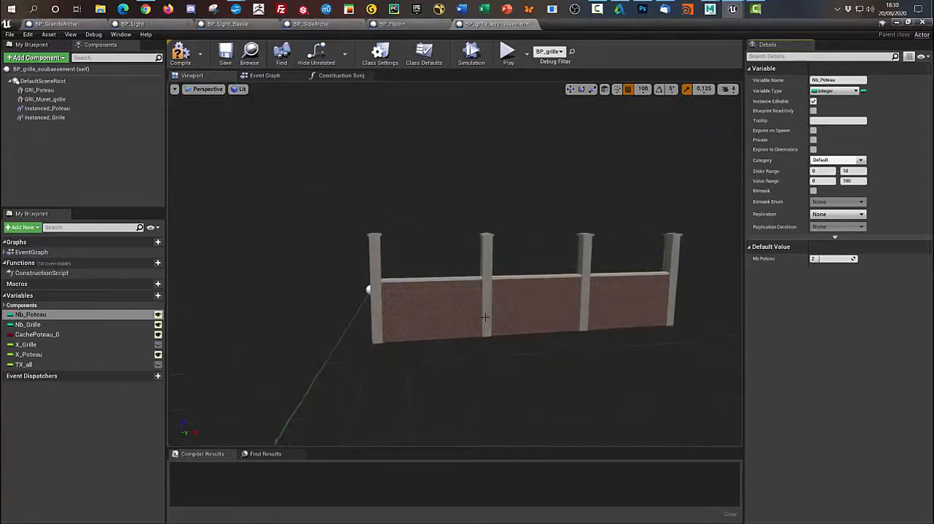
pyautogui.scroll(2, 482, 312)
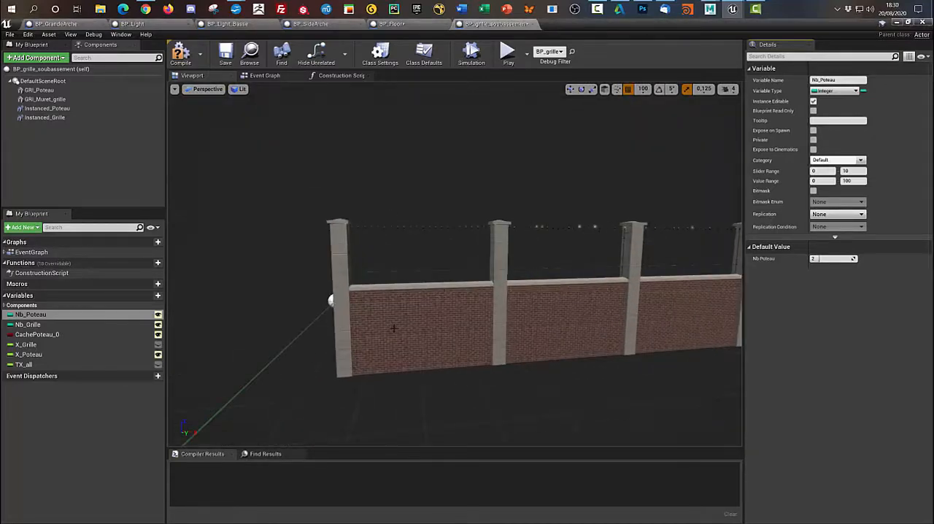
pyautogui.scroll(2, 393, 329)
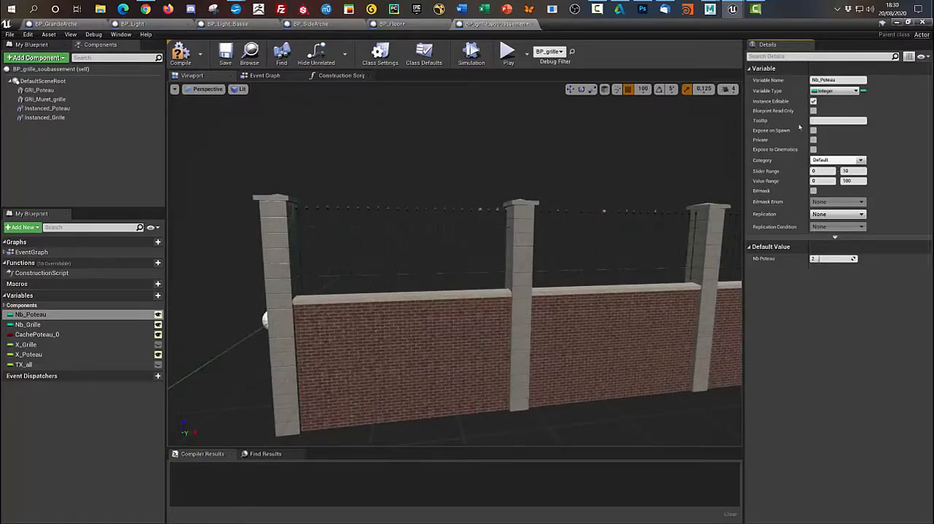
# - Return to the level editor, search the TrainStation Materials folder for "cg" and open the MM_CGTexturesWAT material
pyautogui.click(896, 24)
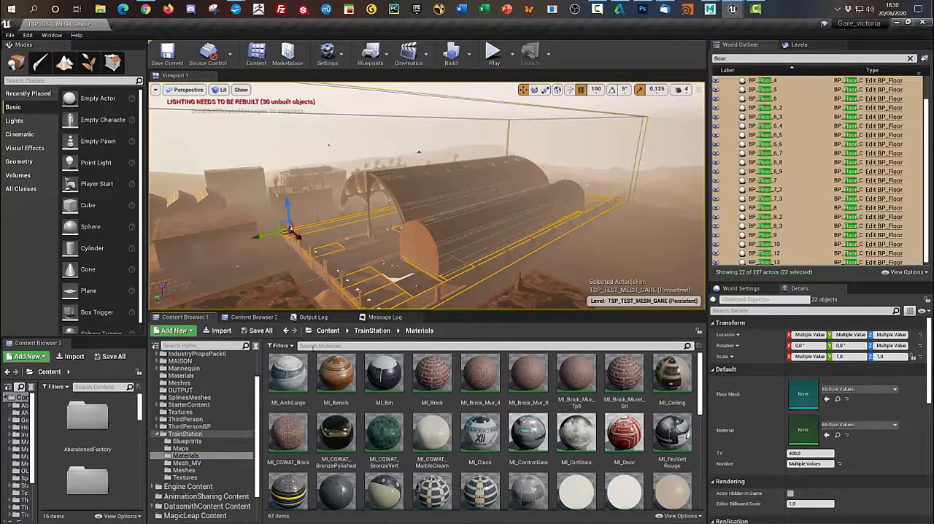
pyautogui.click(314, 347)
pyautogui.write('cg')
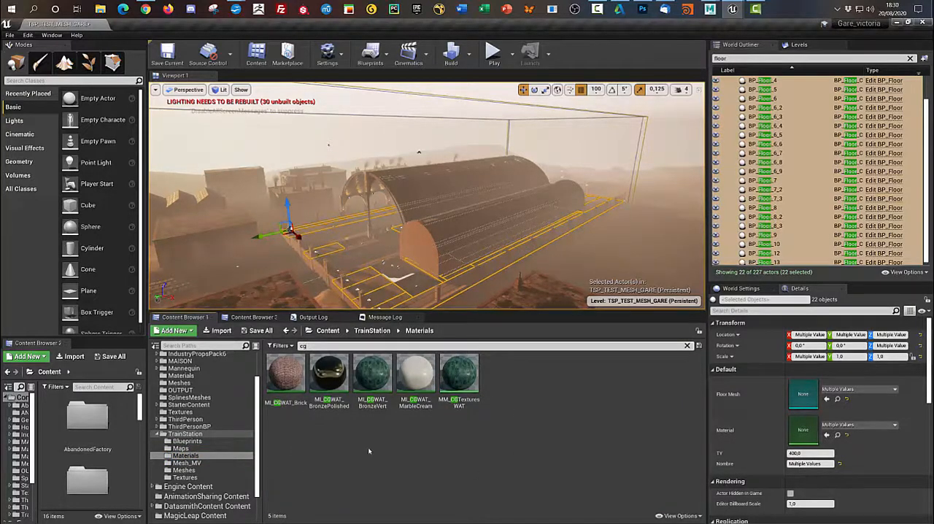
pyautogui.doubleClick(459, 372)
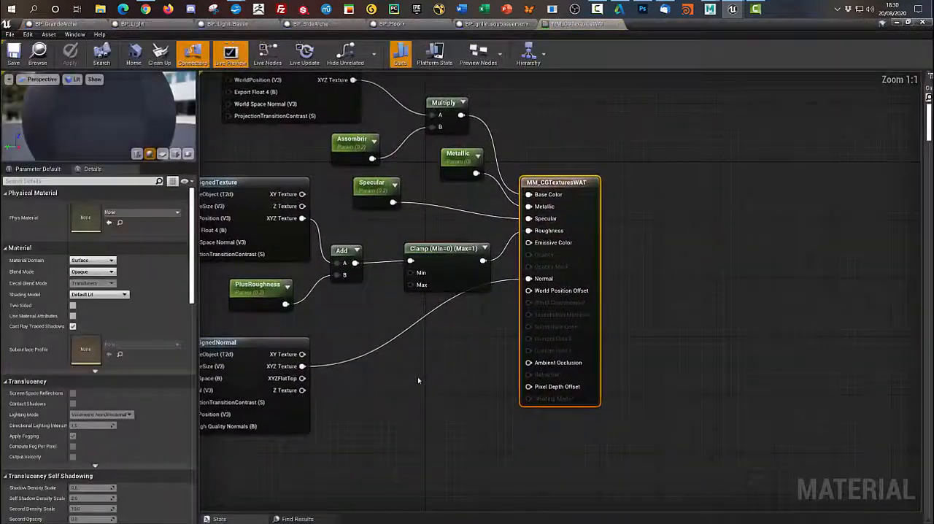
# - Review the whole material graph, move the base colour's WorldAlignedTexture node higher and collapse the 1,1,1 constant's preview
pyautogui.scroll(-4, 418, 377)
pyautogui.moveTo(419, 381); pyautogui.dragTo(631, 379, button='right')
pyautogui.scroll(2, 634, 378)
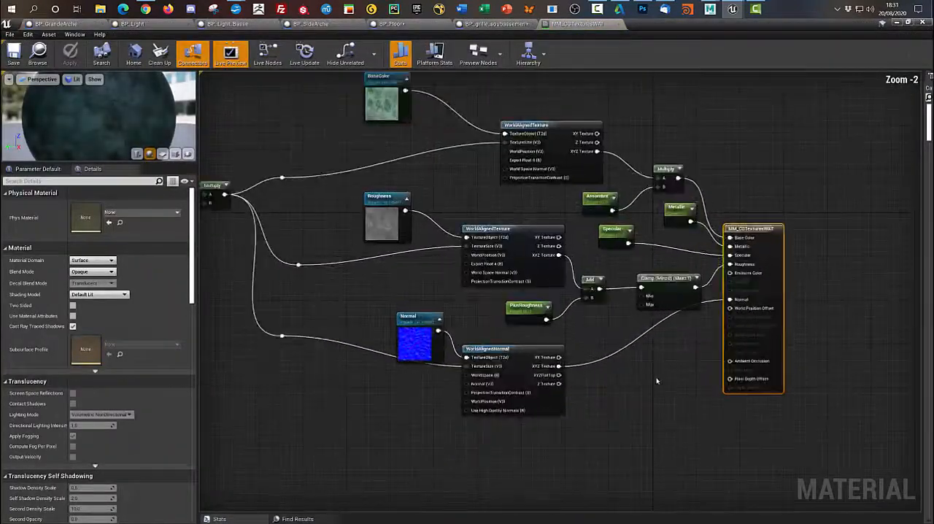
pyautogui.scroll(-2, 657, 380)
pyautogui.scroll(1, 401, 252)
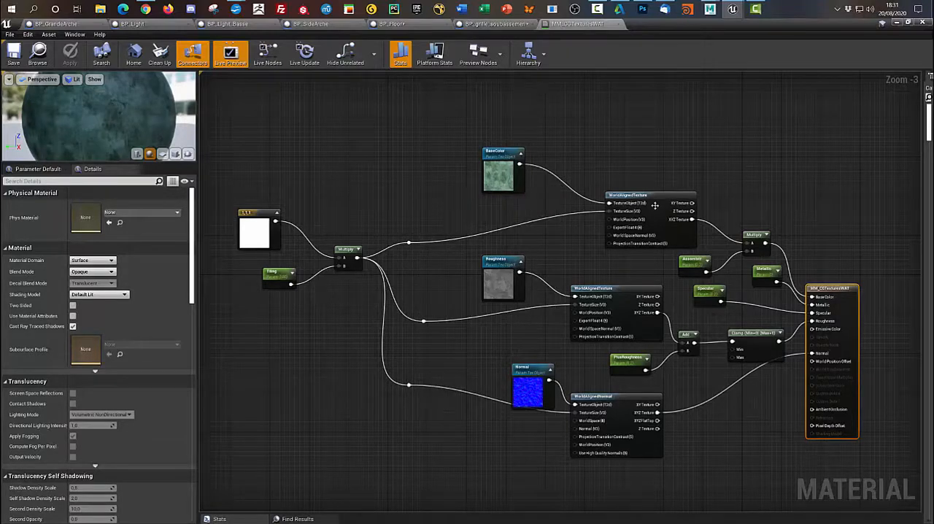
pyautogui.moveTo(654, 206); pyautogui.dragTo(649, 181)
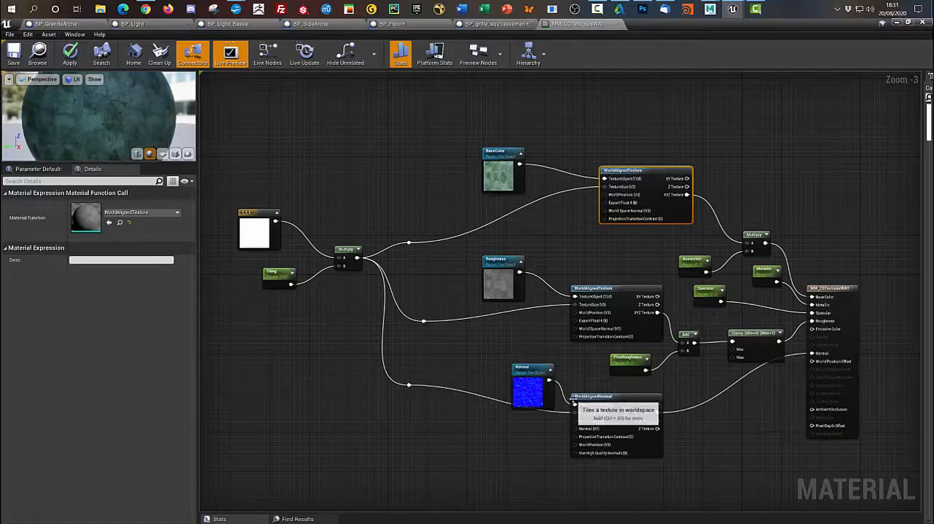
pyautogui.click(277, 213)
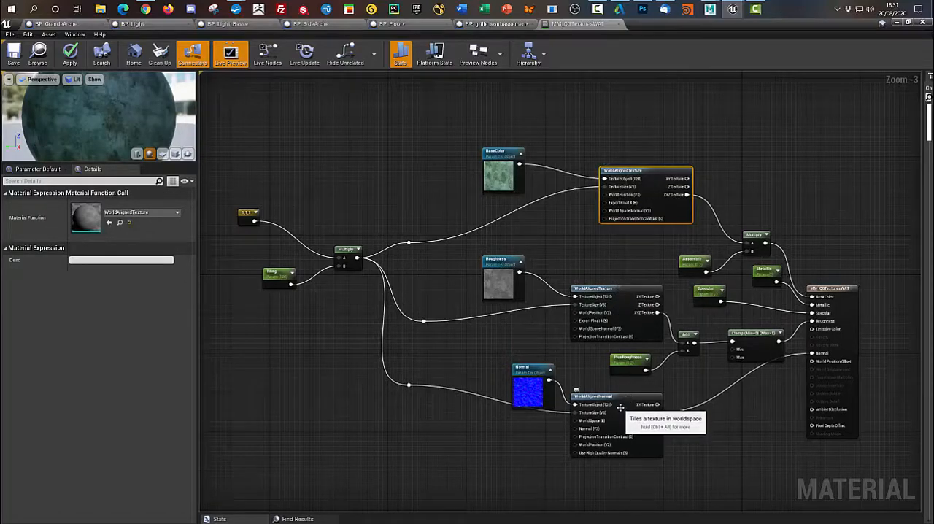
# - Show the material on a cube in an enlarged preview and examine the texture on its faces from several angles
pyautogui.click(176, 154)
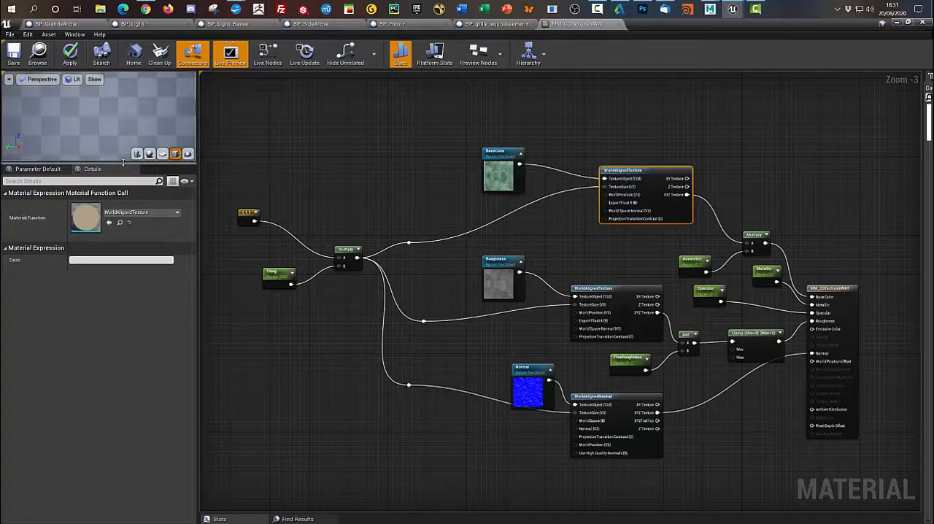
pyautogui.moveTo(99, 164); pyautogui.dragTo(99, 359)
pyautogui.scroll(-5, 135, 283)
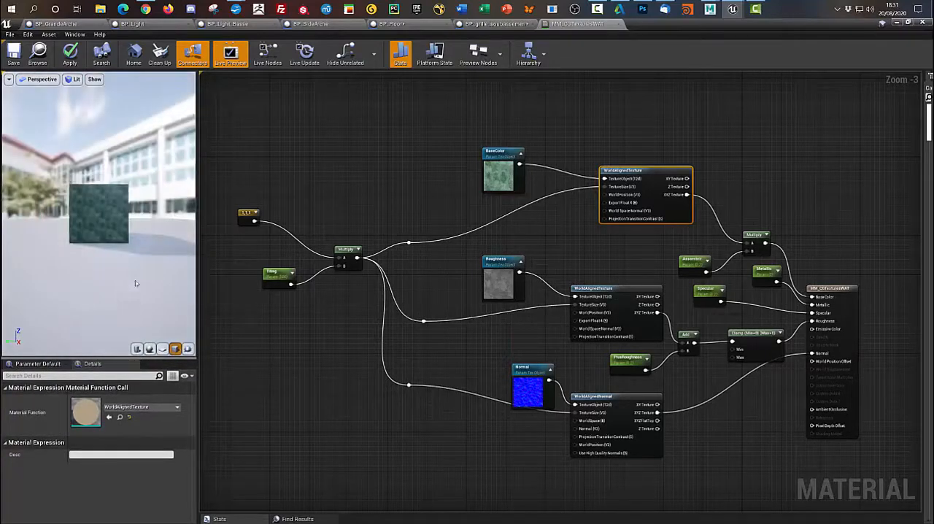
pyautogui.scroll(3, 135, 283)
pyautogui.moveTo(135, 283); pyautogui.dragTo(109, 302)
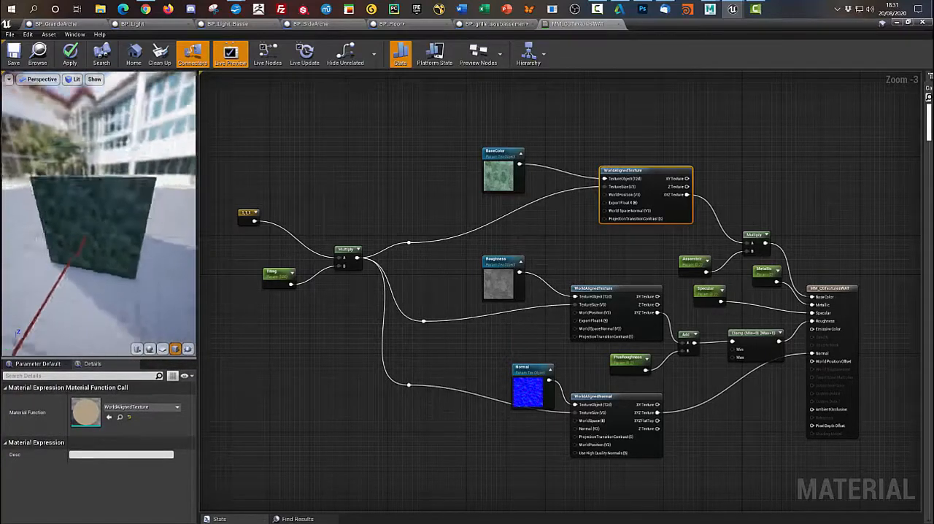
pyautogui.moveTo(109, 251)
pyautogui.mouseDown()
pyautogui.moveTo(143, 306)
pyautogui.moveTo(127, 277)
pyautogui.moveTo(95, 255)
pyautogui.moveTo(109, 252)
pyautogui.mouseUp()
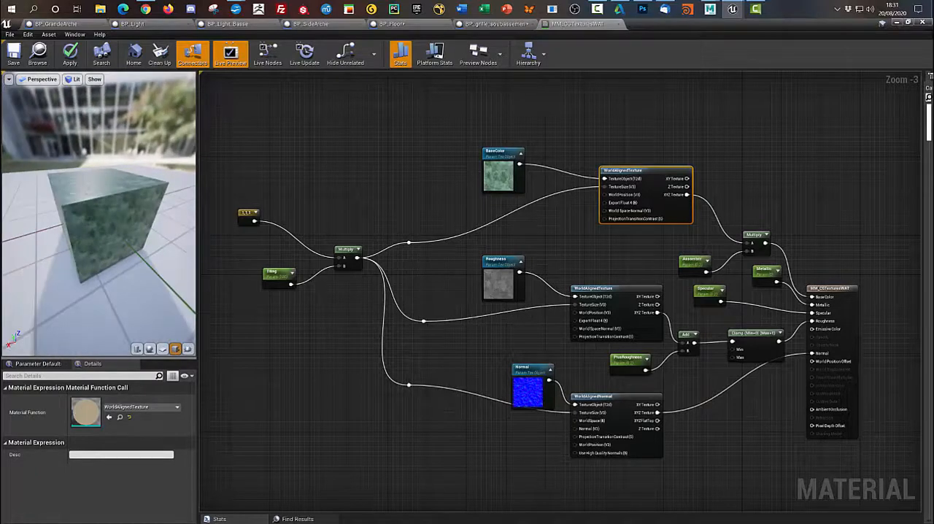
pyautogui.moveTo(117, 217); pyautogui.dragTo(119, 229)
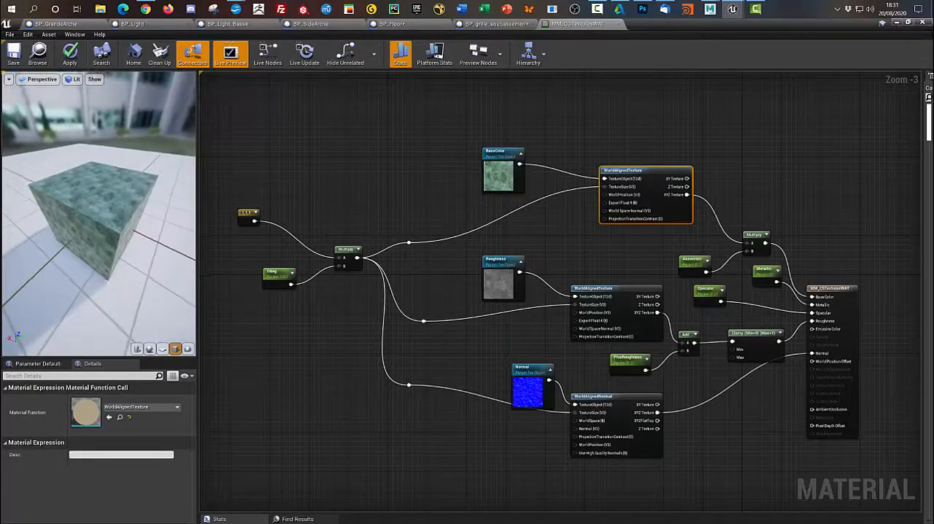
pyautogui.moveTo(145, 263); pyautogui.dragTo(67, 226)
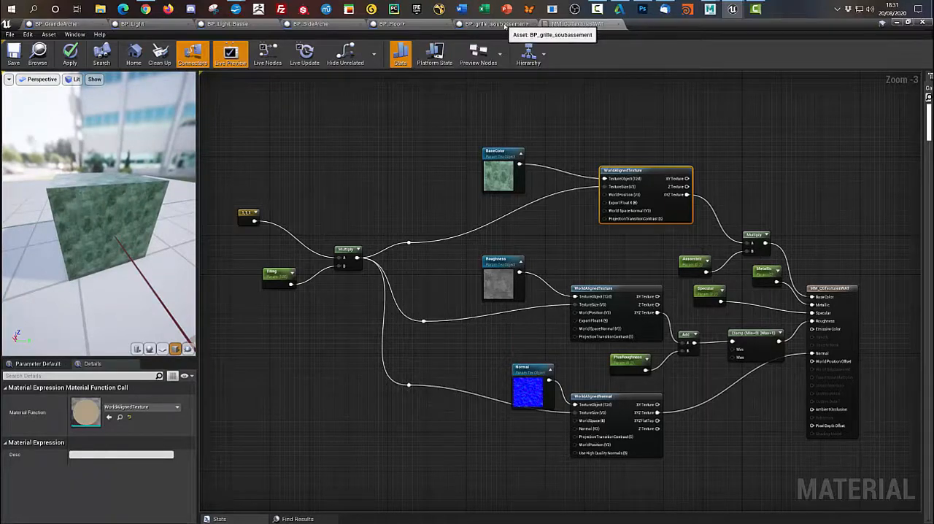
# - Show the brick and stone fence in BP_grille_soubassement and return to the MM_CGTexturesWAT material
pyautogui.click(503, 23)
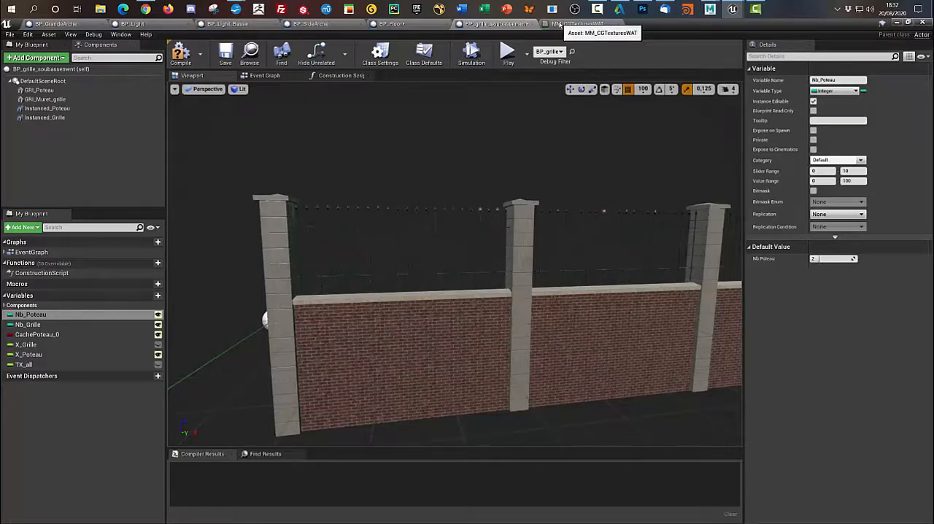
pyautogui.click(576, 24)
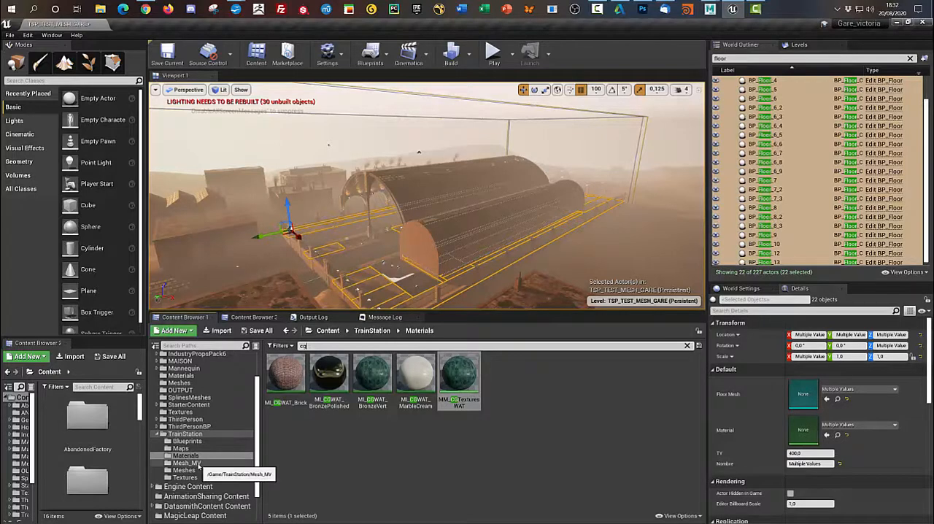
# - Search the TrainStation Meshes folder for "roof", open the SM_Roof mesh and examine its arch
pyautogui.click(186, 463)
pyautogui.click(184, 470)
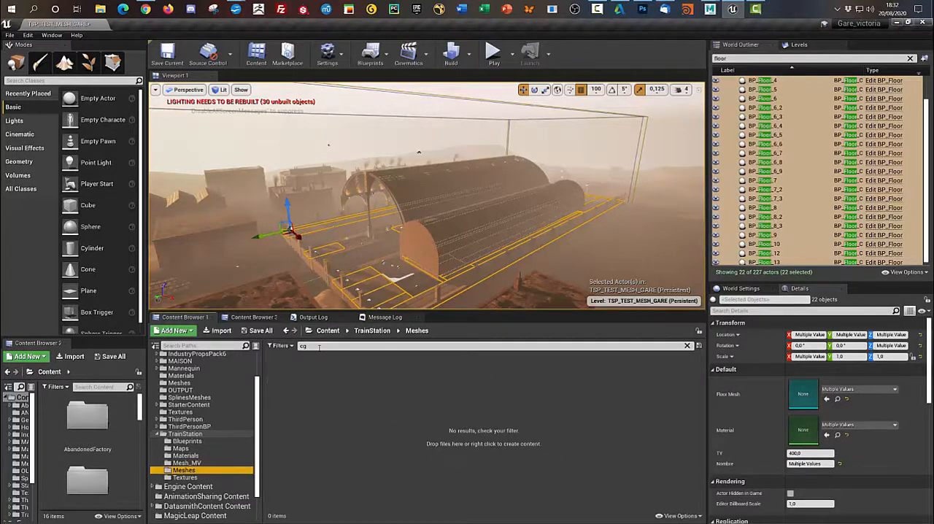
pyautogui.moveTo(320, 346); pyautogui.dragTo(281, 346)
pyautogui.write('roof')
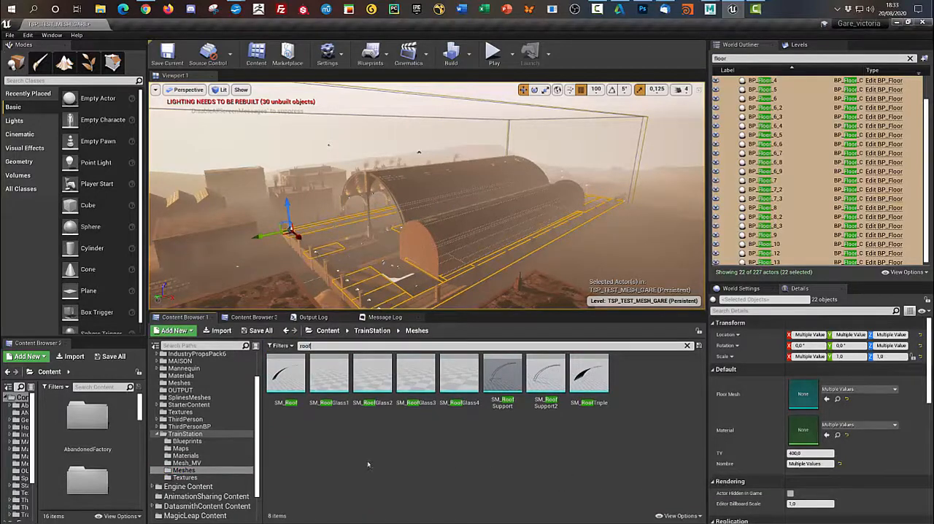
pyautogui.doubleClick(285, 376)
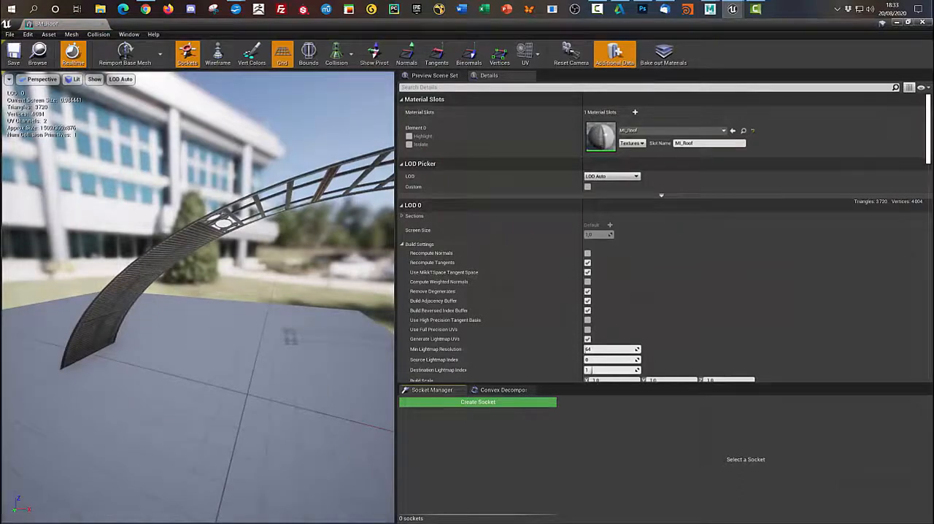
pyautogui.moveTo(274, 330); pyautogui.dragTo(332, 363)
pyautogui.moveTo(219, 306); pyautogui.dragTo(229, 238)
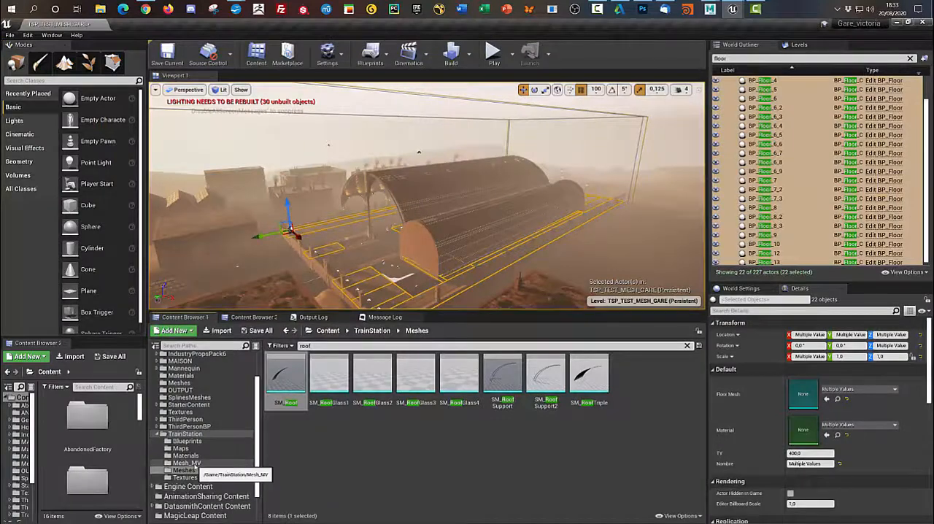
# - Open SMV_SM_Roof_Double from the Mesh_MV folder and examine the doubled roof arch
pyautogui.click(187, 463)
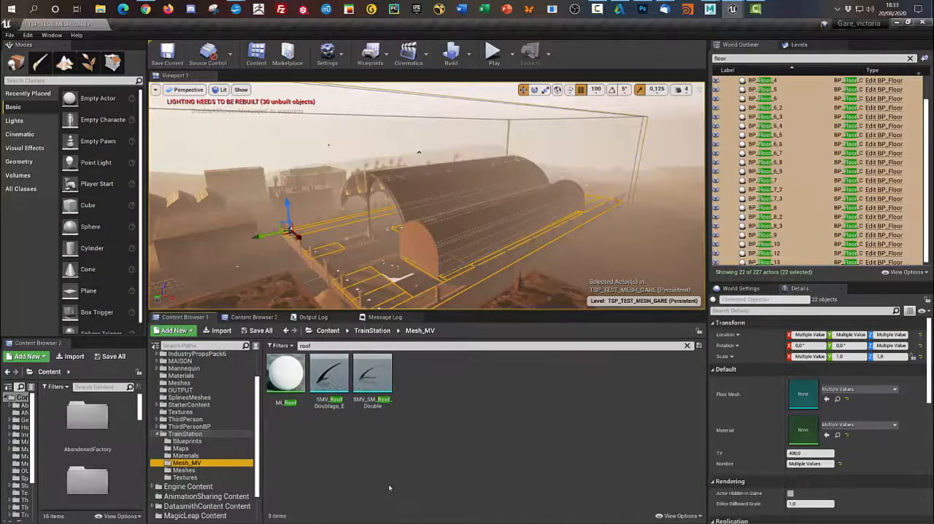
pyautogui.doubleClick(366, 381)
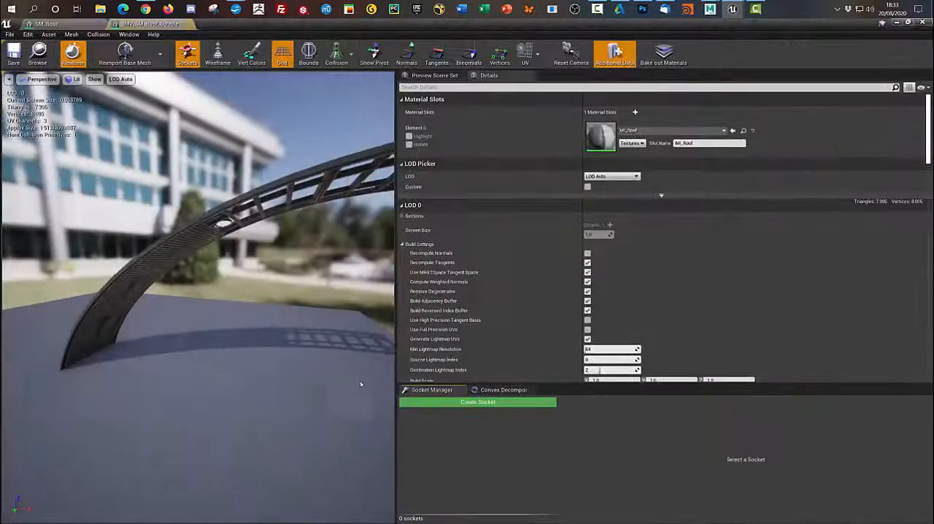
pyautogui.keyDown('alt'); pyautogui.moveTo(266, 357); pyautogui.dragTo(299, 373); pyautogui.keyUp('alt')
pyautogui.keyDown('alt'); pyautogui.moveTo(226, 245); pyautogui.dragTo(329, 383); pyautogui.keyUp('alt')
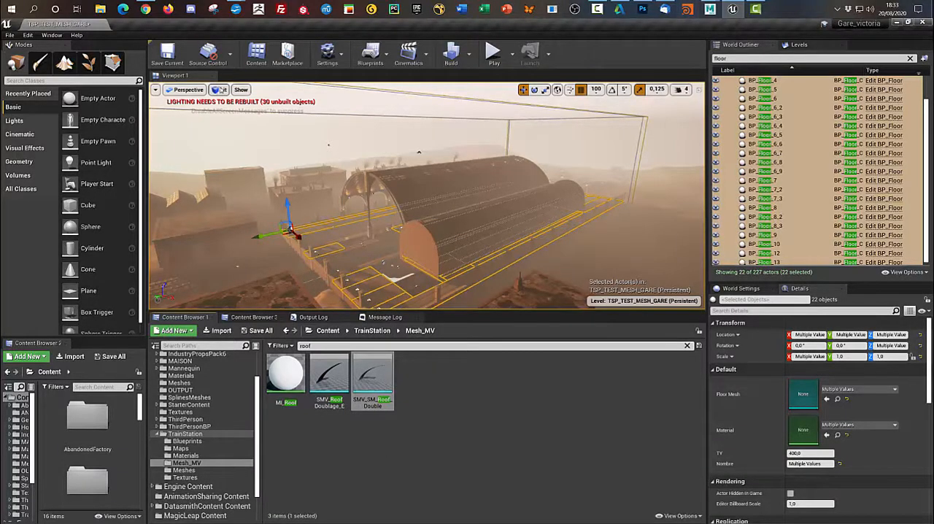
# - Display the level in Lightmap Density mode, reduce the selection to BP_Floor_10 and examine the station's colours from its front end
pyautogui.click(222, 90)
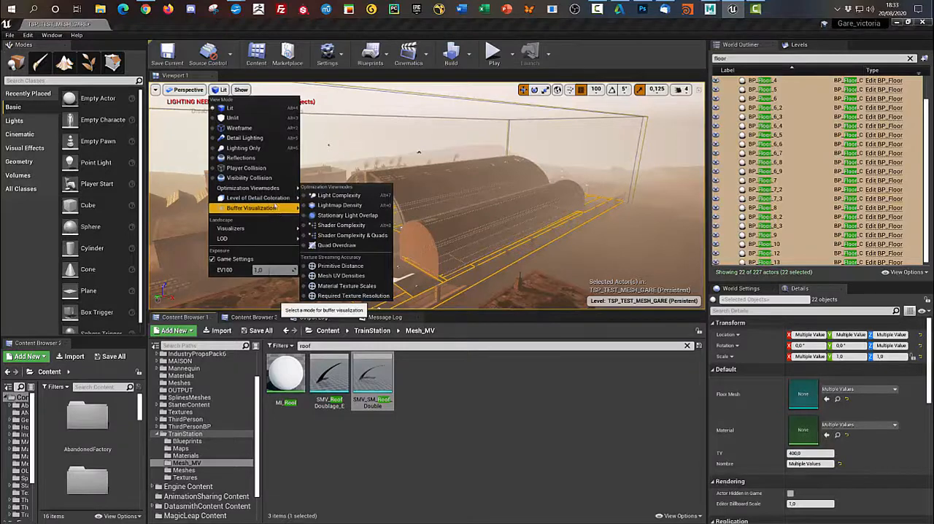
pyautogui.moveTo(273, 198)
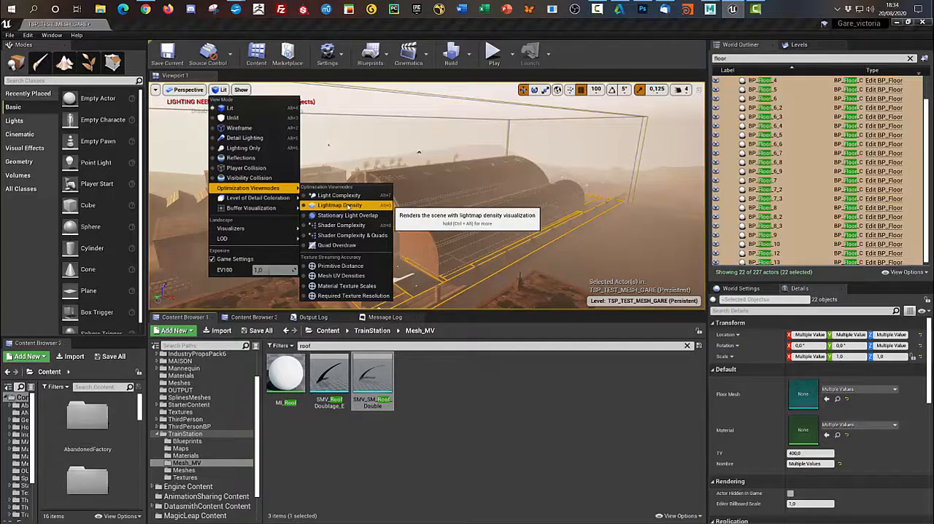
pyautogui.click(340, 205)
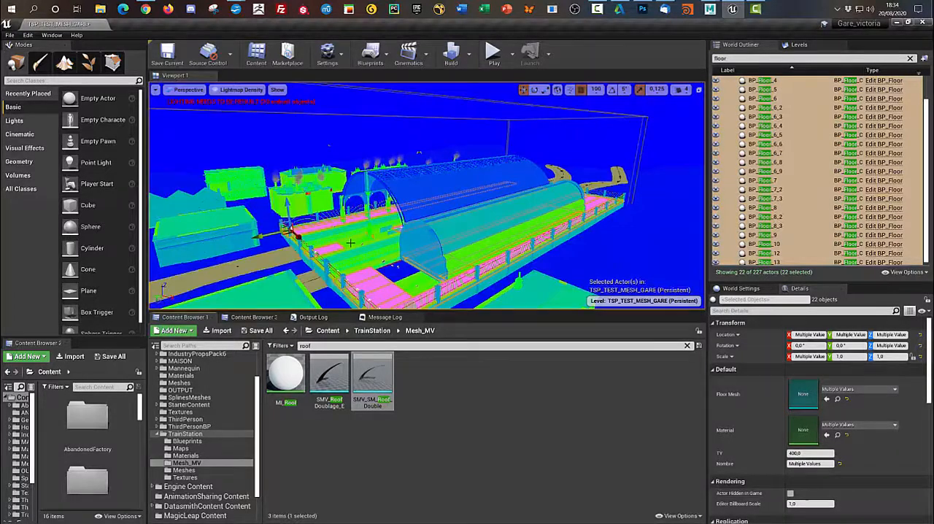
pyautogui.click(860, 244)
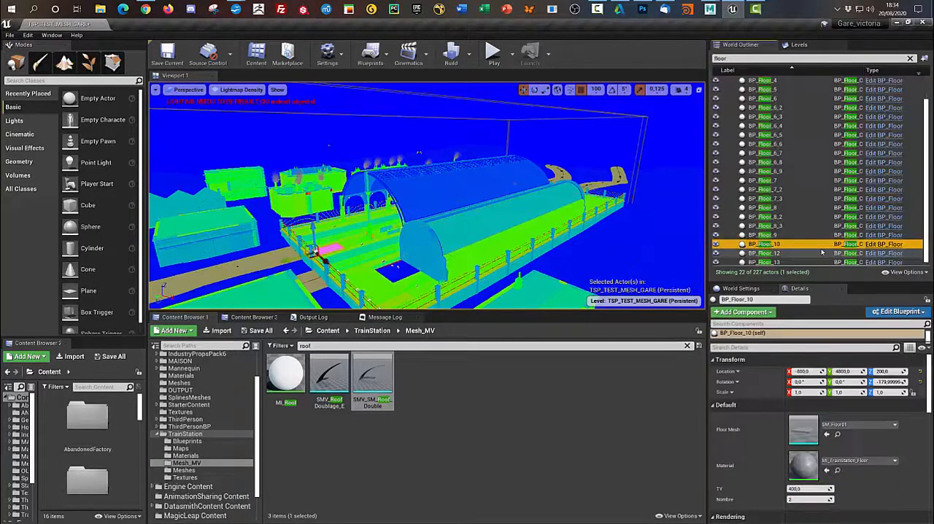
pyautogui.click(636, 402)
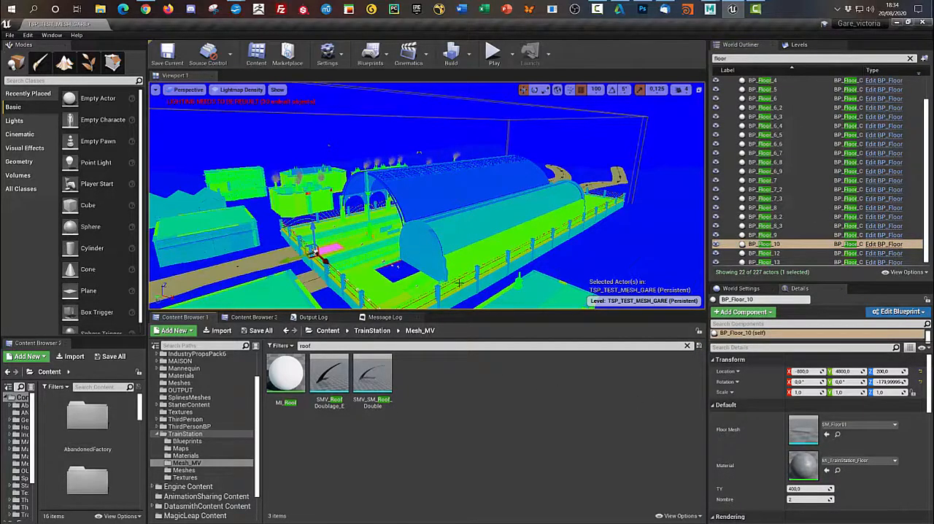
pyautogui.keyDown('alt'); pyautogui.moveTo(456, 283); pyautogui.dragTo(540, 298); pyautogui.keyUp('alt')
pyautogui.scroll(1, 424, 265)
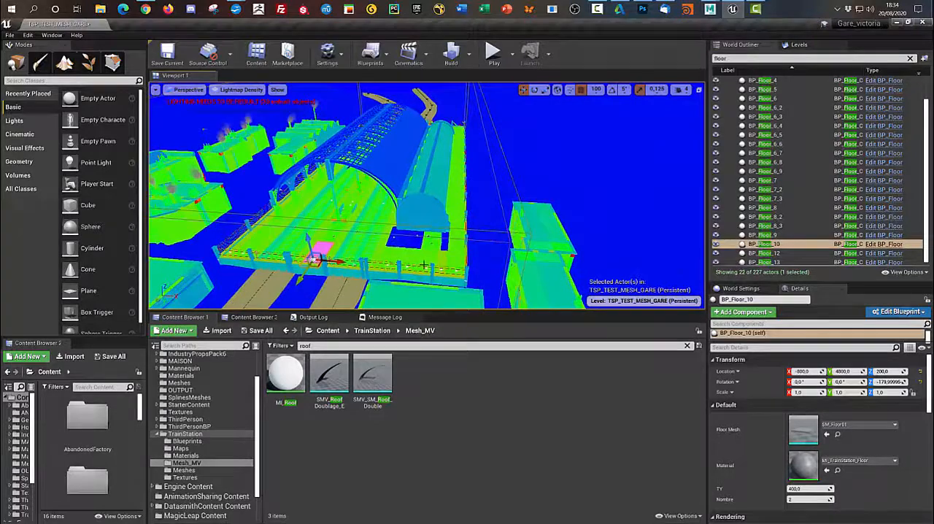
pyautogui.scroll(8, 424, 265)
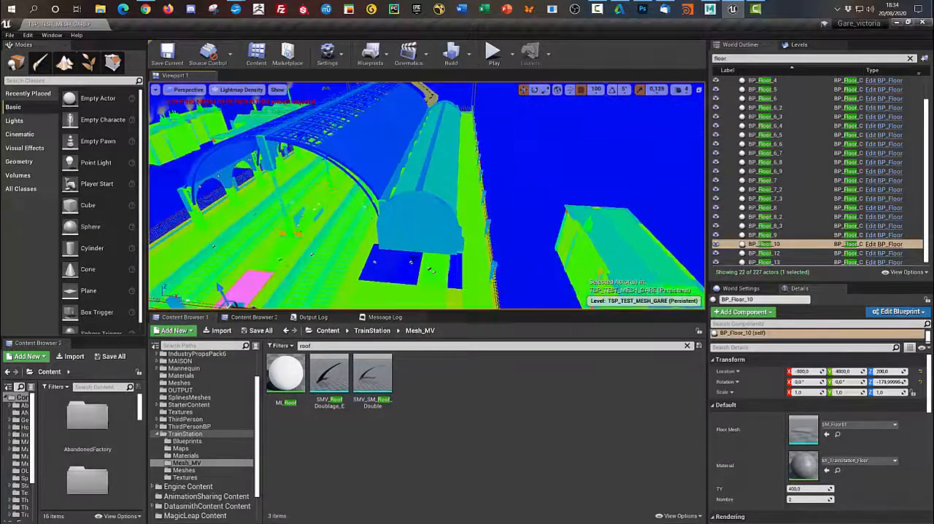
# - Enlarge the level viewport and set Nombre to 4 for BP_Floor_6 at the gap in front of the side arch
pyautogui.click(392, 272)
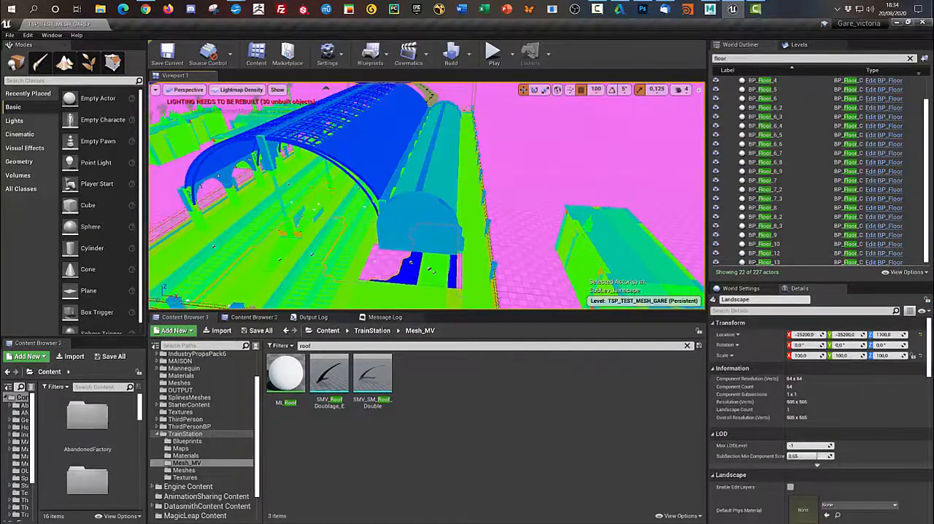
pyautogui.click(377, 286)
pyautogui.keyDown('alt'); pyautogui.moveTo(298, 278); pyautogui.dragTo(432, 271); pyautogui.keyUp('alt')
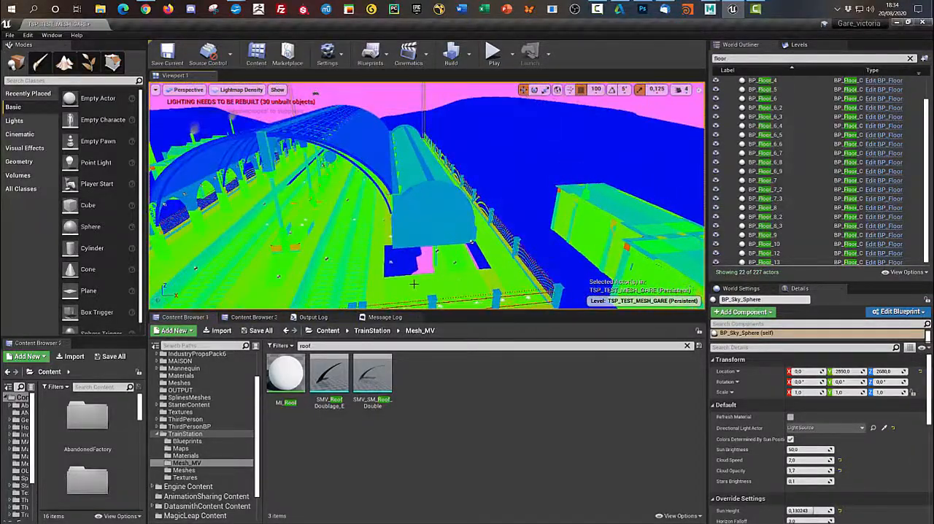
pyautogui.click(414, 283)
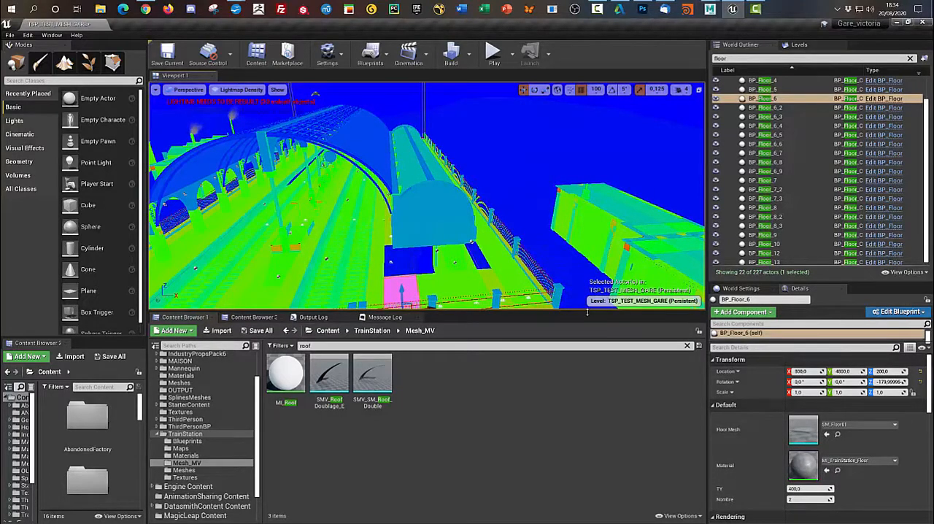
pyautogui.moveTo(586, 312); pyautogui.dragTo(588, 382)
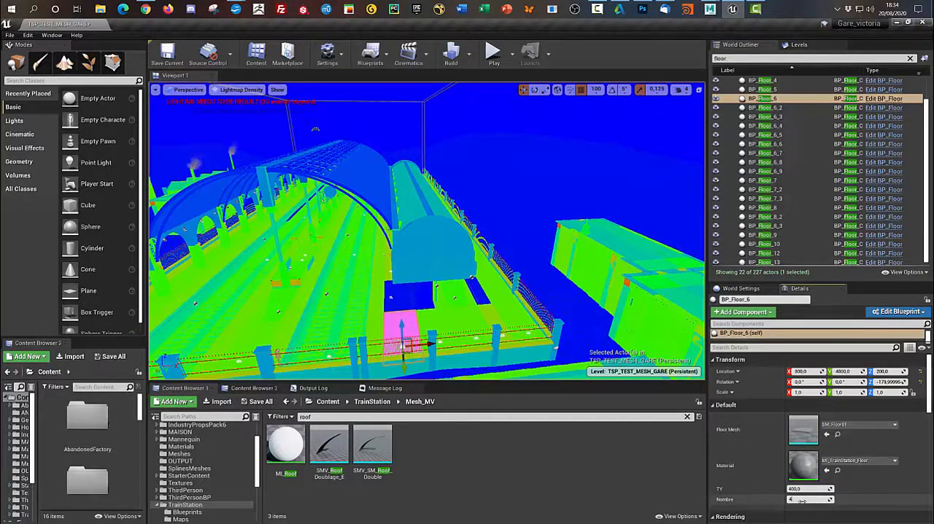
pyautogui.press('Return')
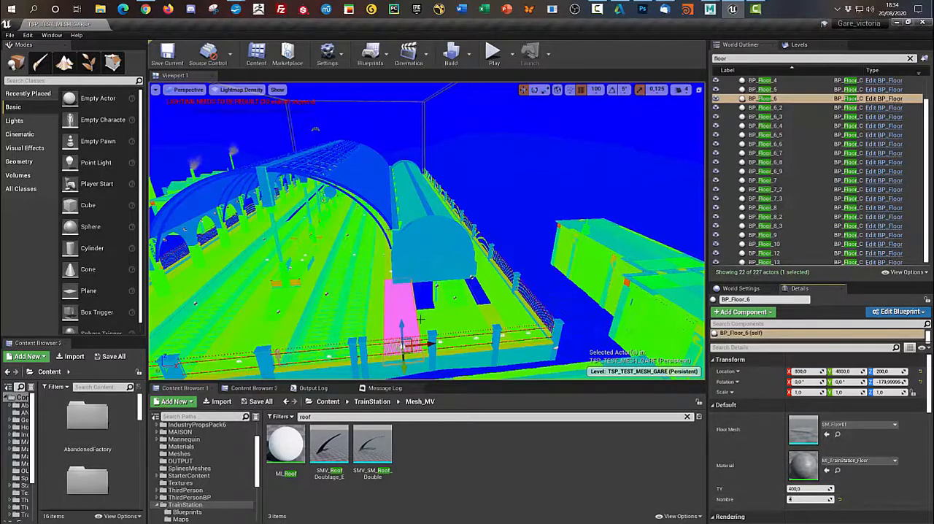
# - Set Nombre to 4 for the neighbouring floors BP_Floor_8 and BP_Floor_12, and reselect BP_Floor_6
pyautogui.click(433, 322)
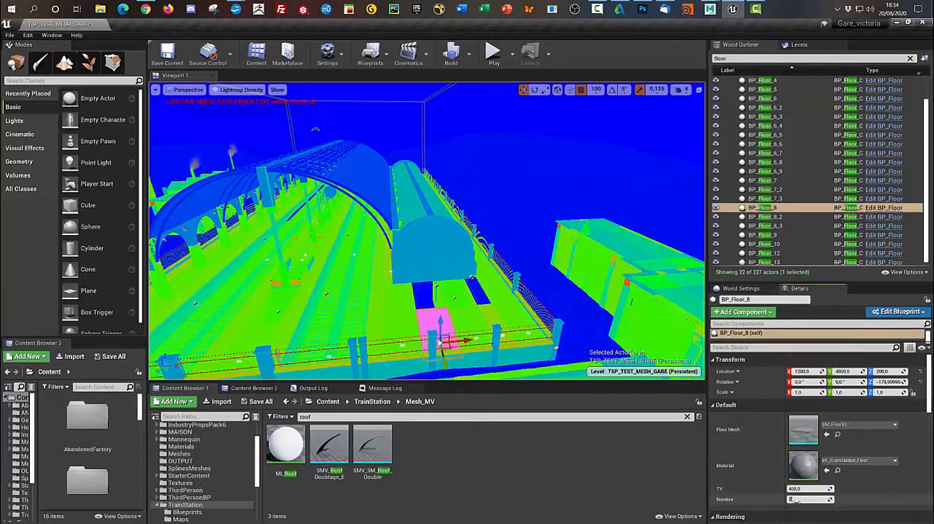
pyautogui.press('Return')
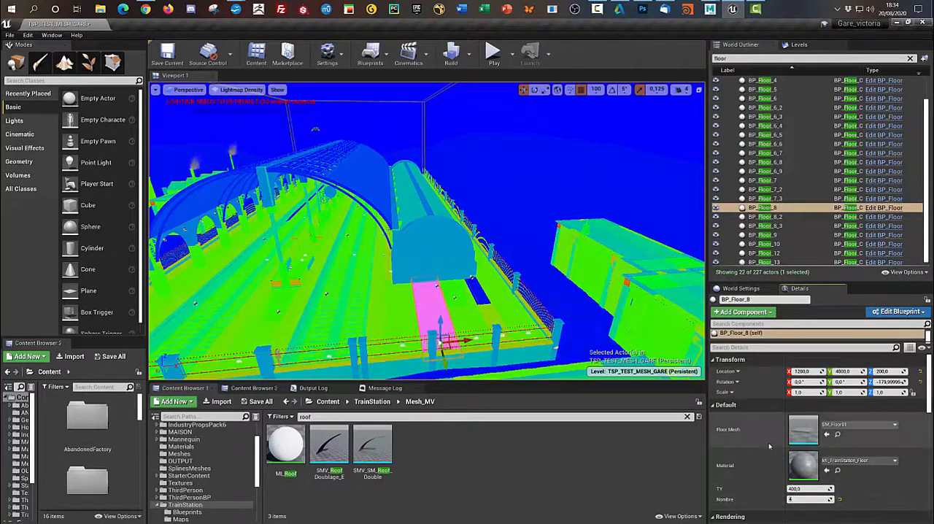
pyautogui.click(492, 321)
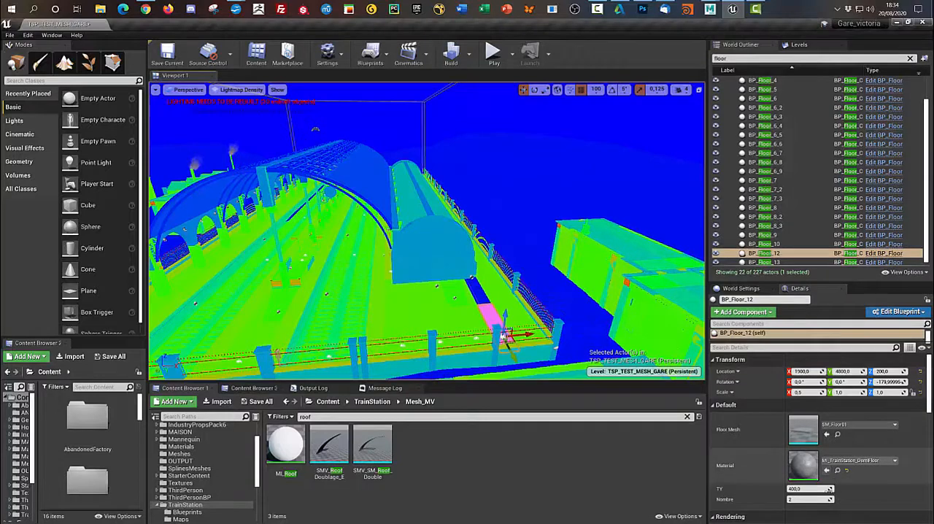
pyautogui.press('Return')
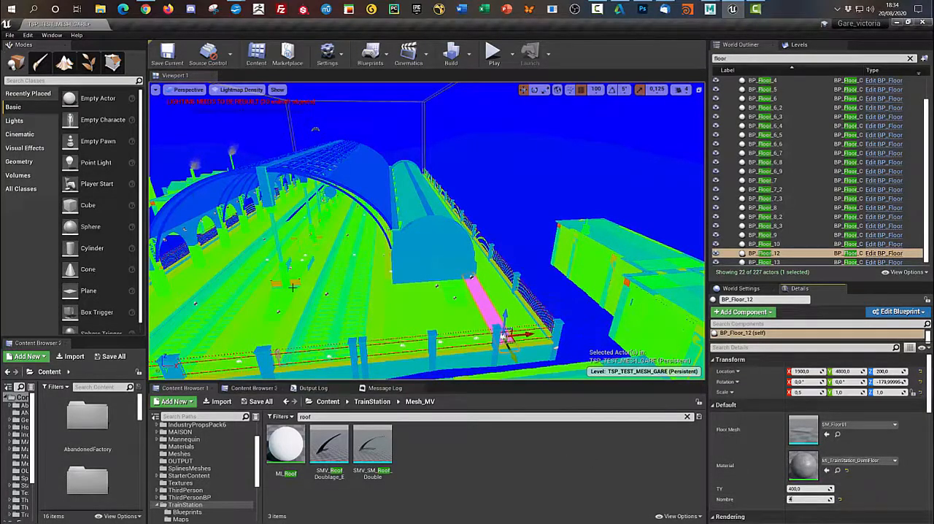
pyautogui.click(276, 307)
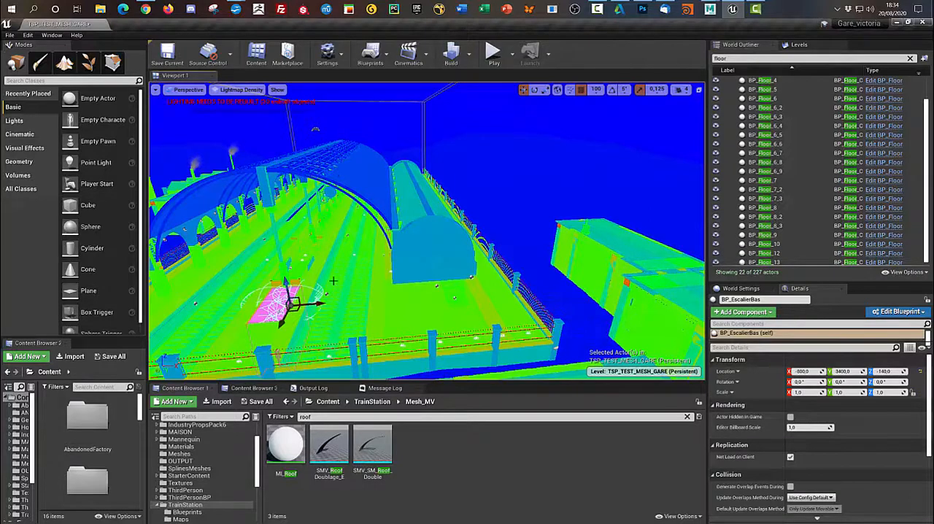
pyautogui.click(413, 307)
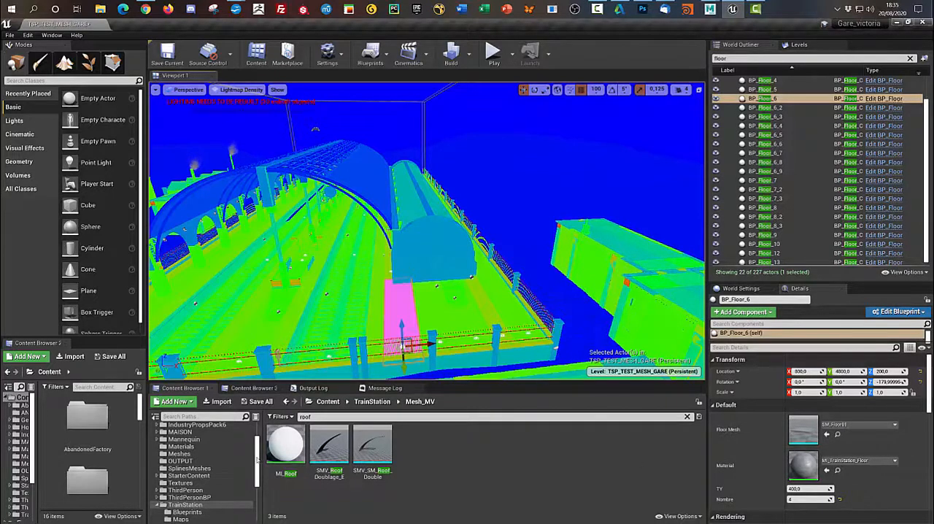
# - Reopen SM_Roof from the Meshes folder, review its lightmap build settings and Light Map Resolution, and close the mesh editor
pyautogui.scroll(-5, 252, 467)
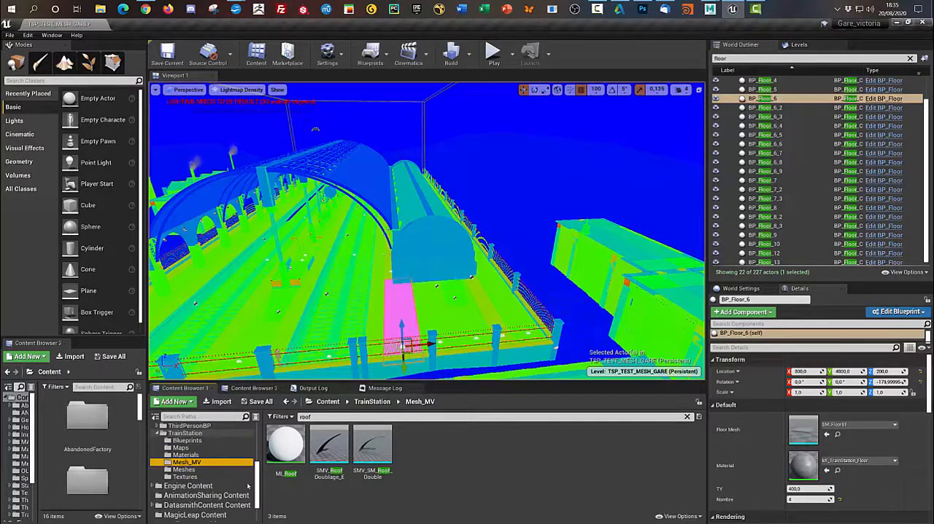
pyautogui.click(184, 469)
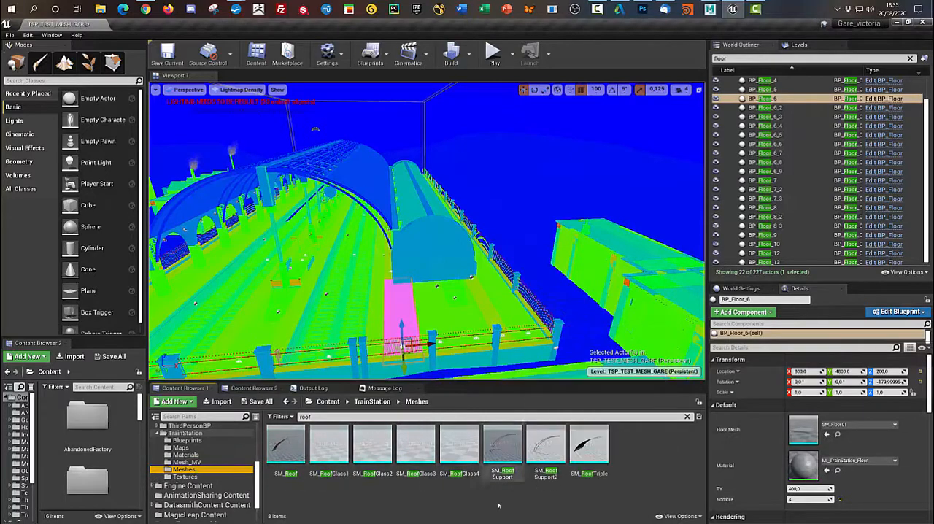
pyautogui.doubleClick(287, 467)
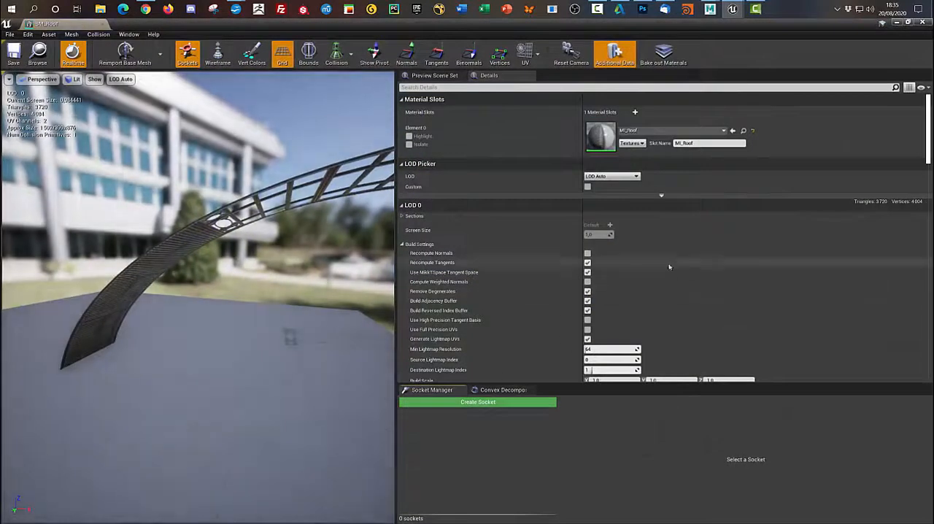
pyautogui.scroll(-3, 657, 277)
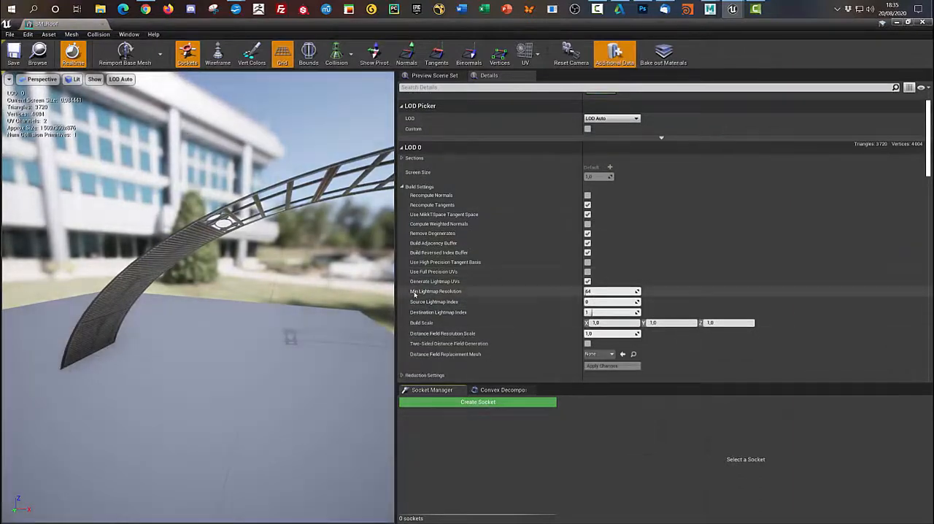
pyautogui.scroll(-5, 776, 307)
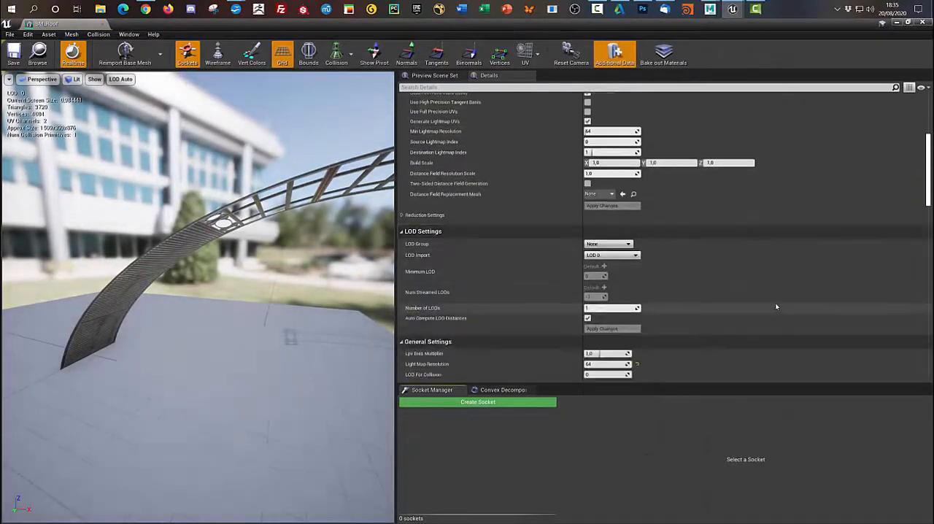
pyautogui.scroll(-2, 775, 302)
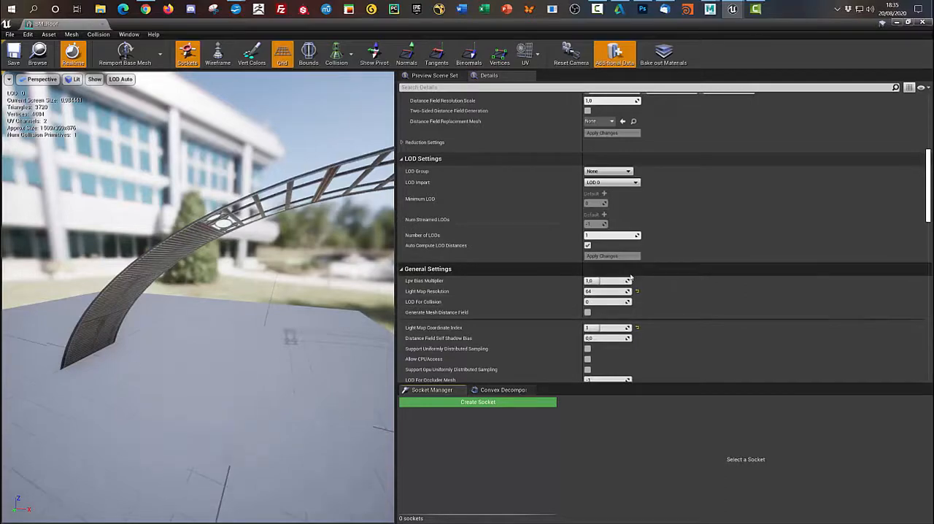
pyautogui.click(923, 22)
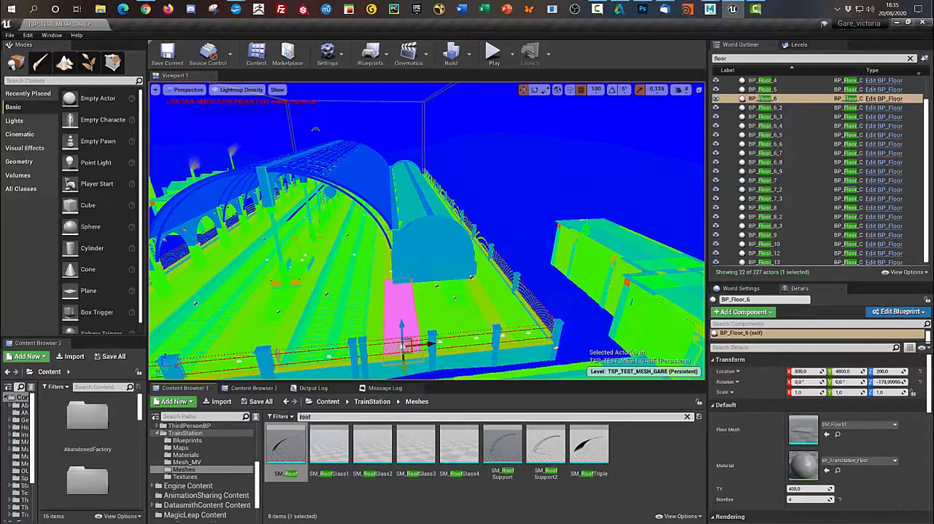
# - Search the Meshes folder for floor, open SM_Floor01 and review its lightmap build settings and Light Map Resolution
pyautogui.hotkey('ctrl', 'a')
pyautogui.write('floo')
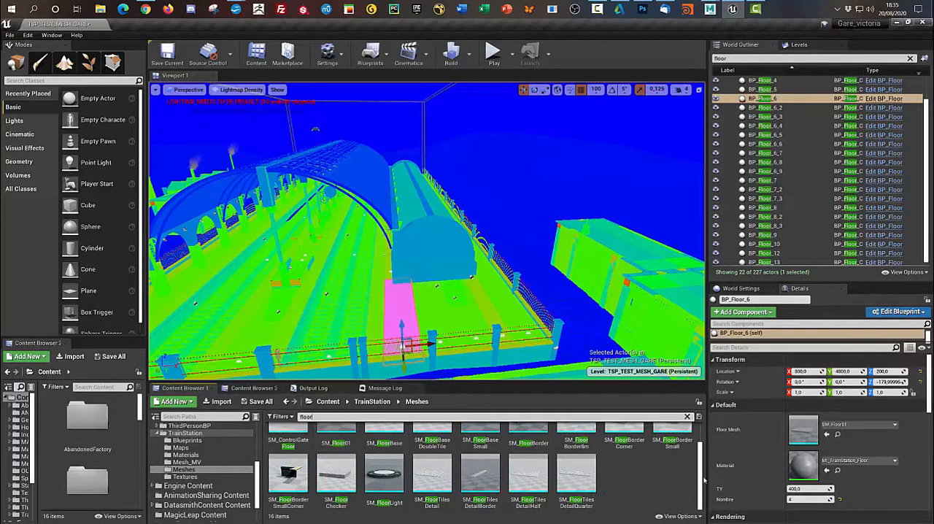
pyautogui.moveTo(701, 483); pyautogui.dragTo(701, 461)
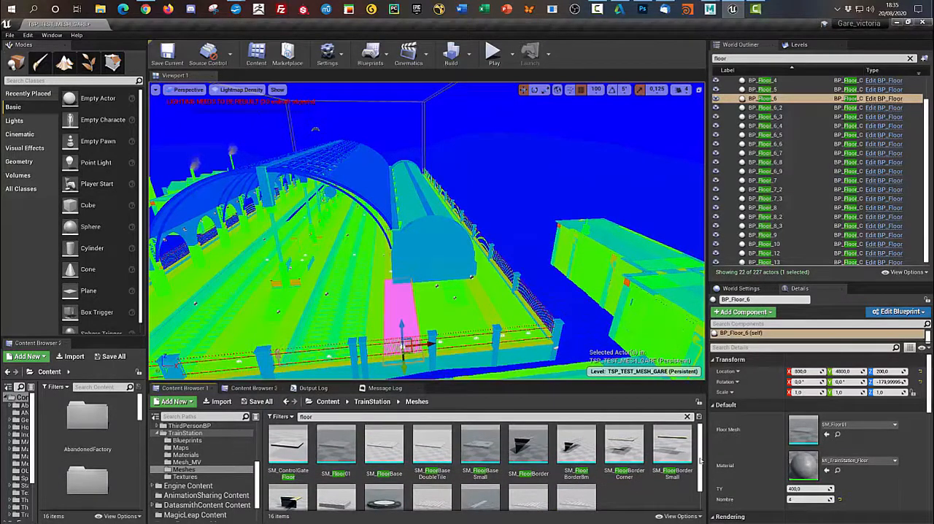
pyautogui.doubleClick(336, 445)
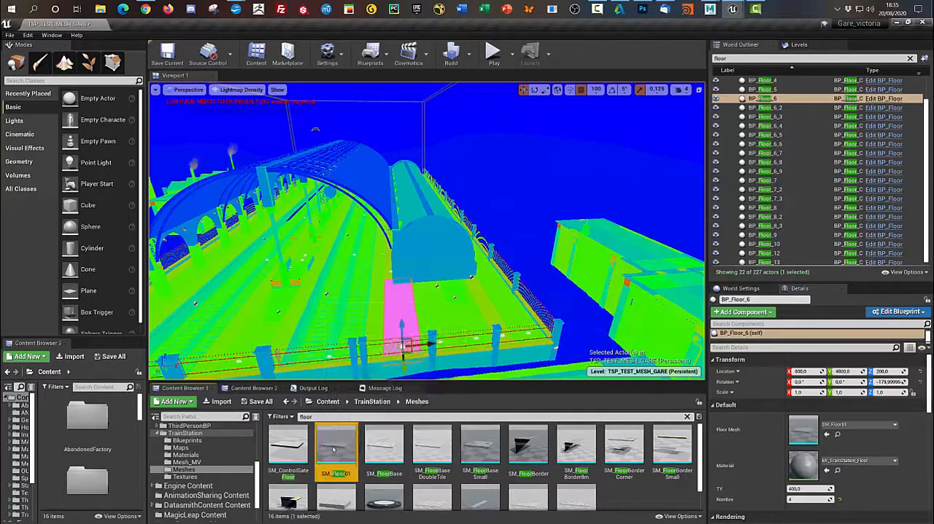
pyautogui.scroll(-3, 520, 297)
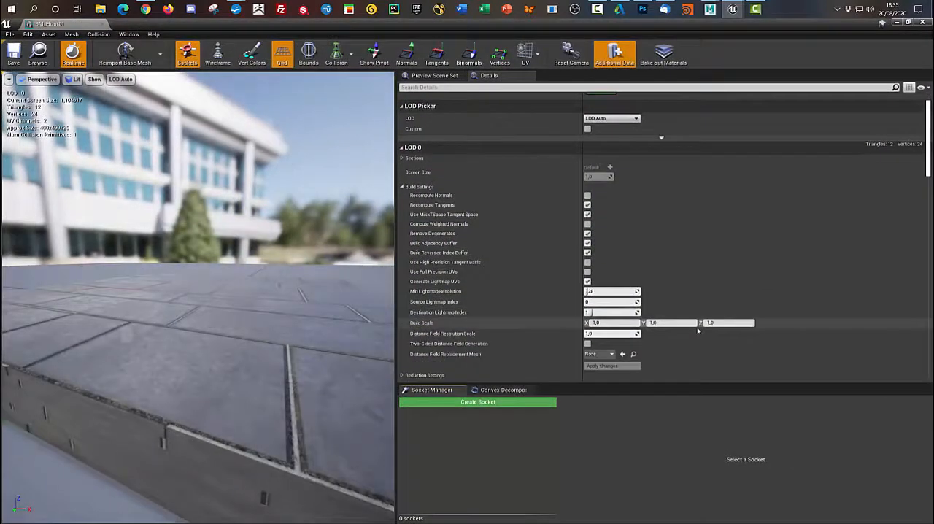
pyautogui.scroll(-6, 657, 304)
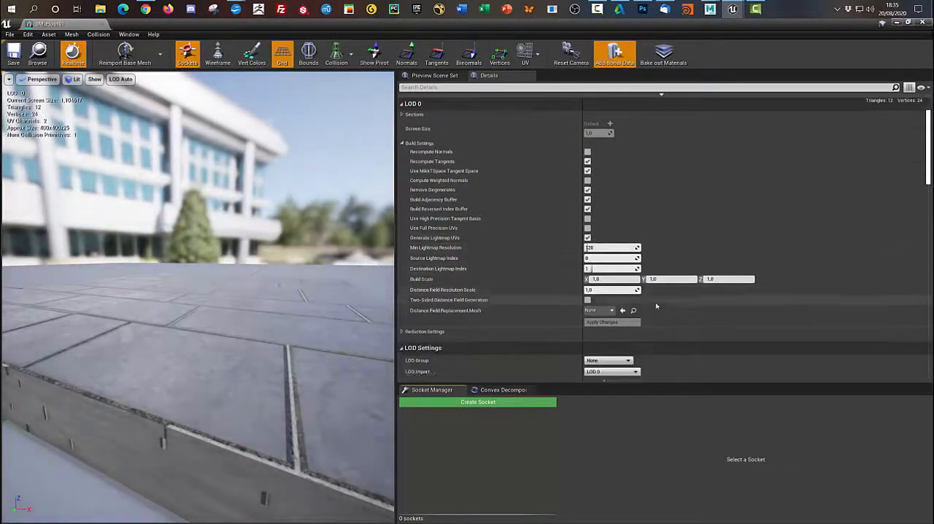
pyautogui.scroll(-4, 662, 310)
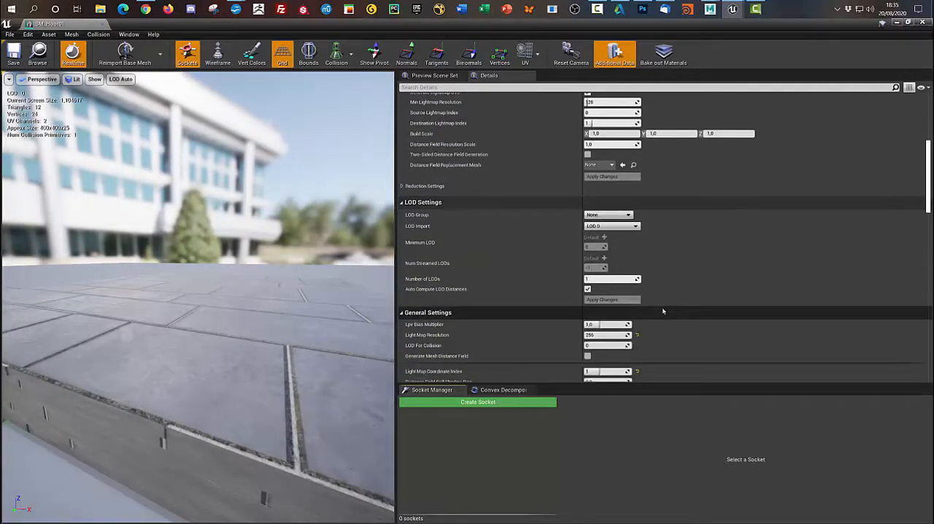
# - Set SM_Floor01's Min Lightmap Resolution to 256 and compare it with the mesh's general Light Map Resolution
pyautogui.scroll(4, 662, 311)
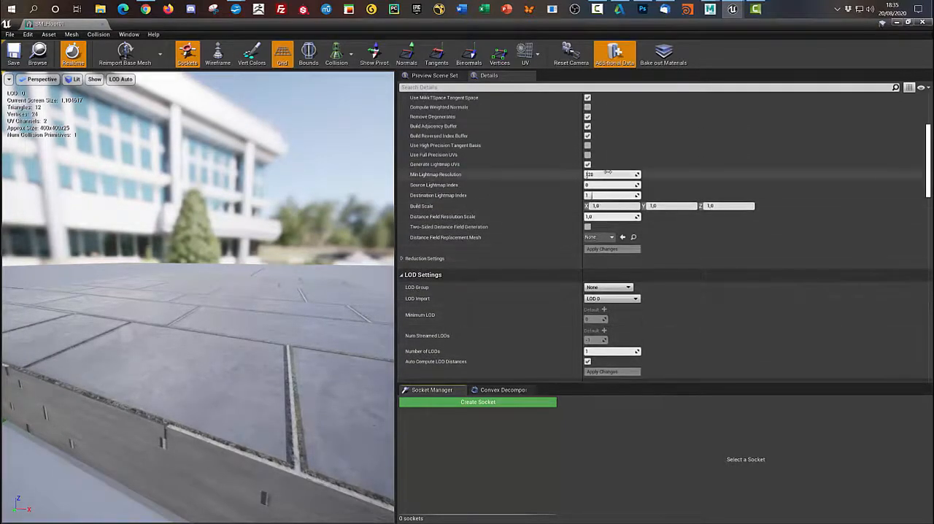
pyautogui.click(605, 173)
pyautogui.write('25')
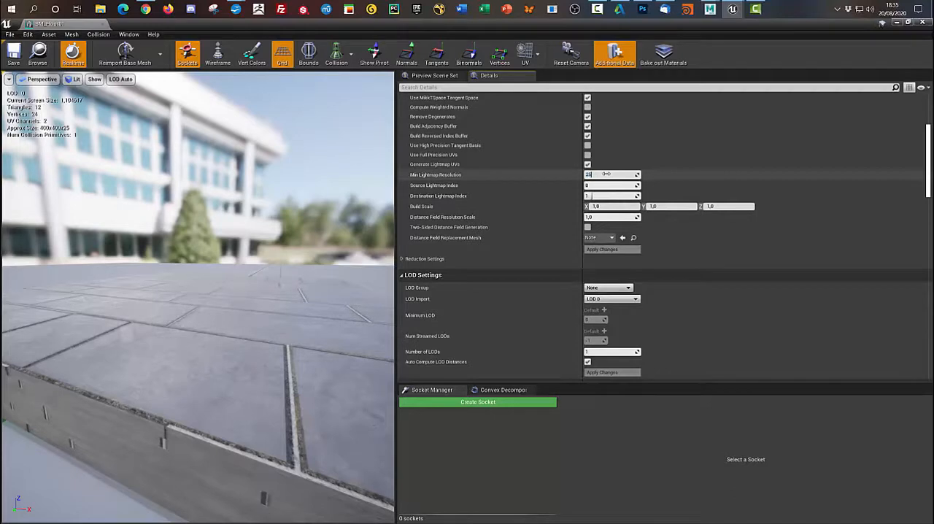
pyautogui.write('6')
pyautogui.press('Return')
pyautogui.scroll(-3, 754, 322)
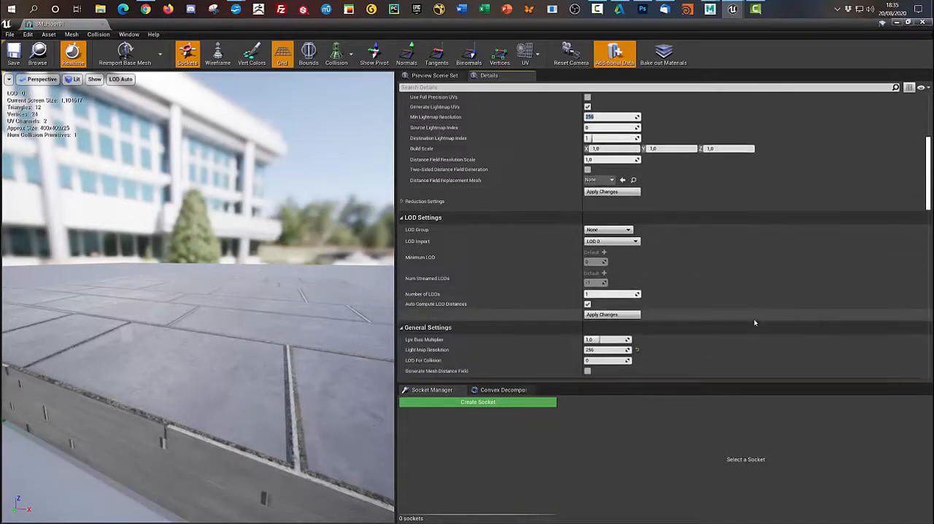
pyautogui.scroll(-1, 755, 321)
pyautogui.scroll(4, 754, 319)
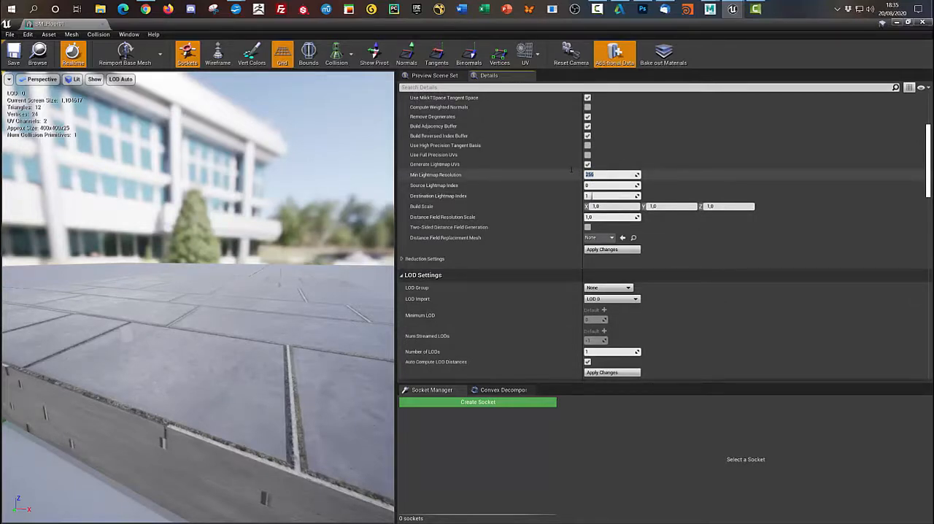
# - Set SM_Floor01's Light Map Resolution and Min Lightmap Resolution to 32, save the mesh and return to the level
pyautogui.scroll(-5, 709, 340)
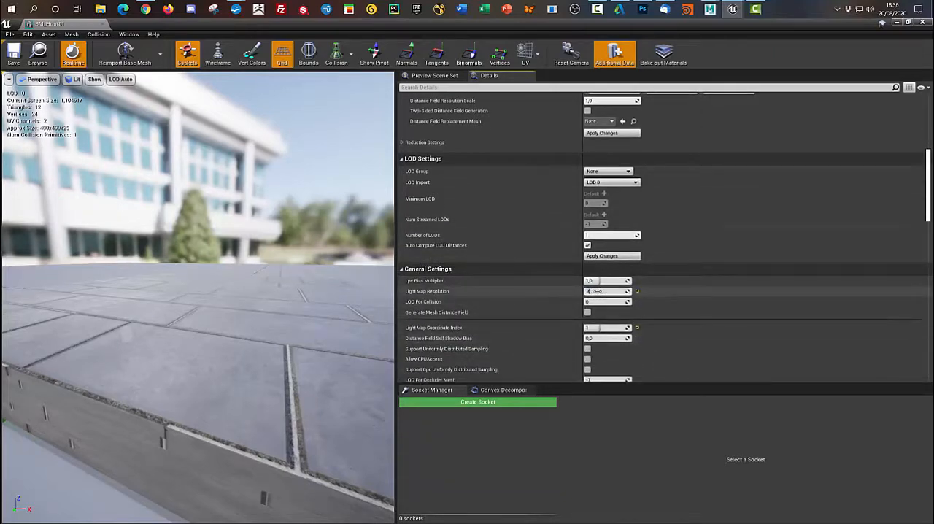
pyautogui.scroll(5, 641, 234)
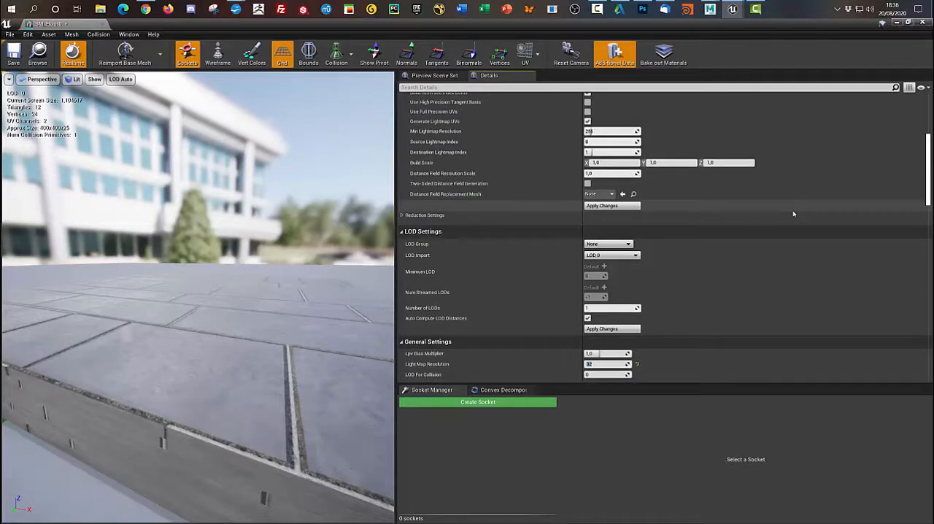
pyautogui.click(606, 176)
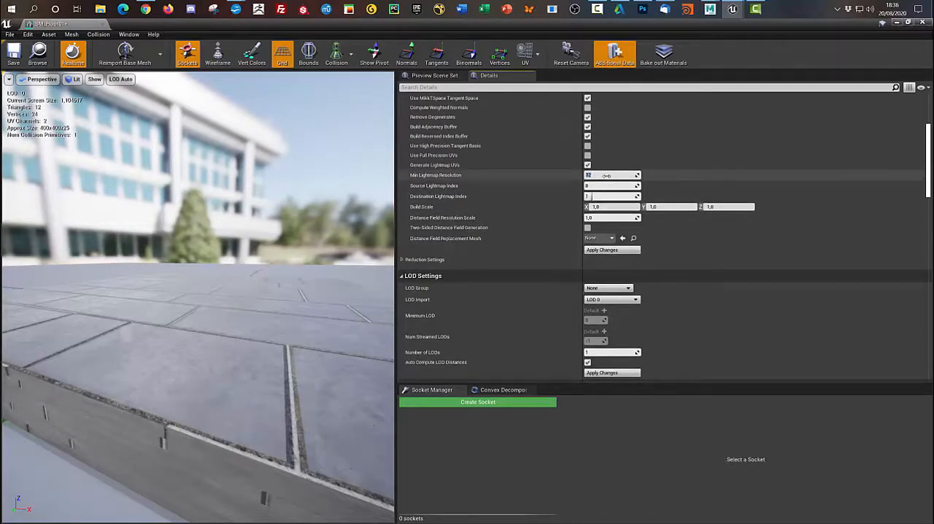
pyautogui.press('Return')
pyautogui.click(13, 58)
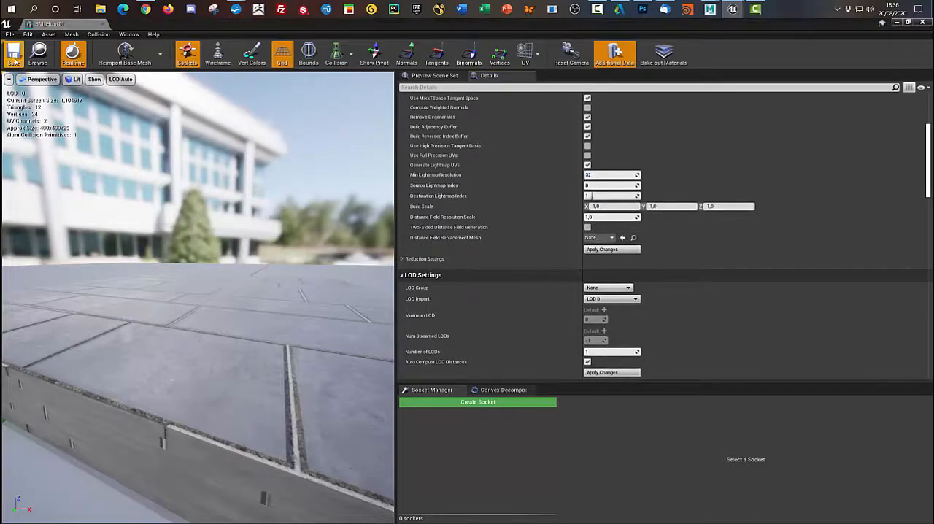
pyautogui.click(896, 22)
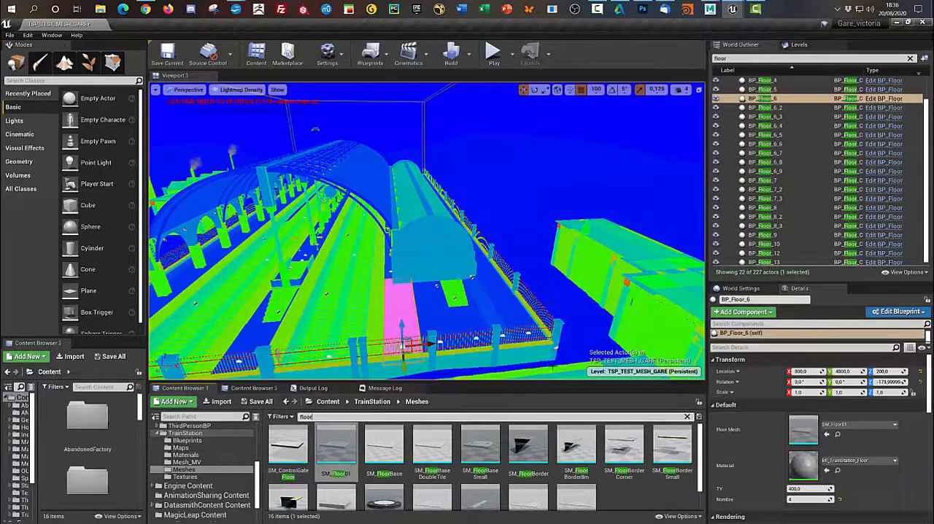
# - Set Nombre to 4 for the floor sections BP_Floor_7 and BP_Floor_10, and leave BP_Floor_10 selected
pyautogui.click(260, 335)
pyautogui.click(426, 312)
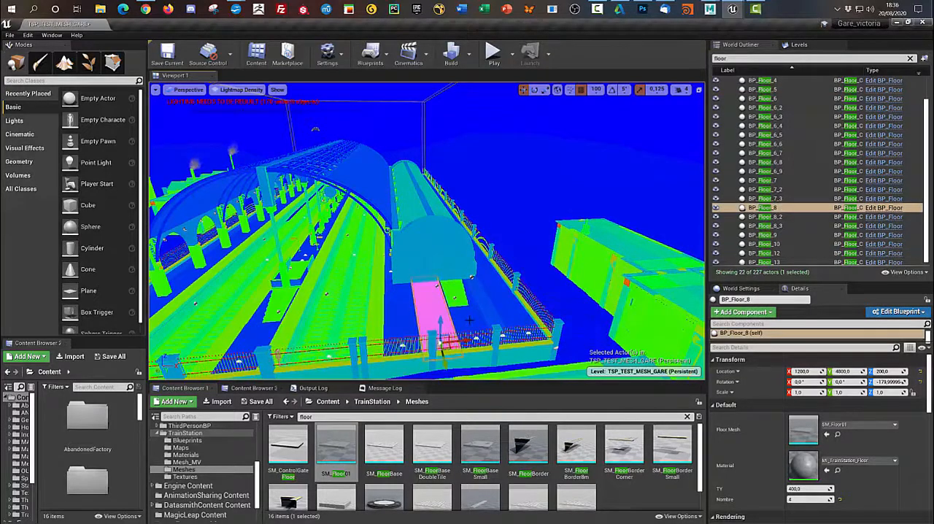
pyautogui.click(471, 325)
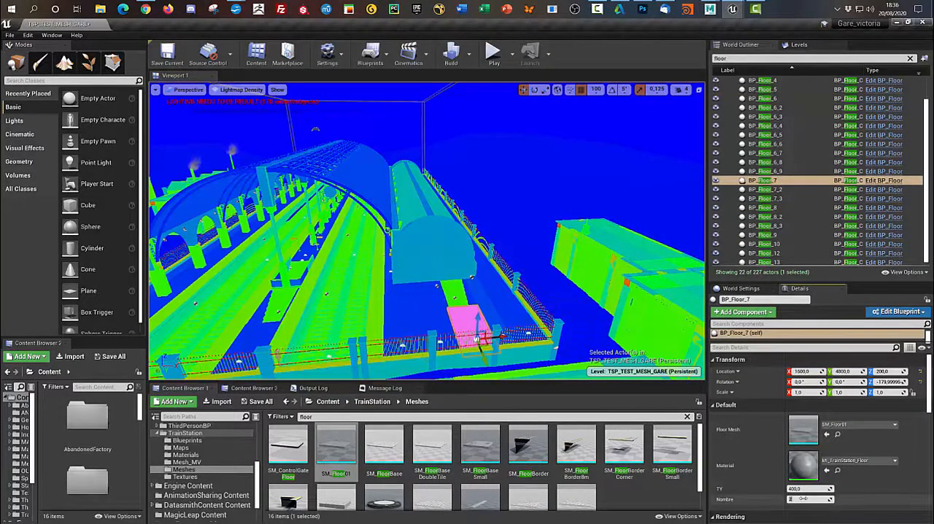
pyautogui.moveTo(803, 498); pyautogui.dragTo(816, 498)
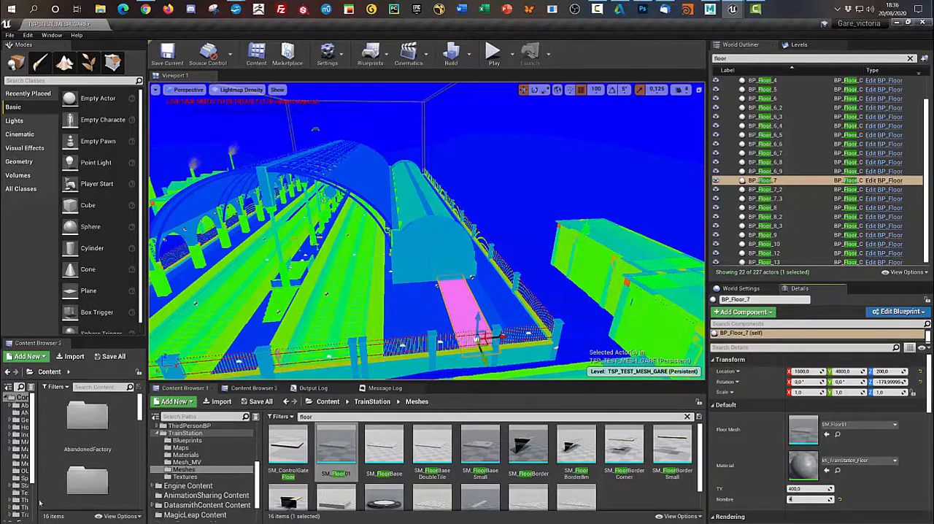
pyautogui.click(250, 339)
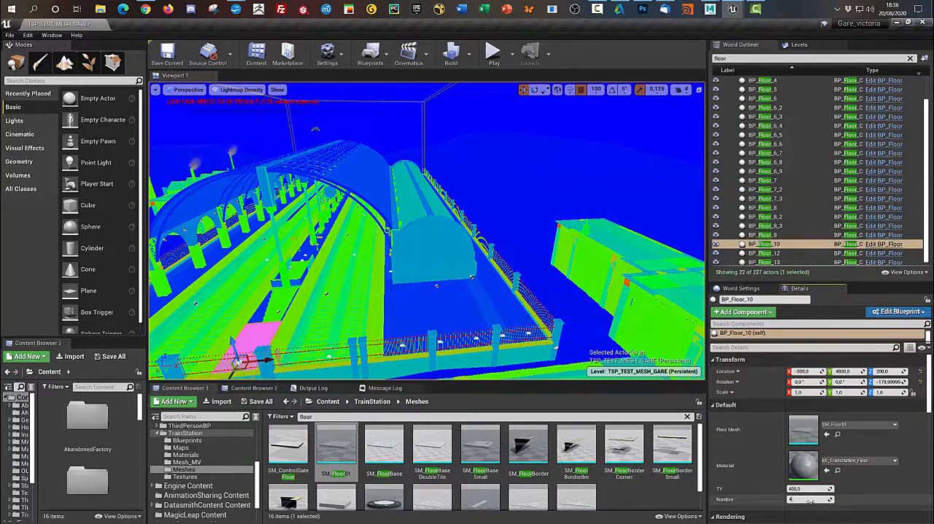
pyautogui.press('Return')
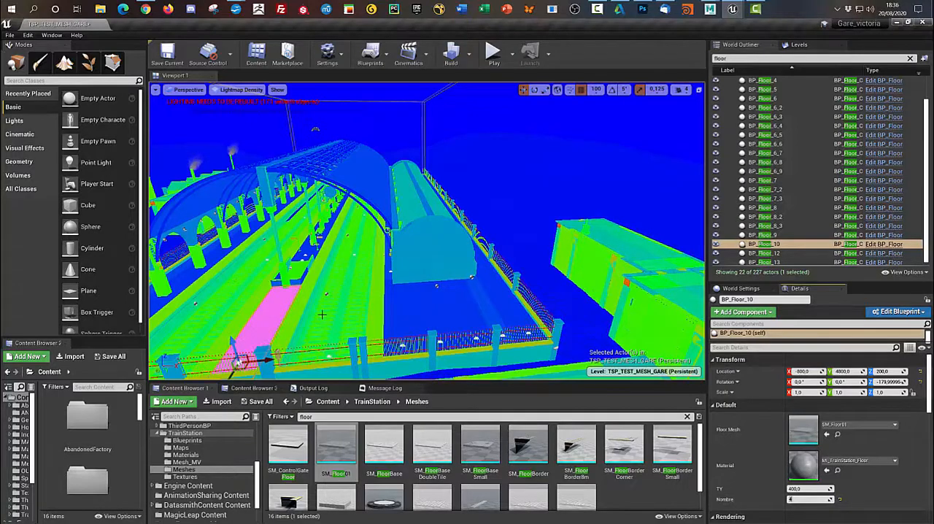
pyautogui.click(322, 315)
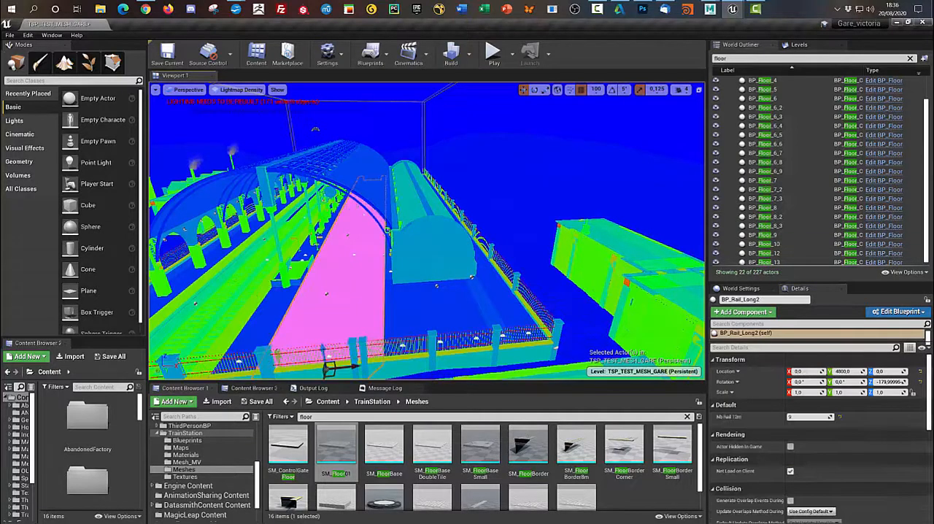
pyautogui.click(223, 311)
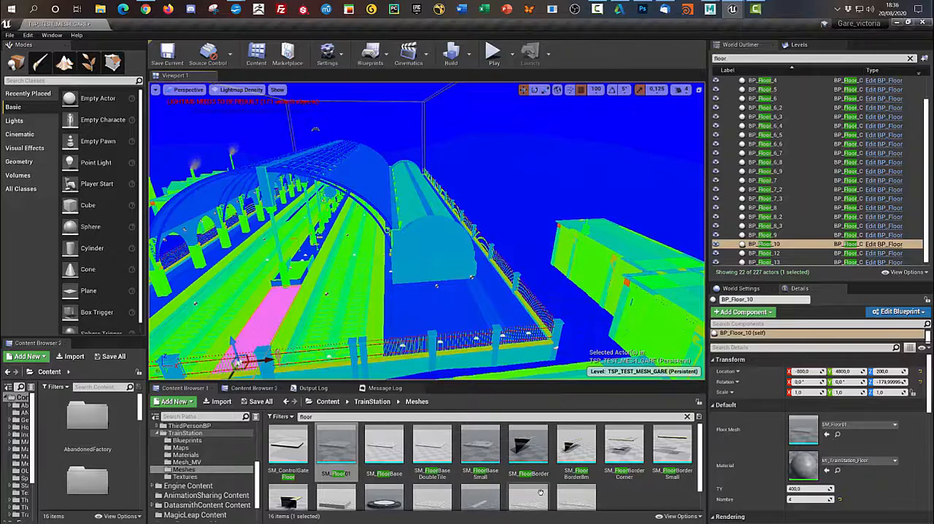
# - Reopen SM_Floor01, set its Min Lightmap Resolution and Light Map Resolution to 256, save the mesh and return to the level
pyautogui.doubleClick(334, 444)
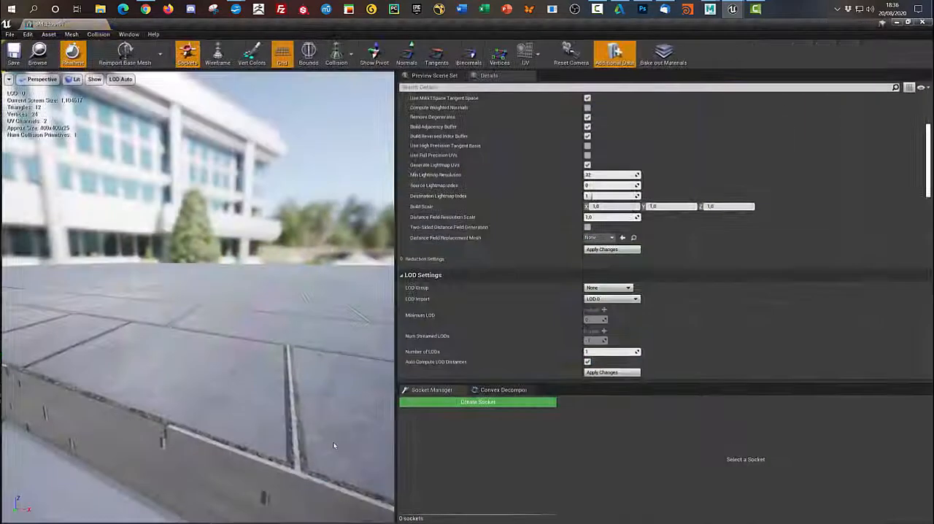
pyautogui.click(610, 174)
pyautogui.write('8')
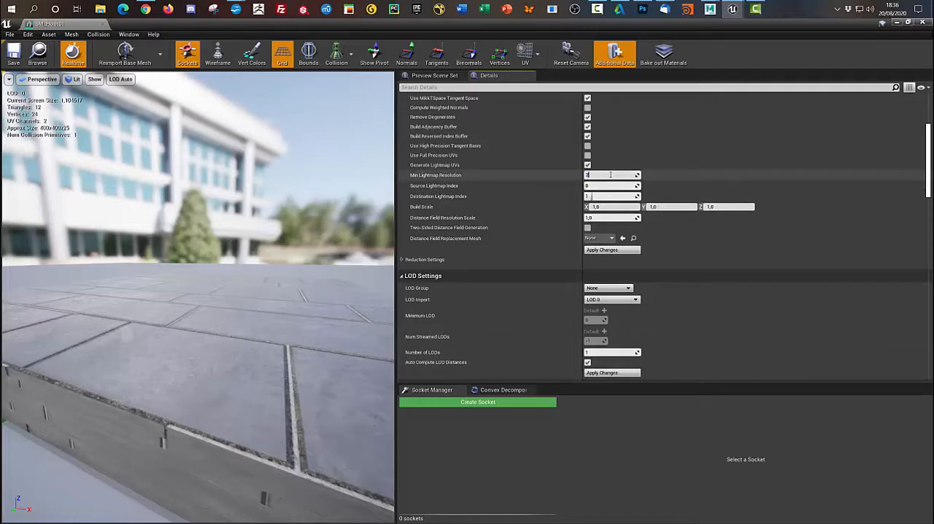
pyautogui.press('Return')
pyautogui.scroll(-3, 694, 315)
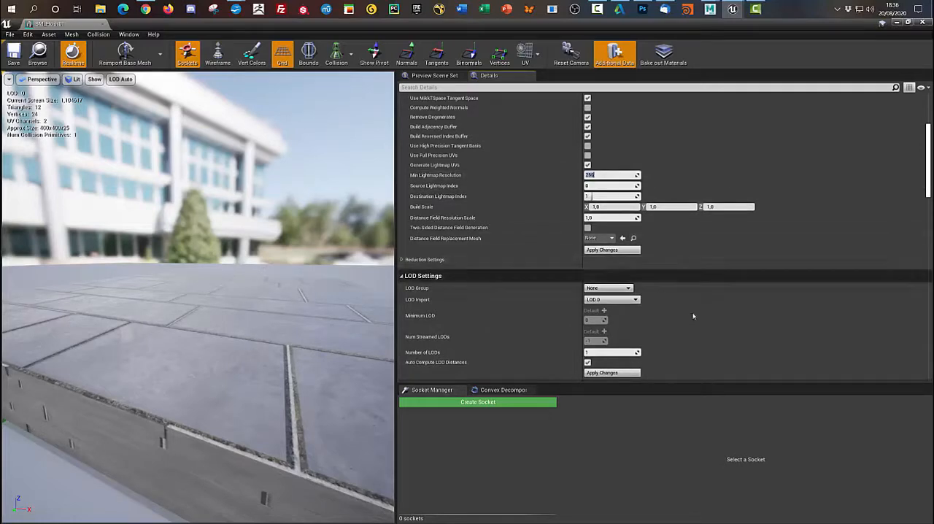
pyautogui.scroll(-2, 698, 318)
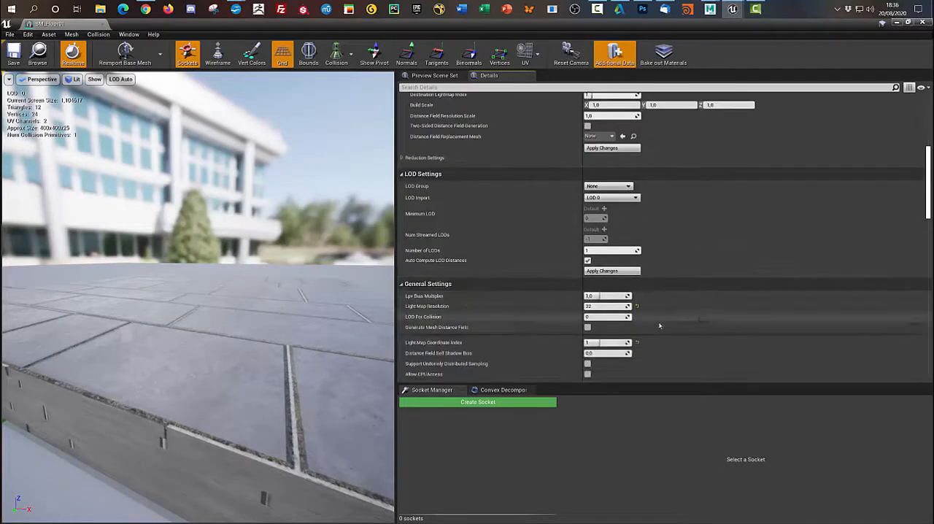
pyautogui.click(600, 306)
pyautogui.write('256')
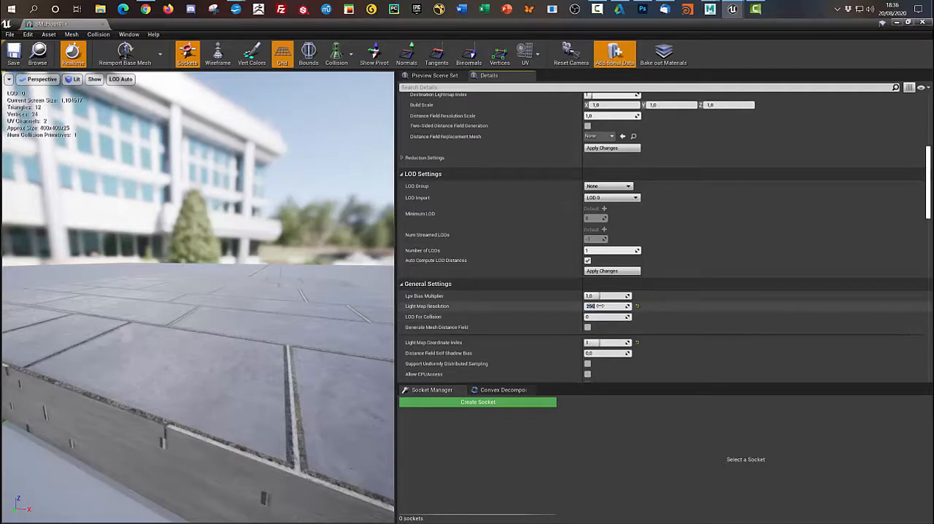
pyautogui.press('Return')
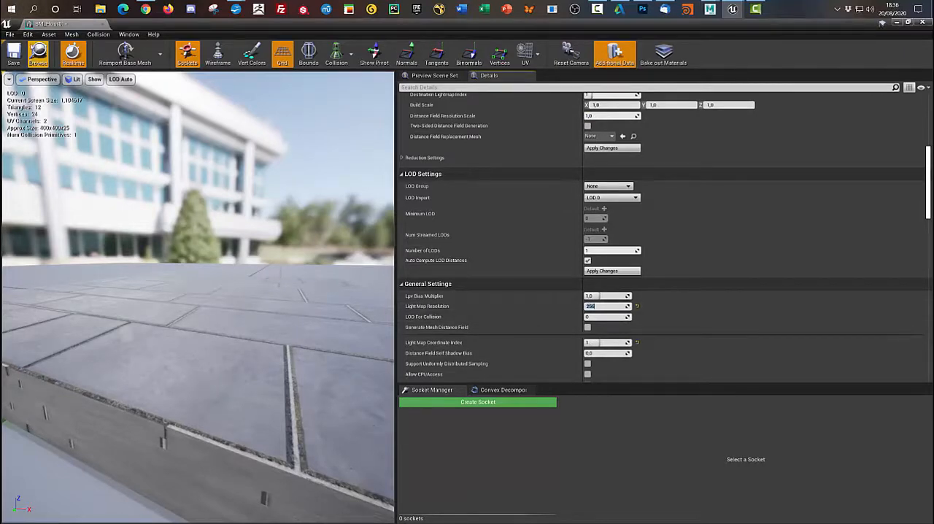
pyautogui.click(15, 56)
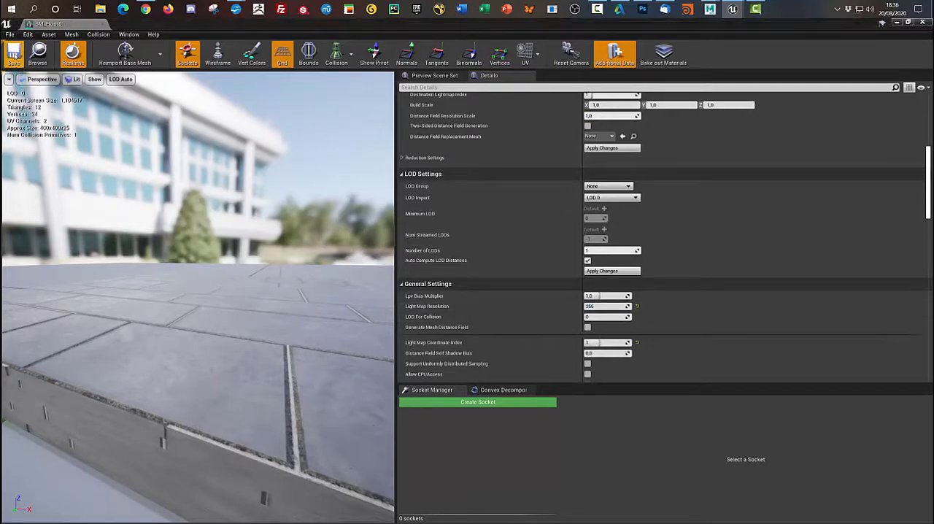
pyautogui.click(896, 23)
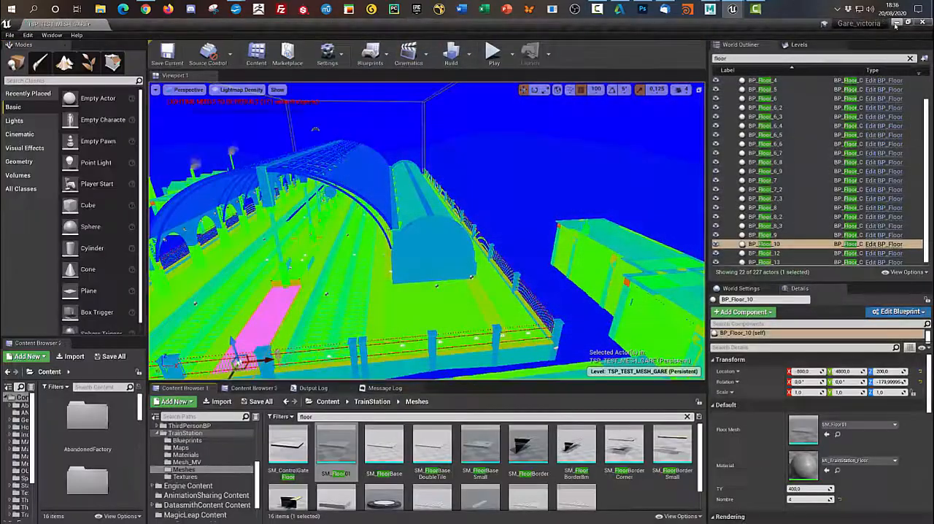
# - Clear the search filter in TrainStation's Blueprints folder and create a new Actor blueprint there
pyautogui.click(211, 442)
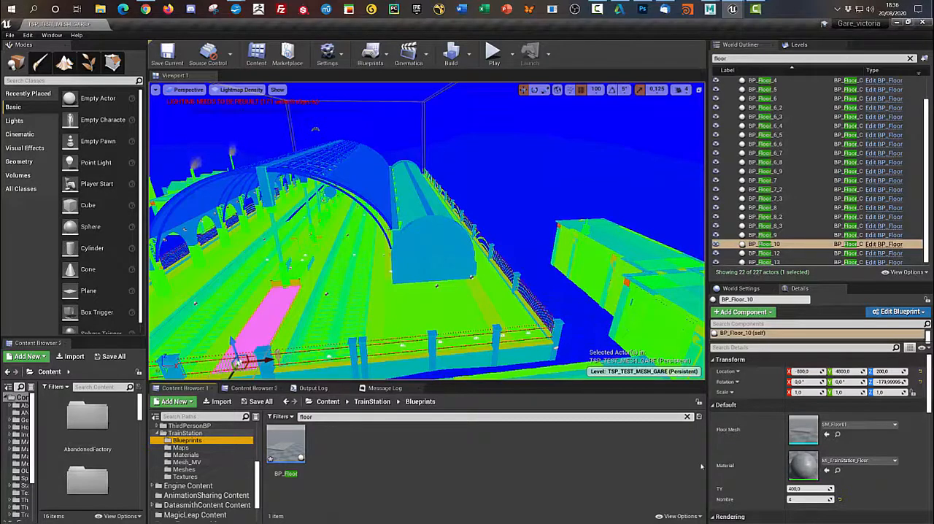
pyautogui.click(687, 416)
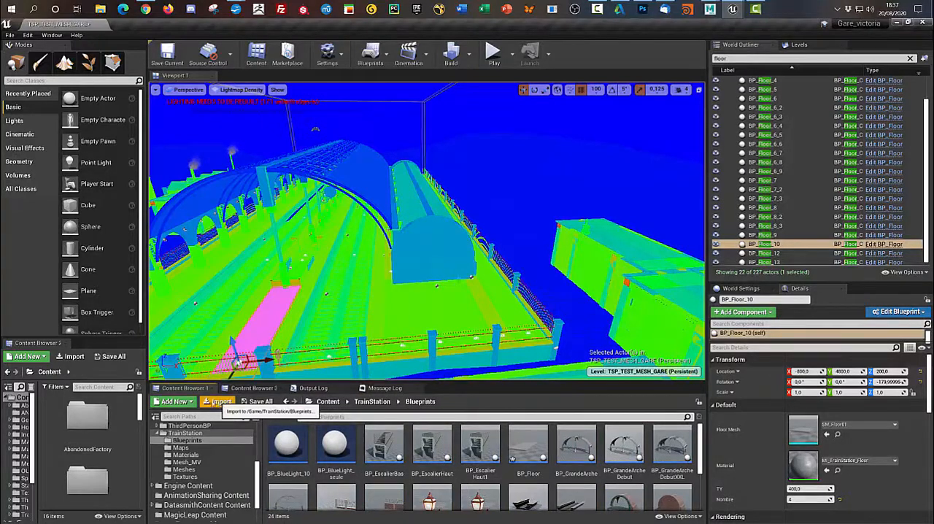
pyautogui.click(171, 403)
pyautogui.click(194, 186)
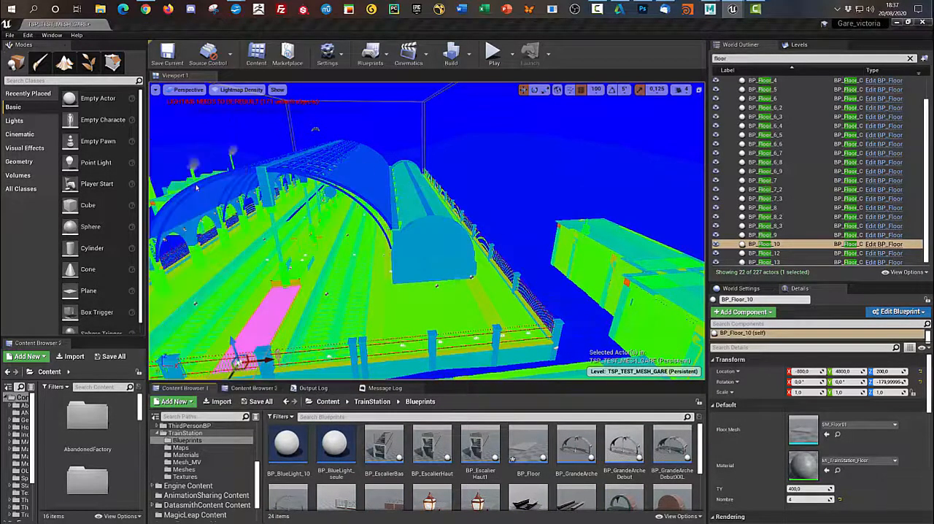
pyautogui.click(385, 199)
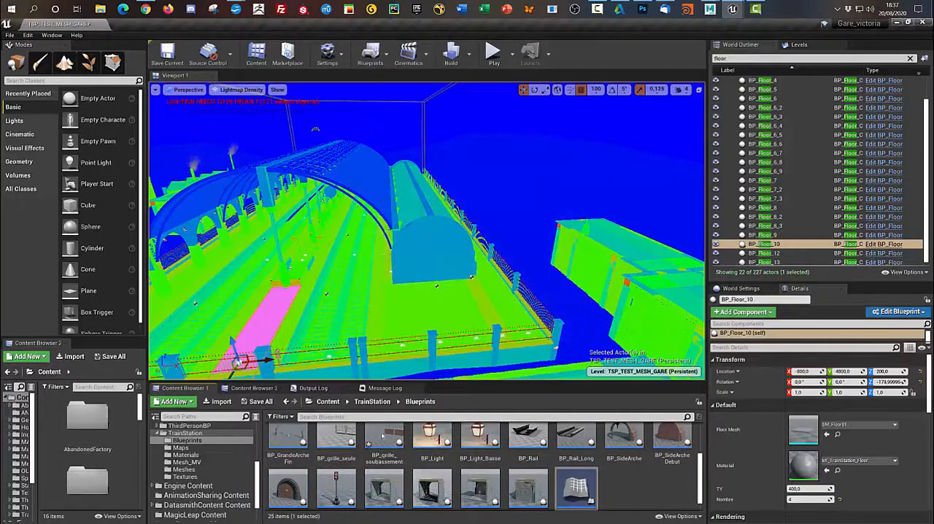
# - Open the new Actor blueprint and add a Static Mesh component under its default scene root
pyautogui.doubleClick(584, 483)
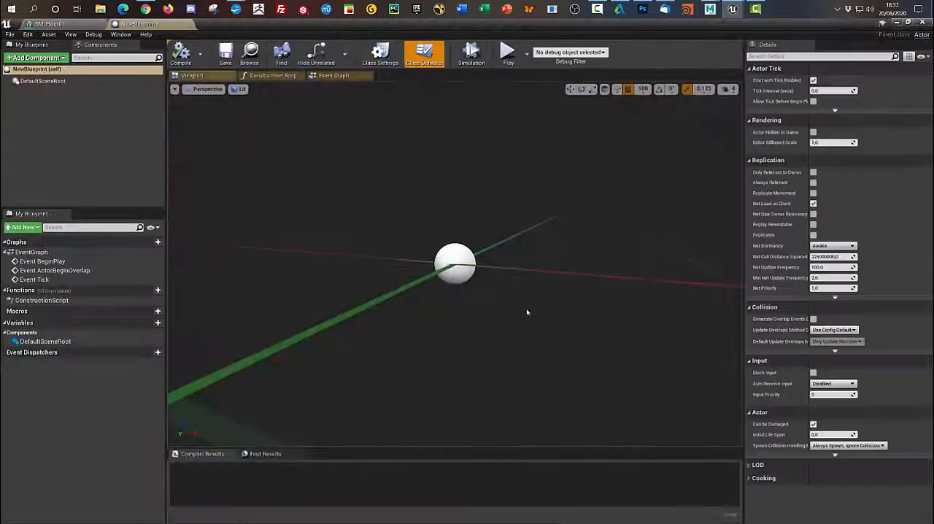
pyautogui.click(59, 58)
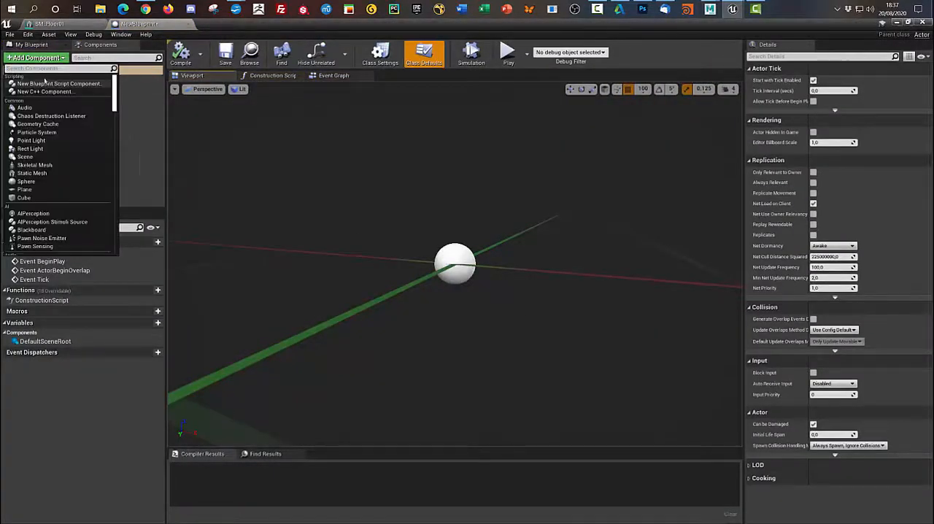
pyautogui.write('sm')
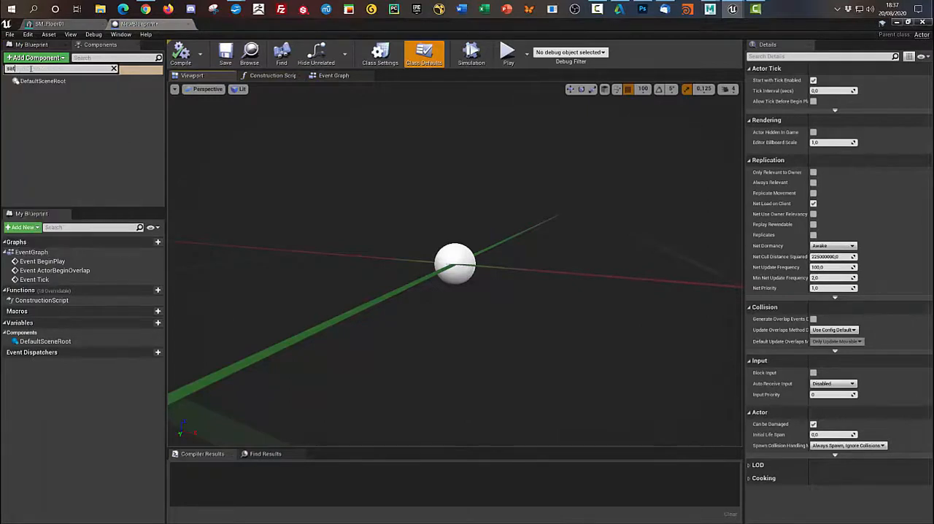
pyautogui.press('BackSpace')
pyautogui.write('tatic')
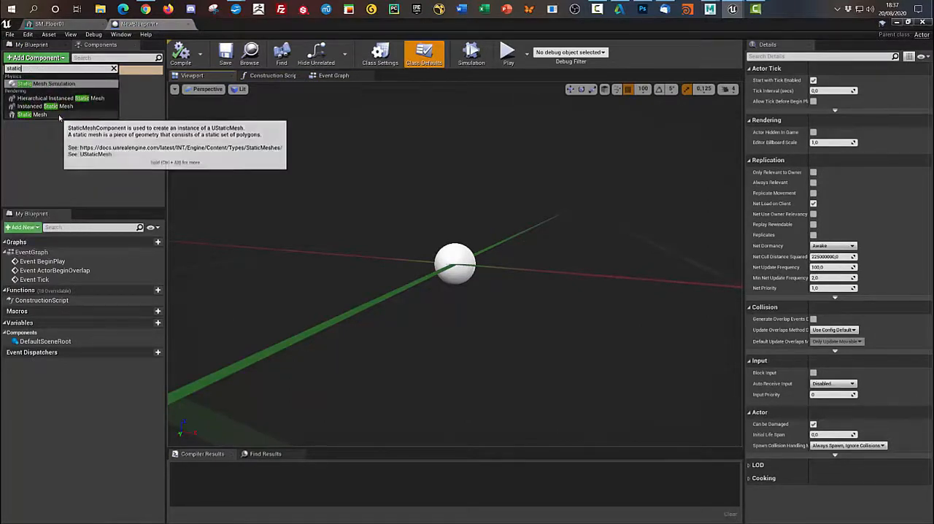
pyautogui.click(32, 114)
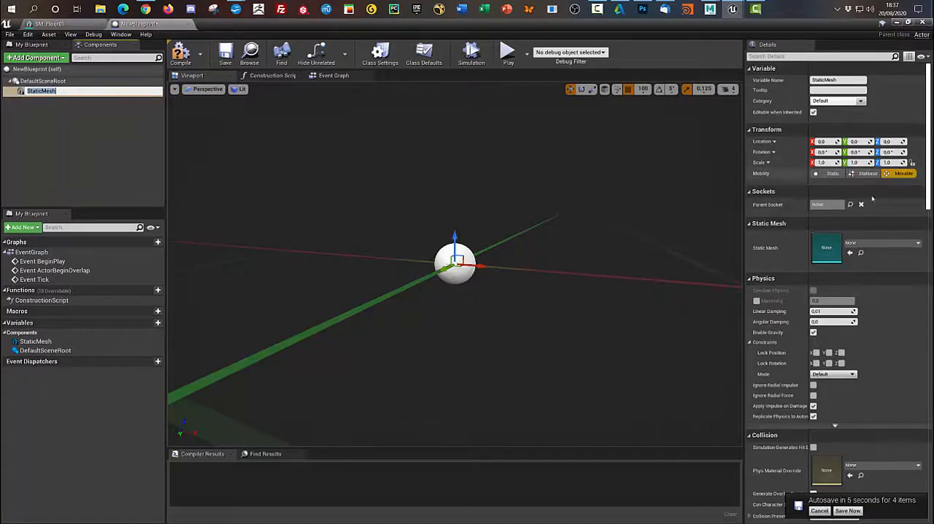
# - Set the Static Mesh component's Mobility to Static and close the asset editors, applying the level of detail changes to SM_Floor01
pyautogui.click(829, 173)
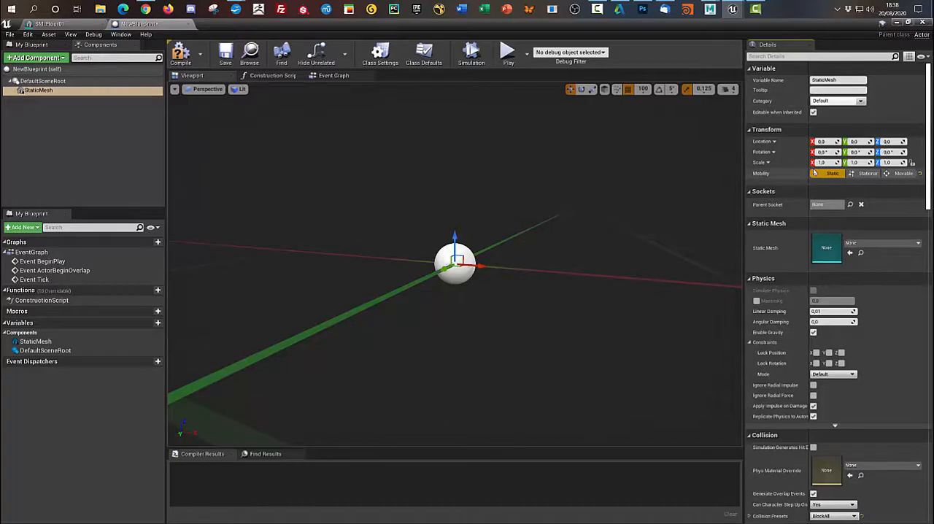
pyautogui.click(923, 22)
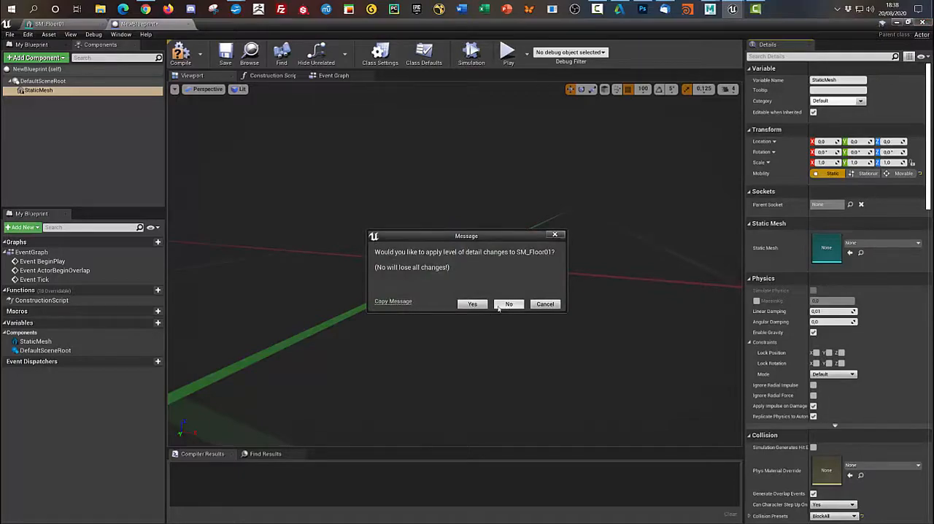
pyautogui.click(472, 304)
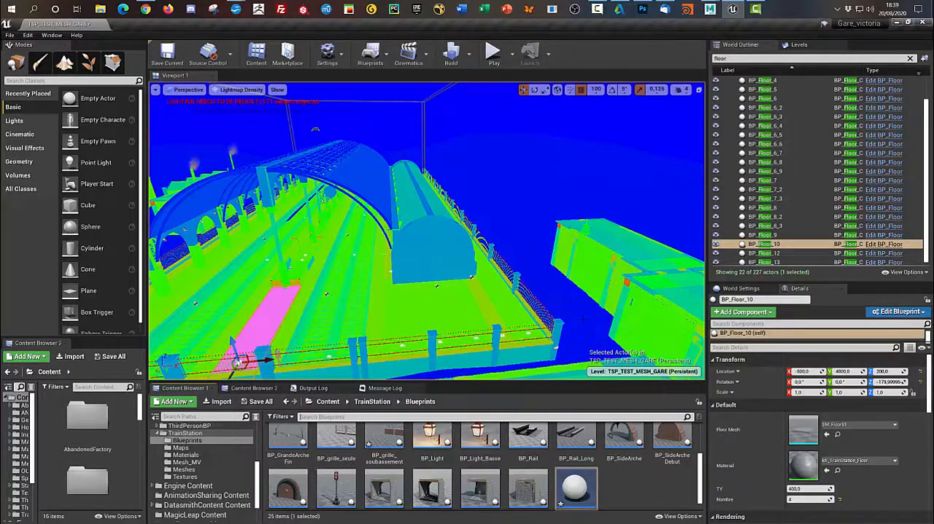
# - Play the level and run the character through the tiled hall, along the platform and beside the outdoor fences, then stop playing
pyautogui.click(492, 58)
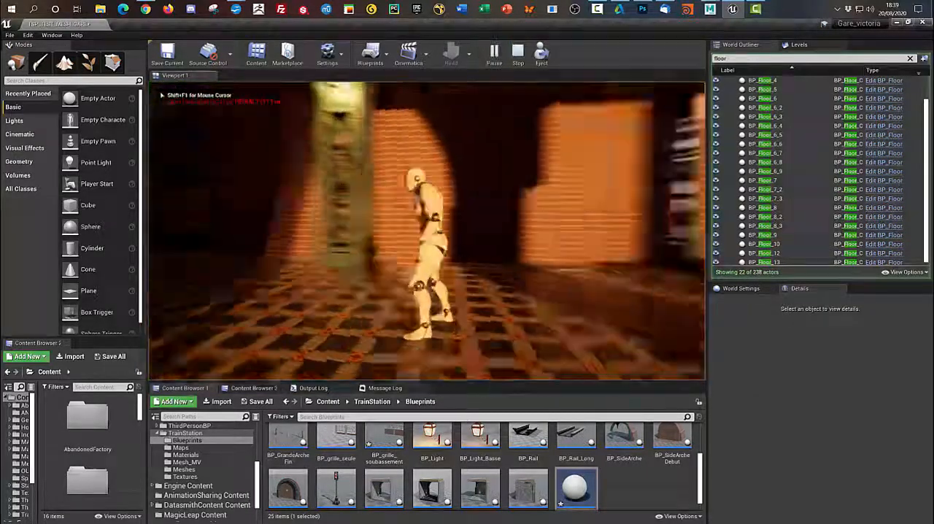
pyautogui.press('w')
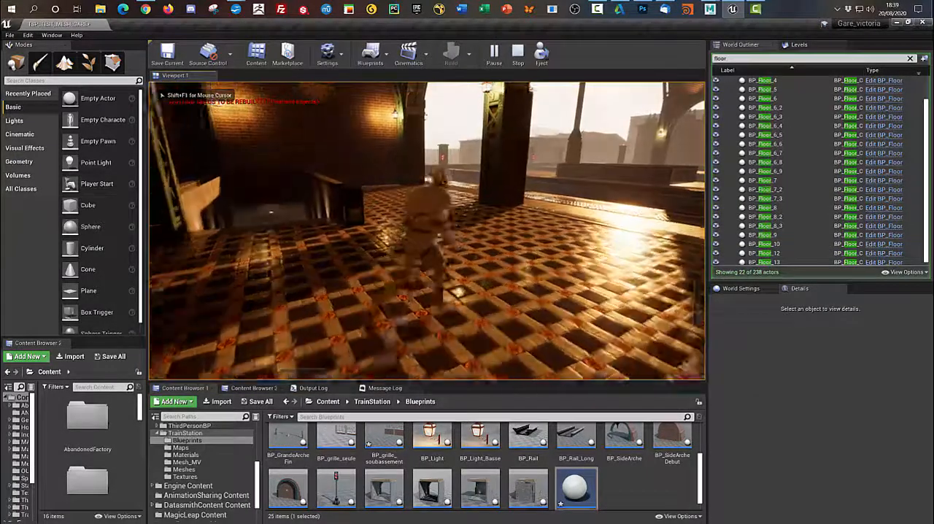
pyautogui.press('w')
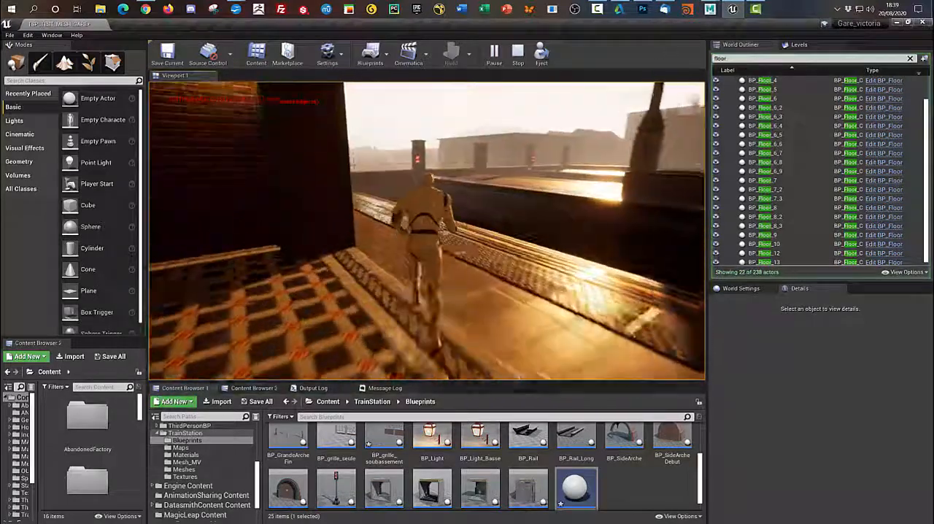
pyautogui.press('w')
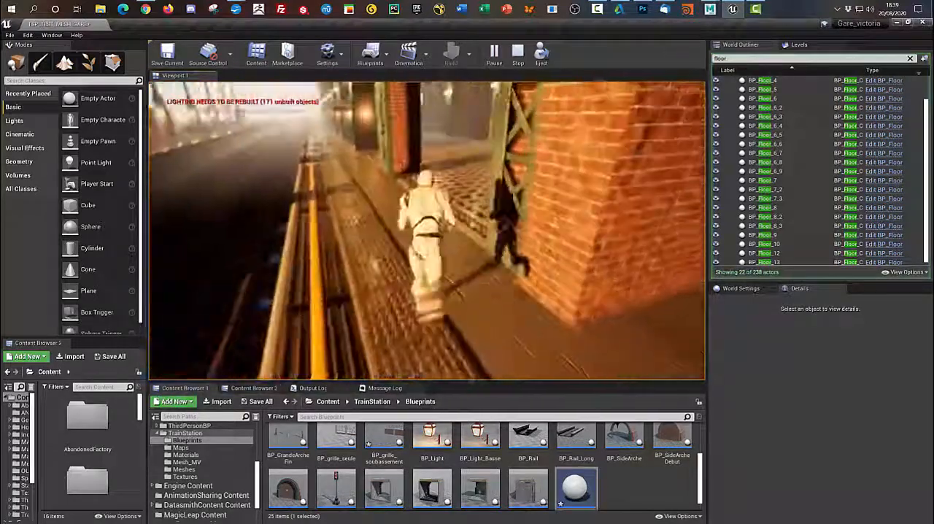
pyautogui.press('w')
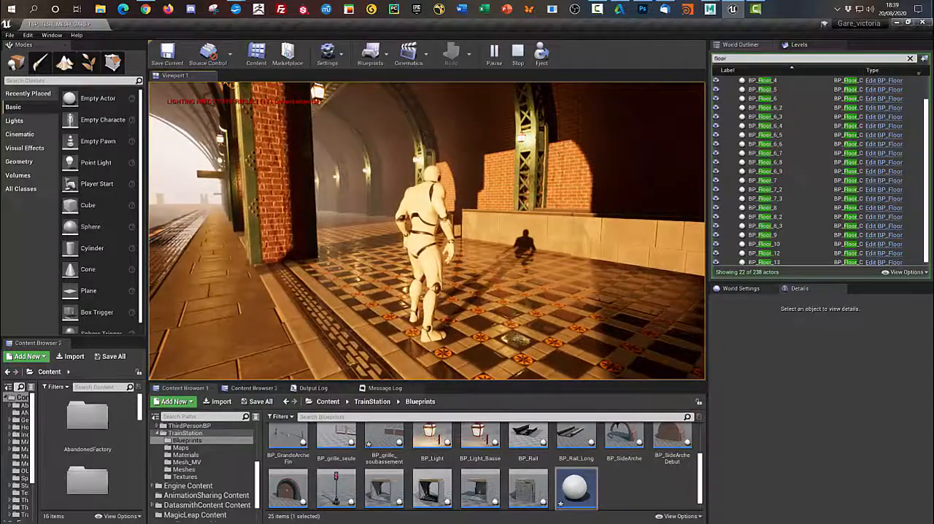
pyautogui.press('w')
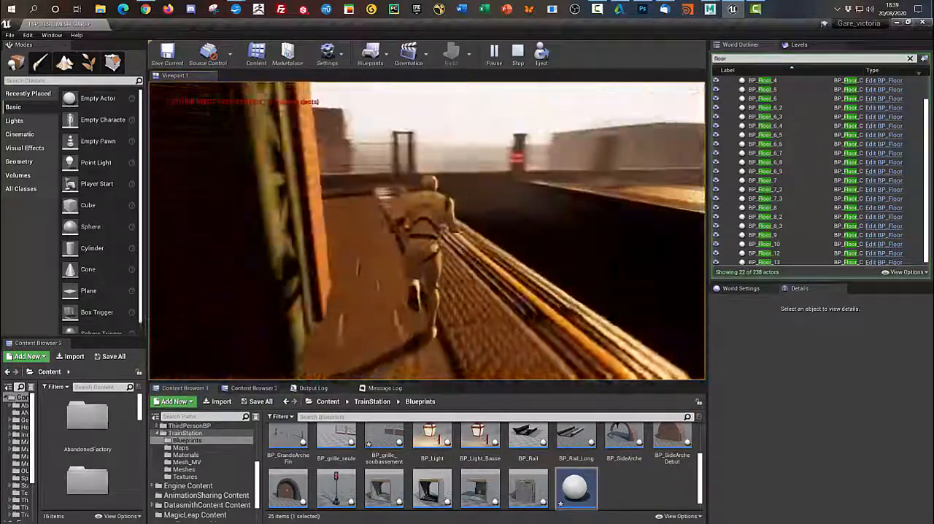
pyautogui.press('w')
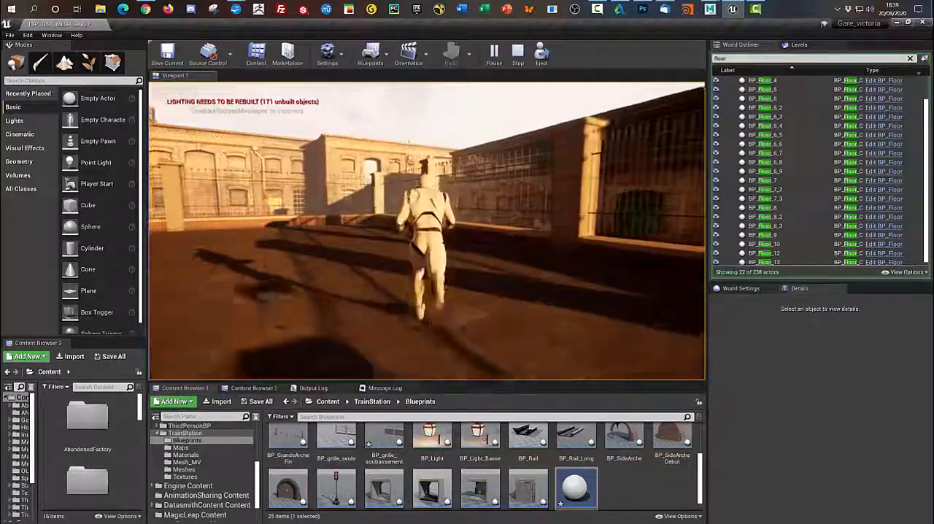
pyautogui.press('w')
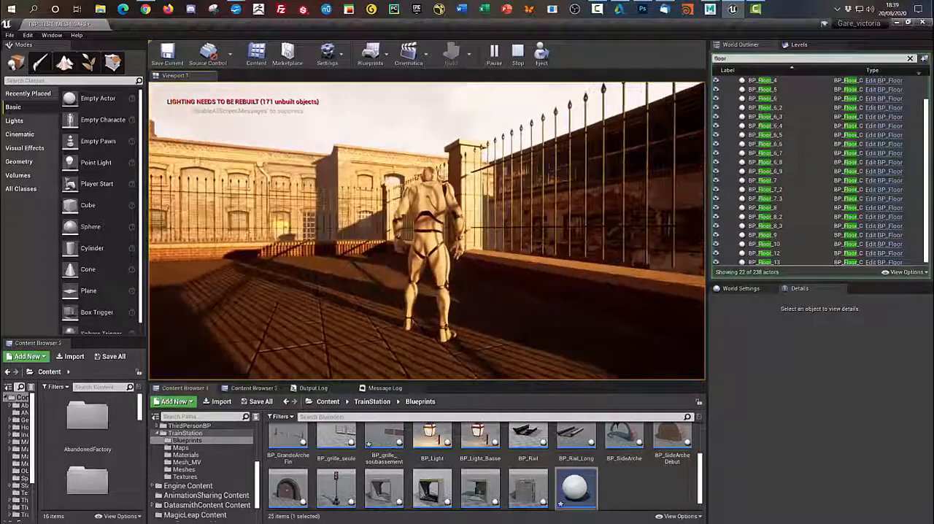
pyautogui.press('w')
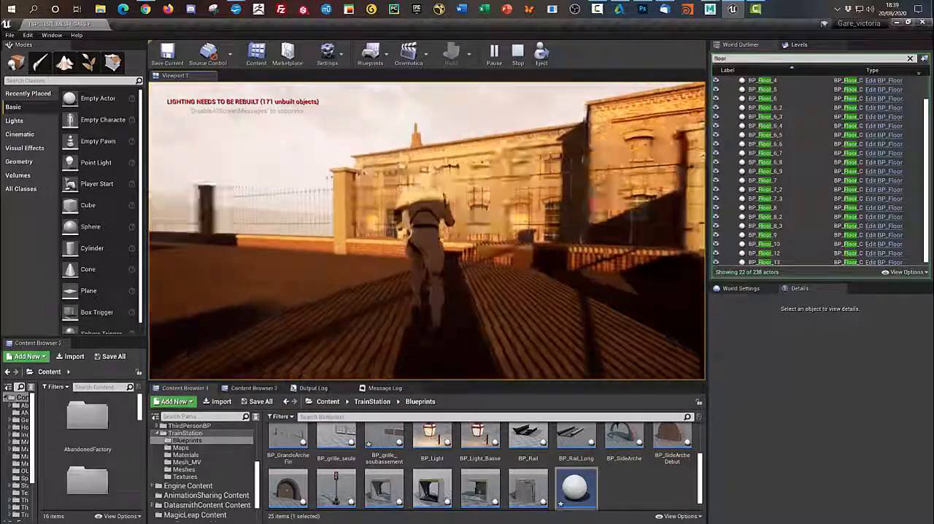
pyautogui.press('w')
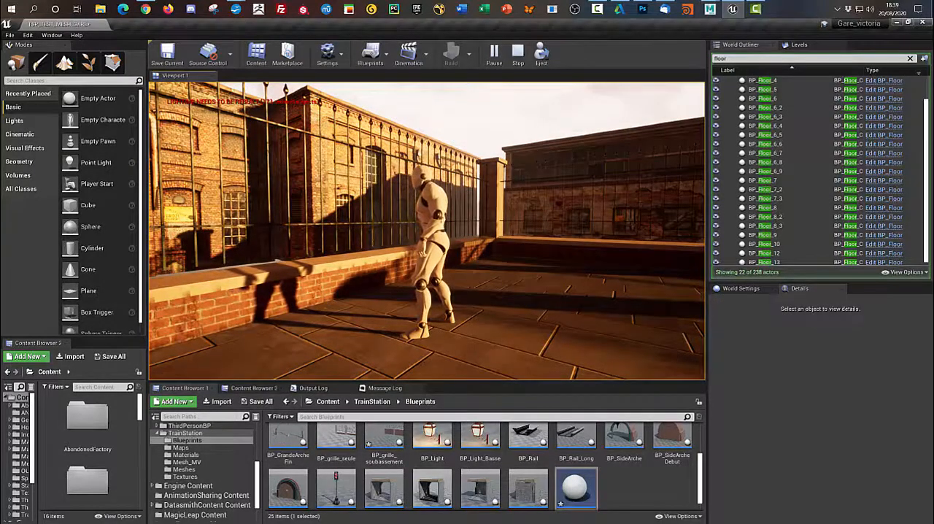
pyautogui.press('Escape')
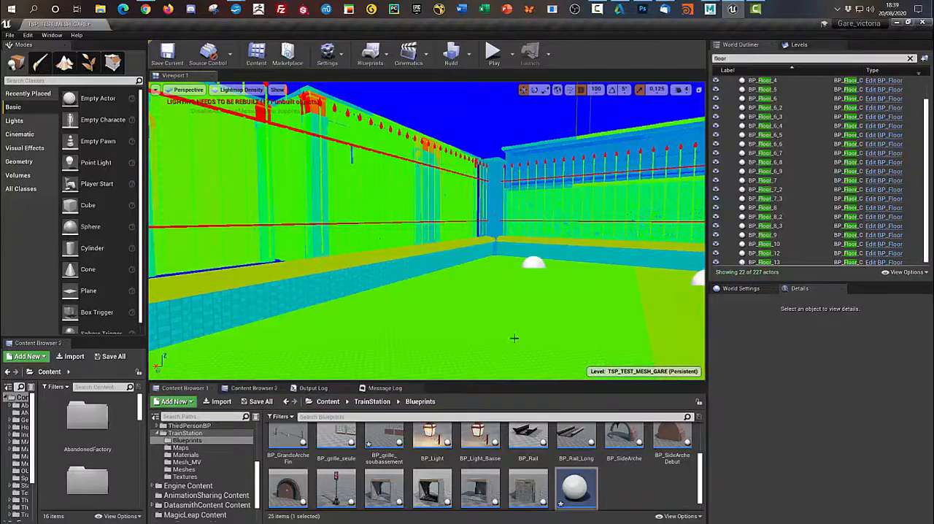